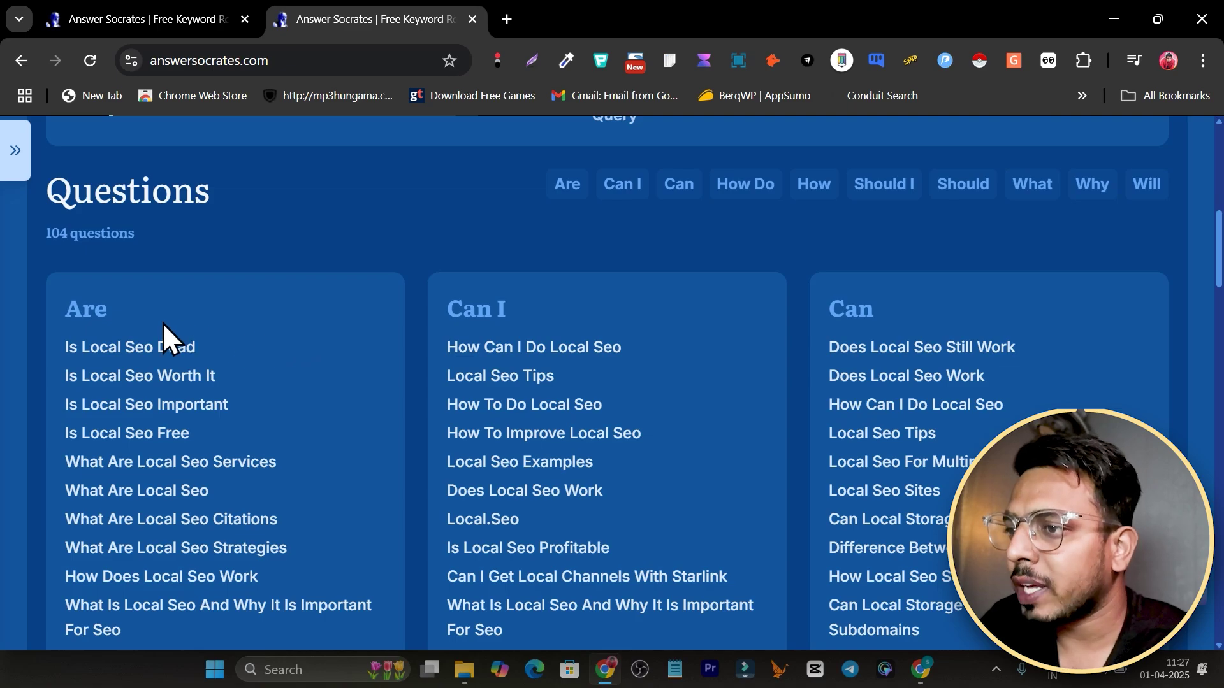
Examine the generated Local SEO questions grouped by question word, such as Are, Can I, How do and Should I.
{"action": "scroll", "coordinate": [893, 337], "scroll_direction": "down", "scroll_amount": 6}
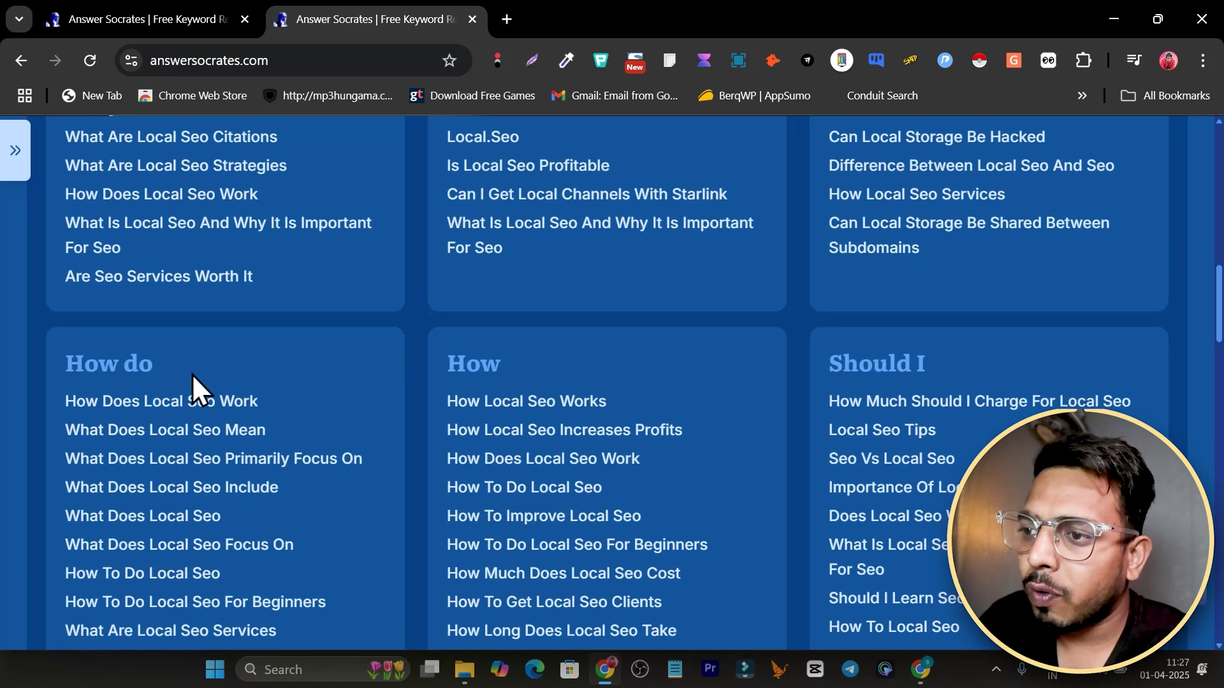
{"action": "scroll", "coordinate": [893, 389], "scroll_direction": "down", "scroll_amount": 7}
{"action": "scroll", "coordinate": [829, 376], "scroll_direction": "up", "scroll_amount": 7}
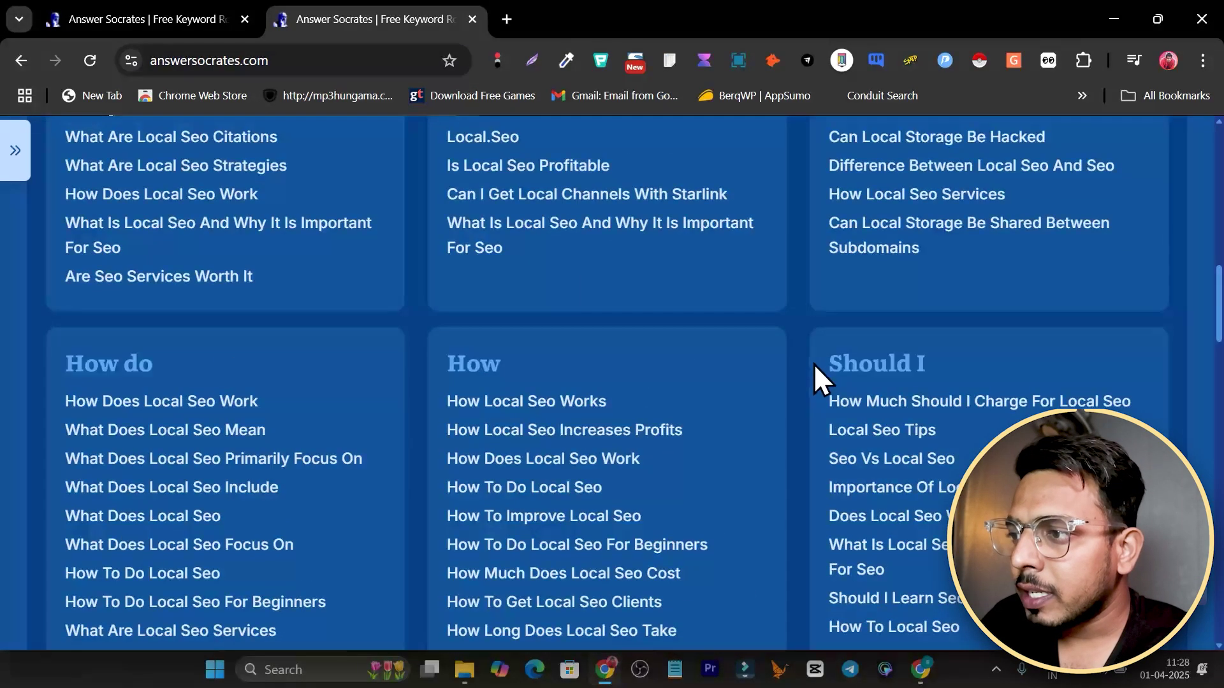
{"action": "scroll", "coordinate": [811, 370], "scroll_direction": "down", "scroll_amount": 5}
{"action": "scroll", "coordinate": [805, 380], "scroll_direction": "up", "scroll_amount": 12}
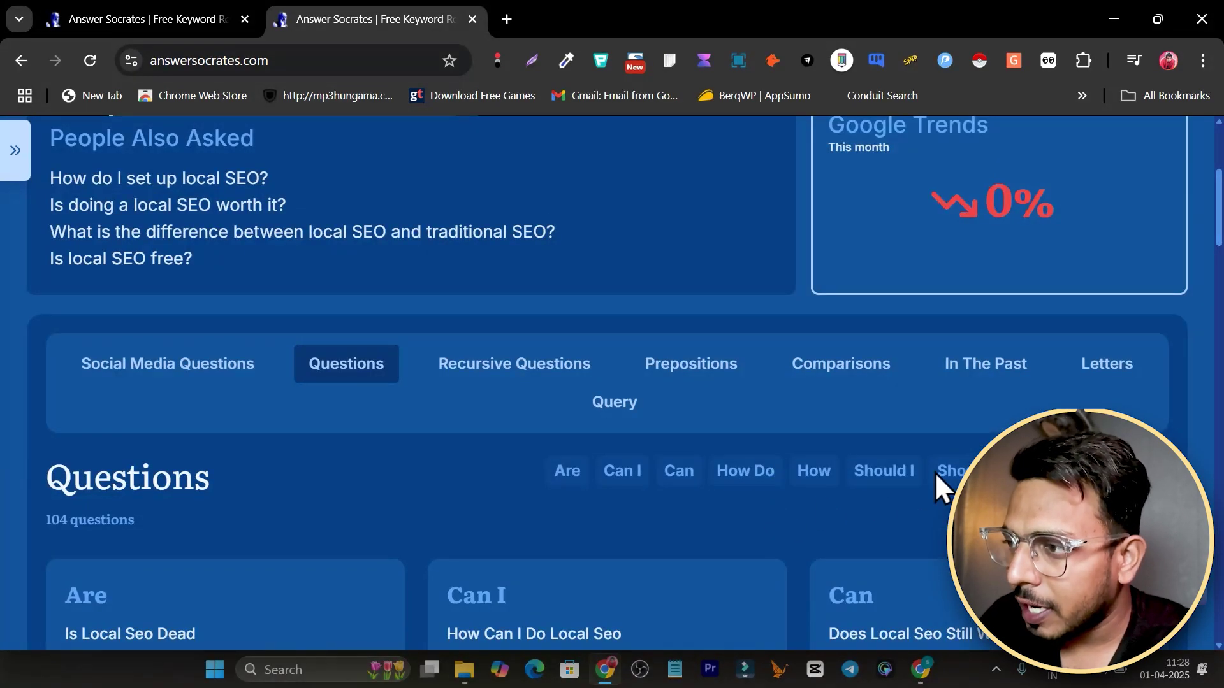
Show the Letters category of the Local SEO results and look through its alphabetical keyword groups.
{"action": "left_click", "coordinate": [1097, 376]}
{"action": "scroll", "coordinate": [617, 446], "scroll_direction": "down", "scroll_amount": 3}
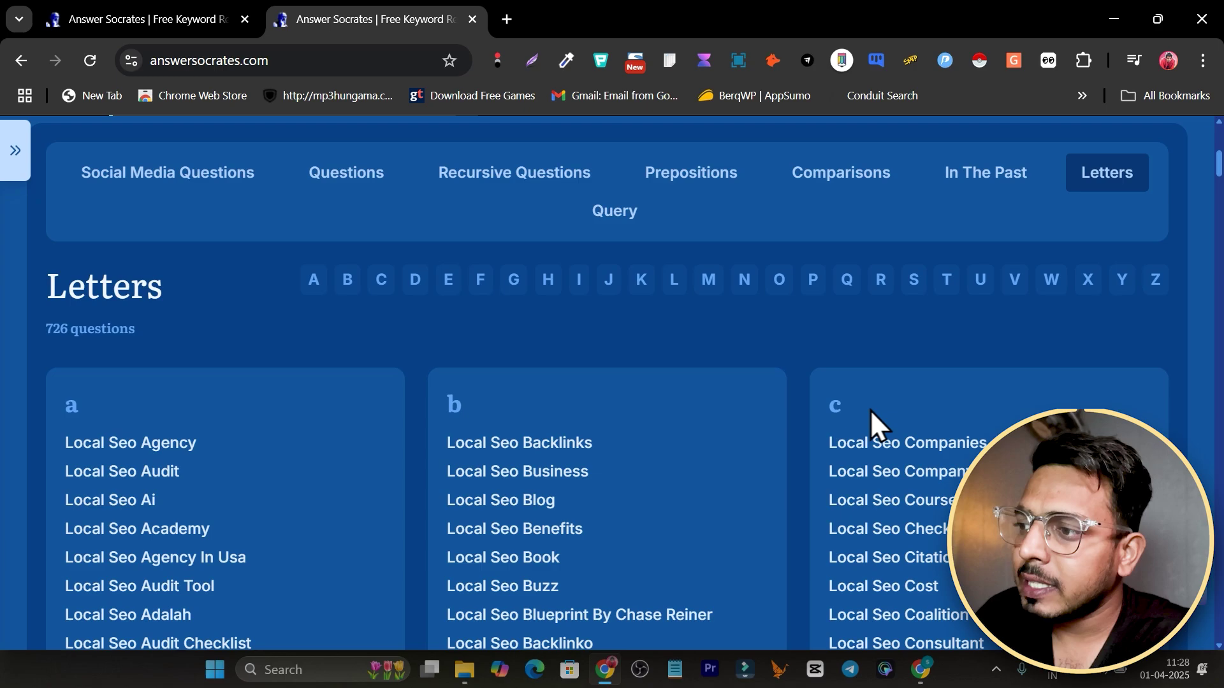
{"action": "scroll", "coordinate": [873, 424], "scroll_direction": "down", "scroll_amount": 15}
{"action": "scroll", "coordinate": [721, 461], "scroll_direction": "up", "scroll_amount": 20}
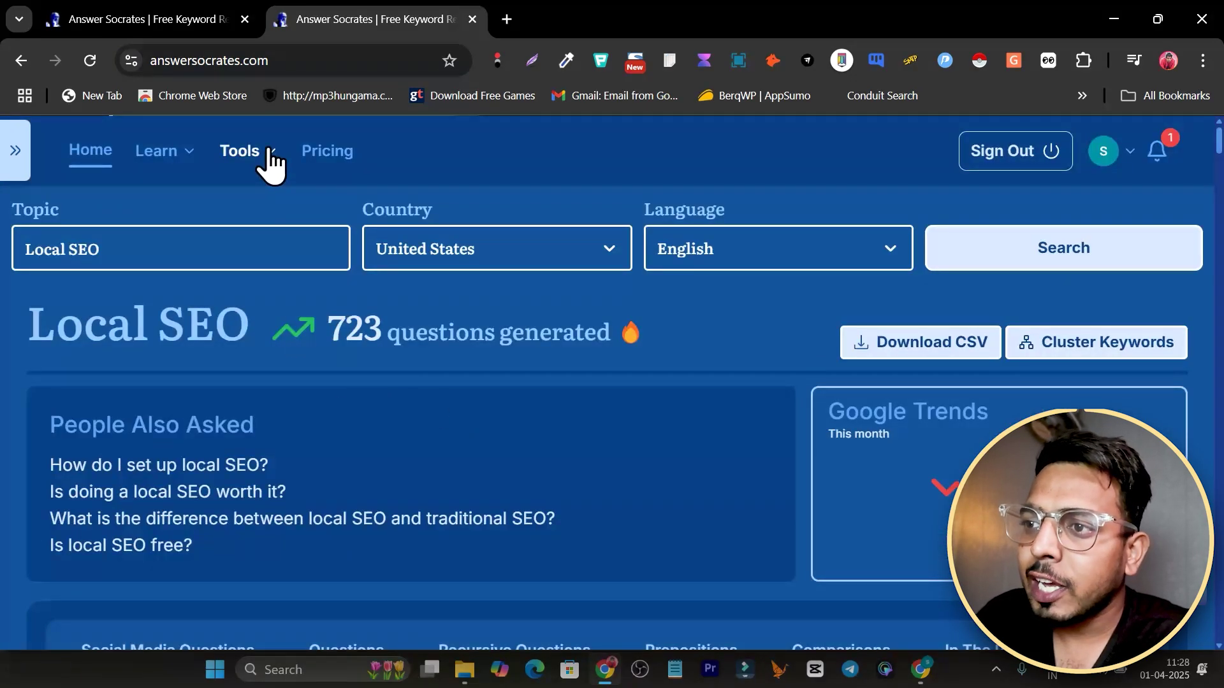
Generate long-tail keywords for "local seo" with the Long Tail Keyword Generator and dismiss the sign-up dialog.
{"action": "left_click", "coordinate": [265, 152]}
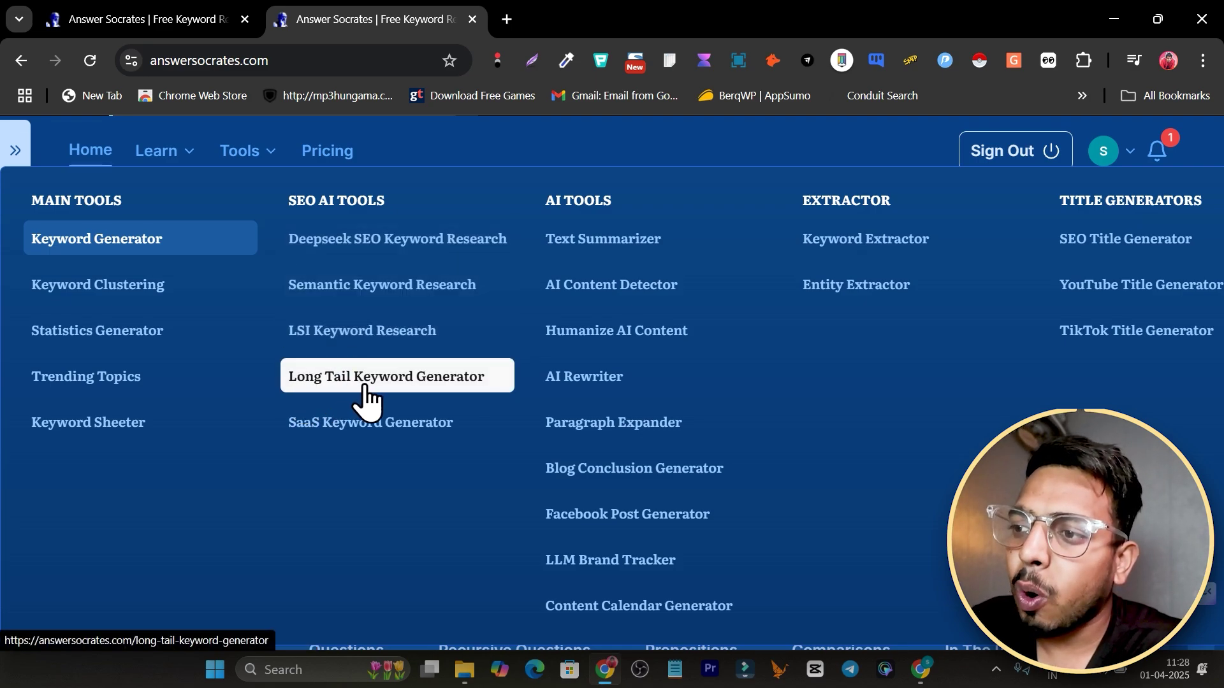
{"action": "left_click", "coordinate": [464, 381]}
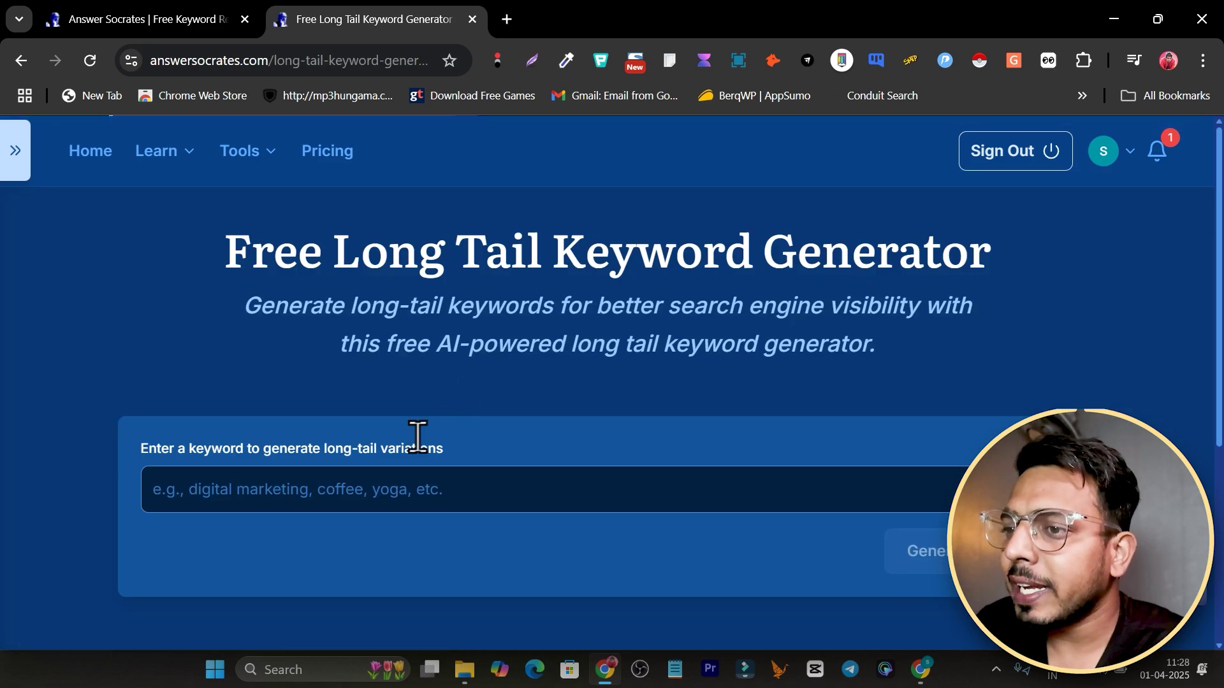
{"action": "left_click", "coordinate": [319, 489]}
{"action": "type", "text": "local seo"}
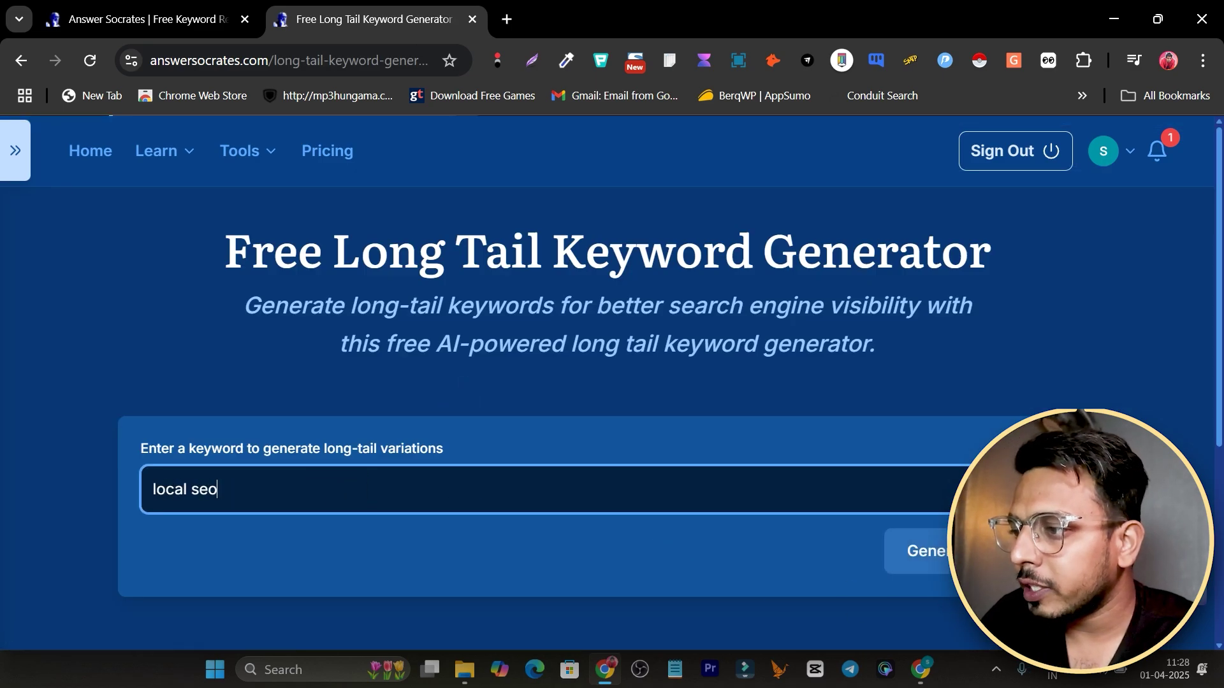
{"action": "left_click", "coordinate": [918, 551]}
{"action": "scroll", "coordinate": [515, 472], "scroll_direction": "down", "scroll_amount": 5}
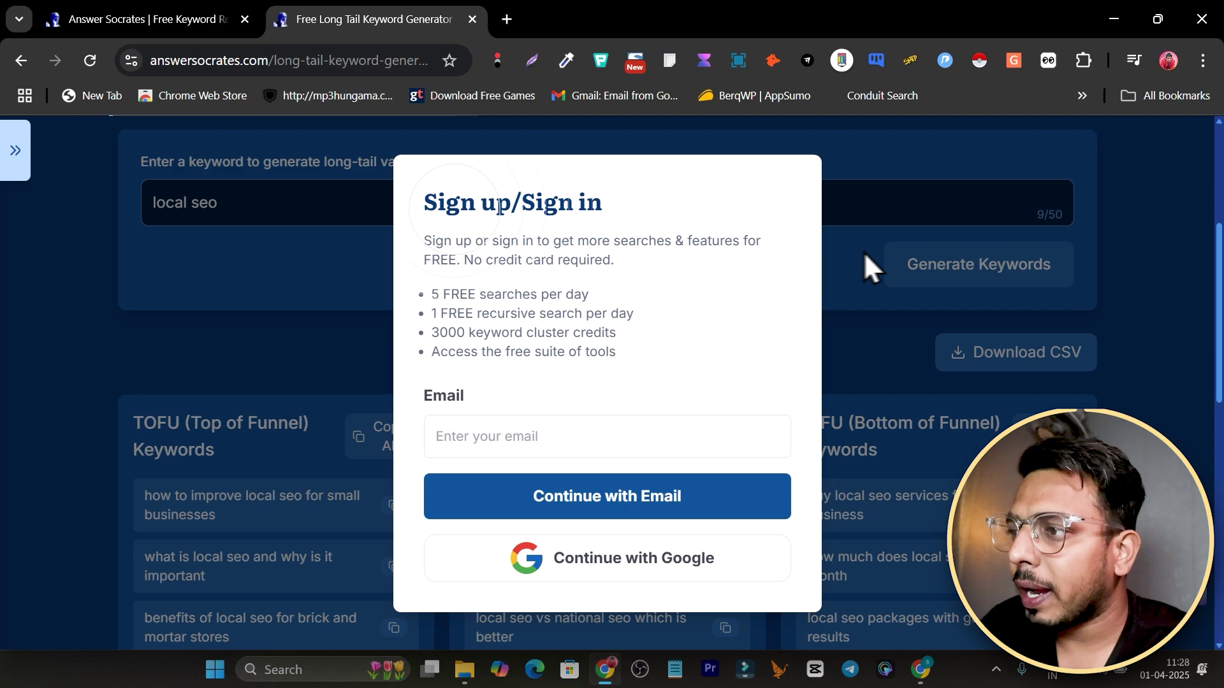
{"action": "left_click", "coordinate": [1080, 160]}
Examine the TOFU (Top of Funnel) keyword list among the generated long-tail keywords.
{"action": "scroll", "coordinate": [353, 323], "scroll_direction": "down", "scroll_amount": 1}
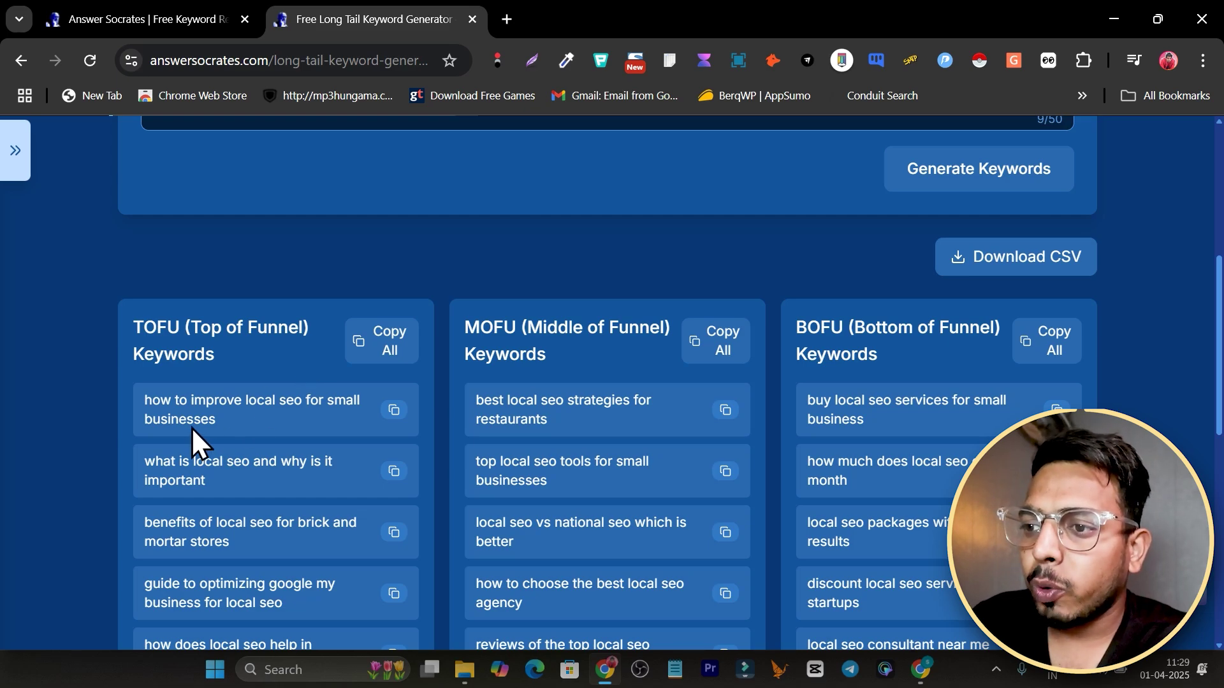
{"action": "scroll", "coordinate": [191, 427], "scroll_direction": "down", "scroll_amount": 2}
{"action": "scroll", "coordinate": [233, 444], "scroll_direction": "down", "scroll_amount": 2}
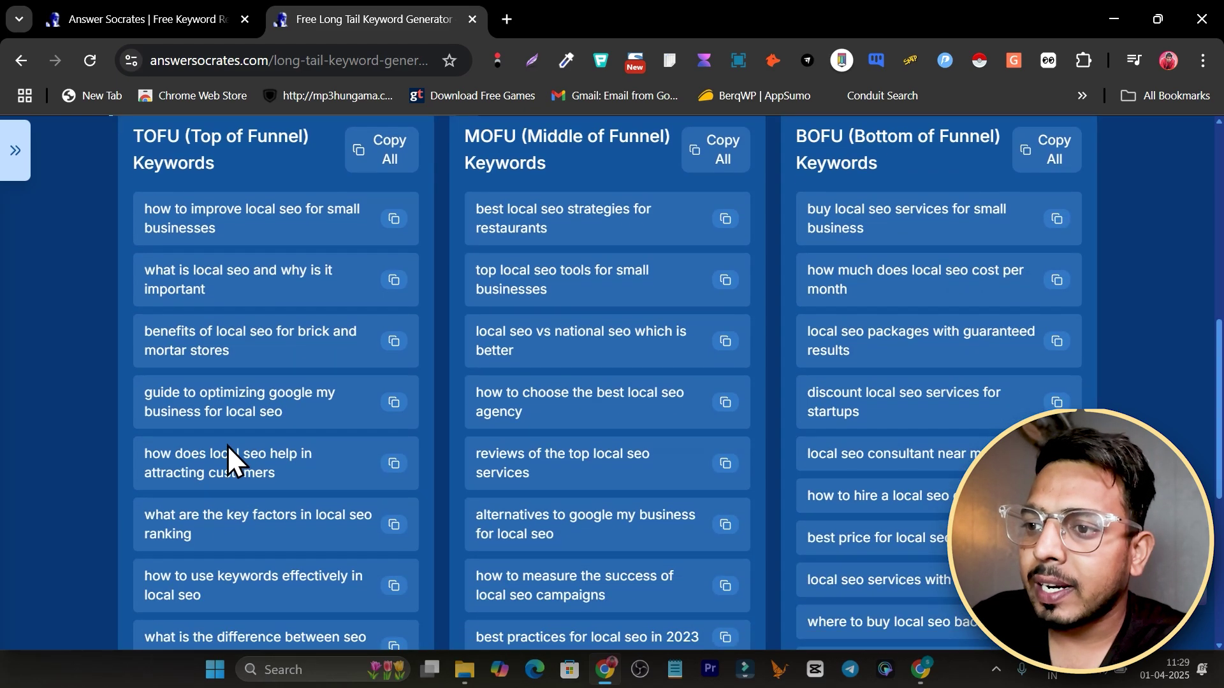
{"action": "scroll", "coordinate": [204, 457], "scroll_direction": "down", "scroll_amount": 2}
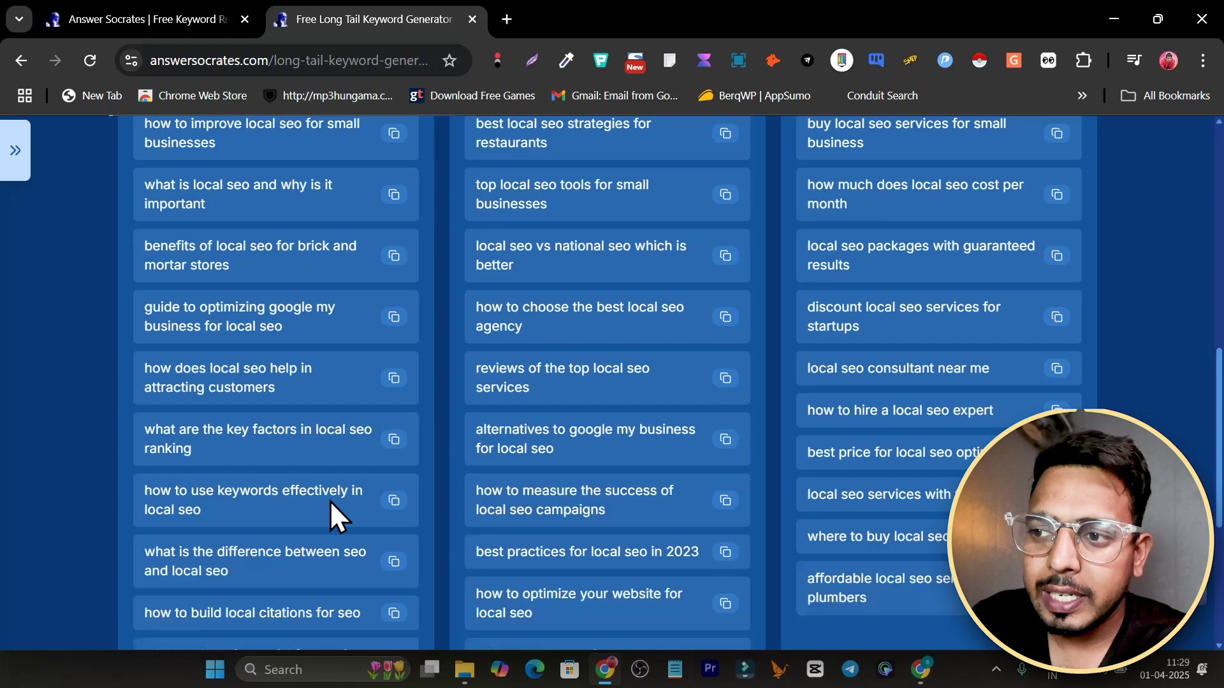
{"action": "scroll", "coordinate": [331, 500], "scroll_direction": "up", "scroll_amount": 2}
{"action": "scroll", "coordinate": [316, 448], "scroll_direction": "up", "scroll_amount": 4}
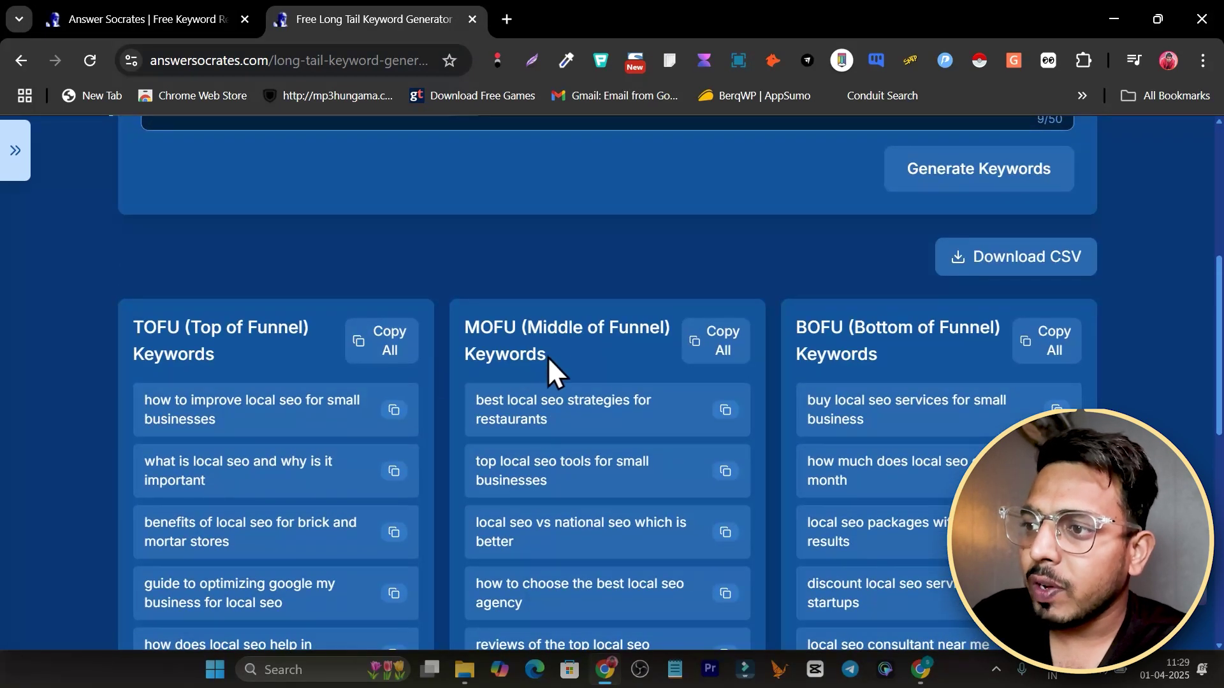
Examine the MOFU (Middle of Funnel) keyword list down to its last entry.
{"action": "scroll", "coordinate": [659, 341], "scroll_direction": "down", "scroll_amount": 2}
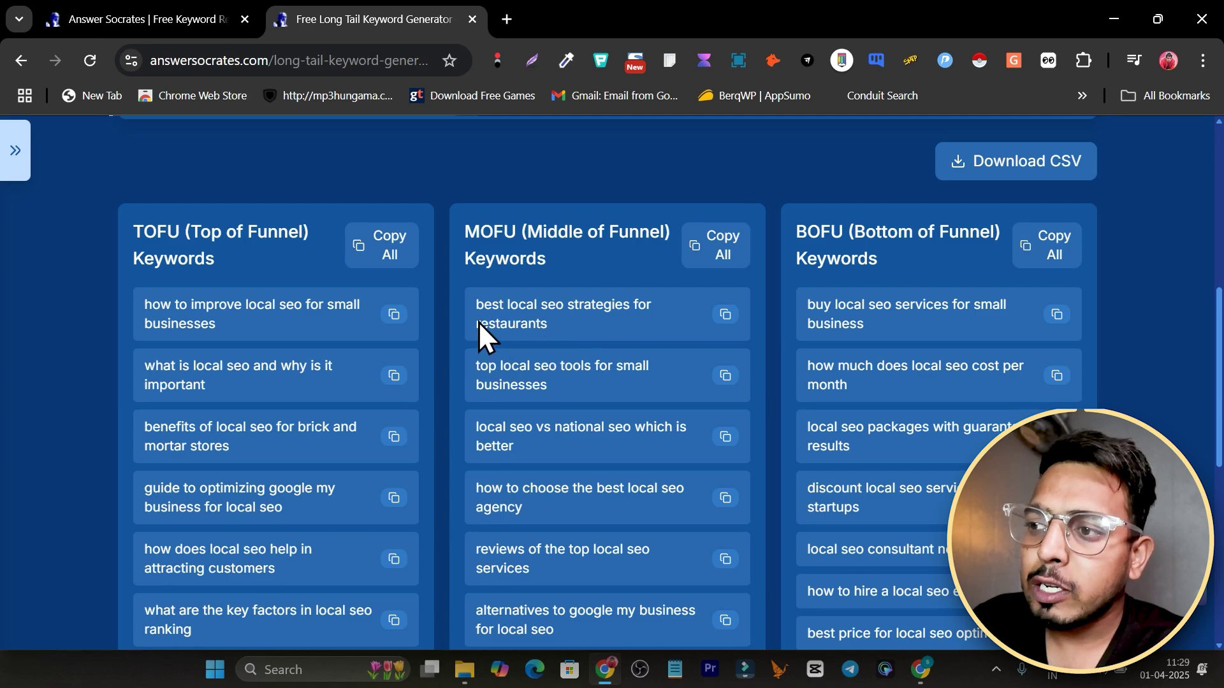
{"action": "scroll", "coordinate": [529, 398], "scroll_direction": "down", "scroll_amount": 4}
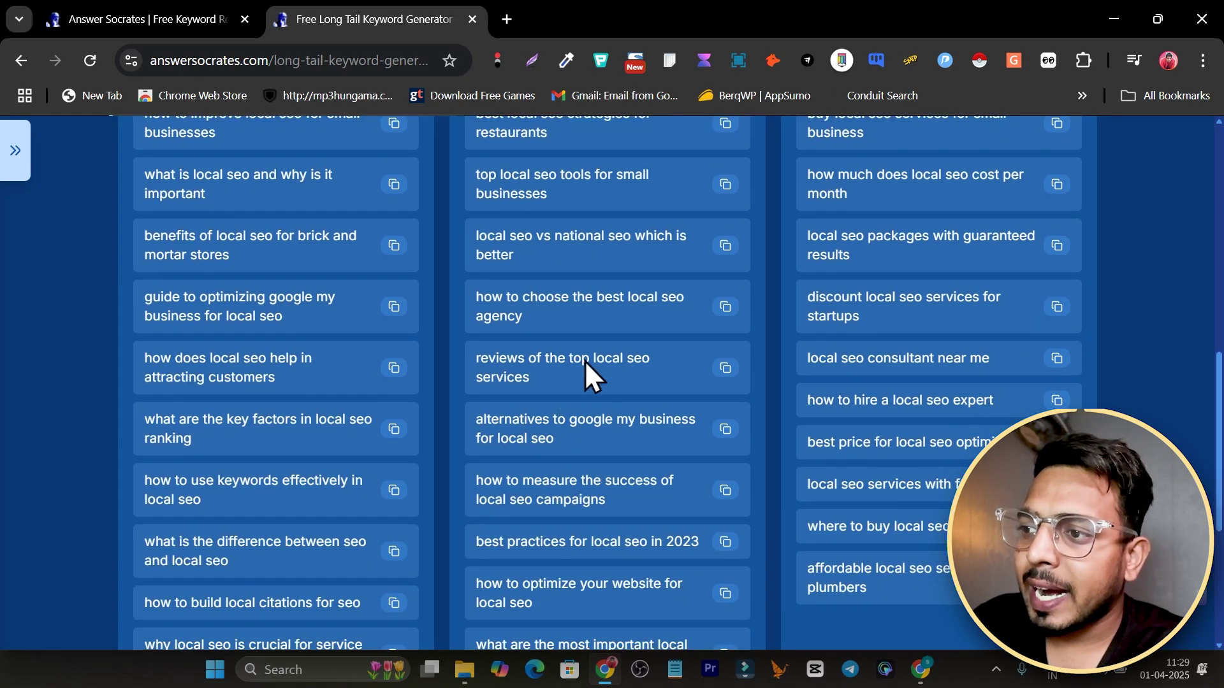
{"action": "scroll", "coordinate": [585, 395], "scroll_direction": "down", "scroll_amount": 3}
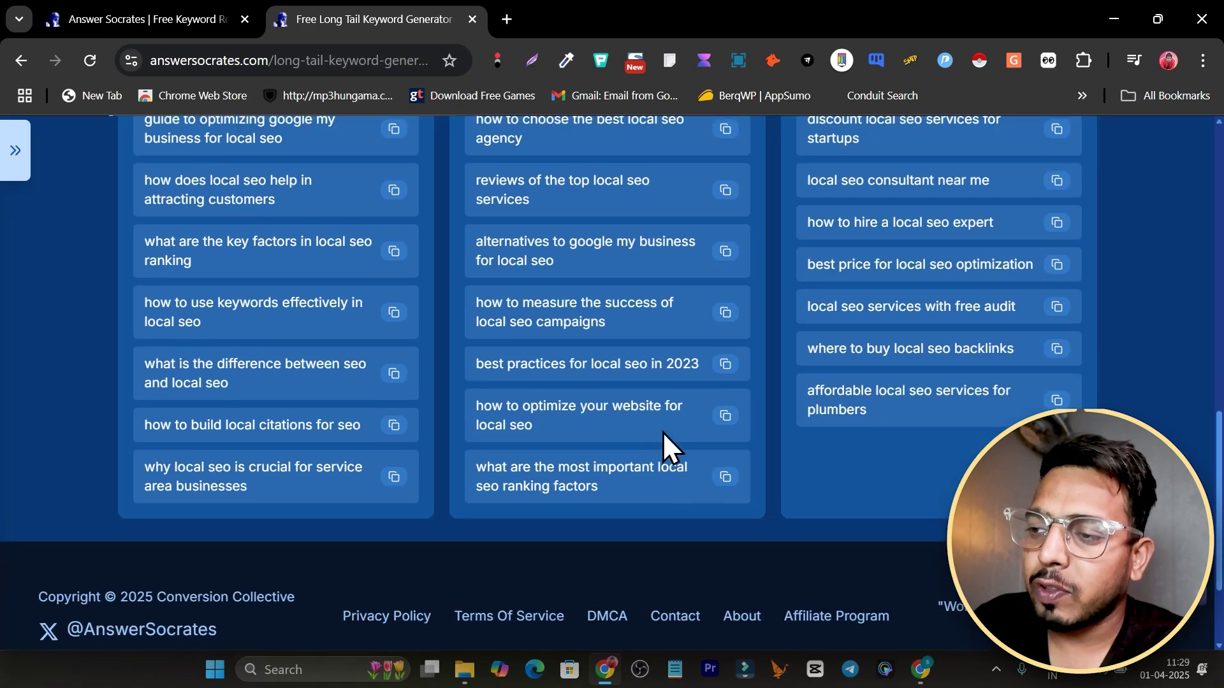
{"action": "scroll", "coordinate": [664, 446], "scroll_direction": "up", "scroll_amount": 6}
{"action": "scroll", "coordinate": [664, 433], "scroll_direction": "up", "scroll_amount": 2}
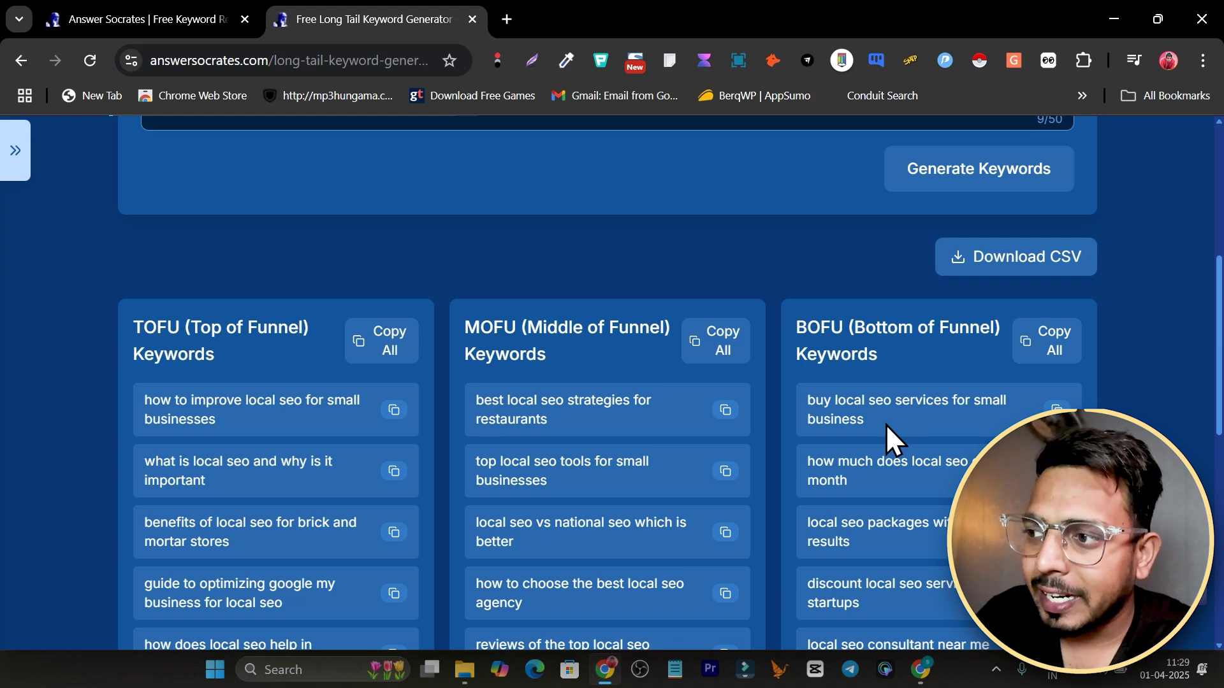
Examine the BOFU (Bottom of Funnel) keyword list down to its last entry.
{"action": "scroll", "coordinate": [829, 408], "scroll_direction": "down", "scroll_amount": 3}
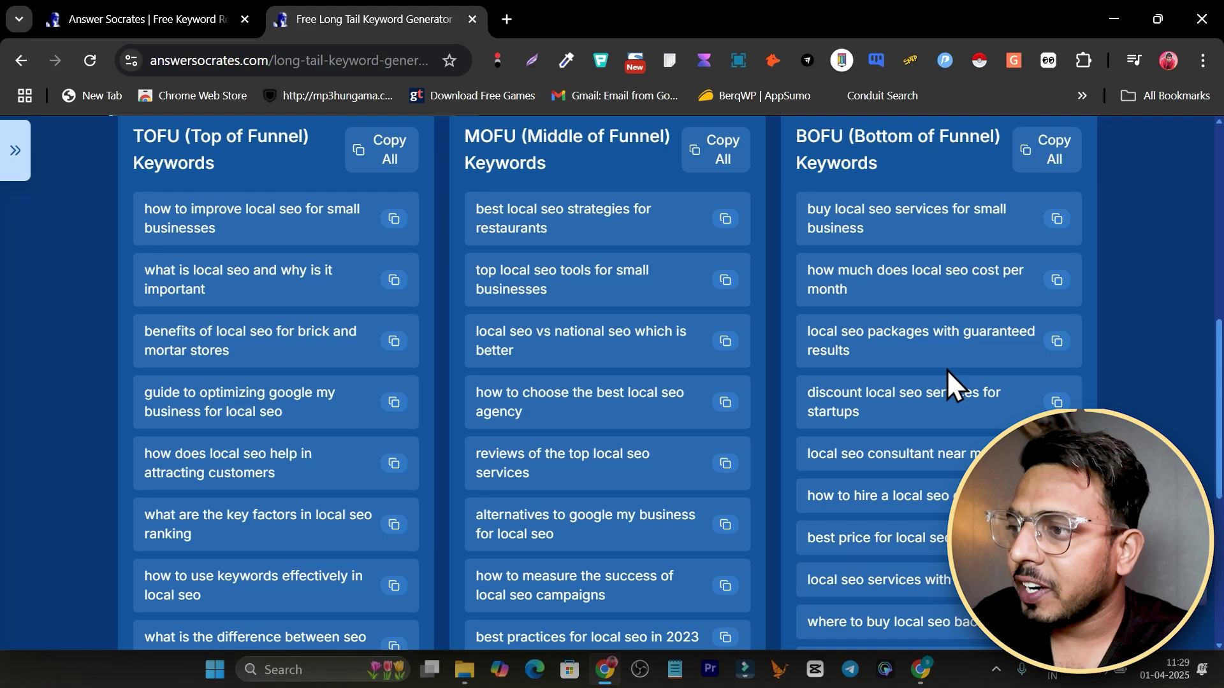
{"action": "scroll", "coordinate": [906, 386], "scroll_direction": "down", "scroll_amount": 1}
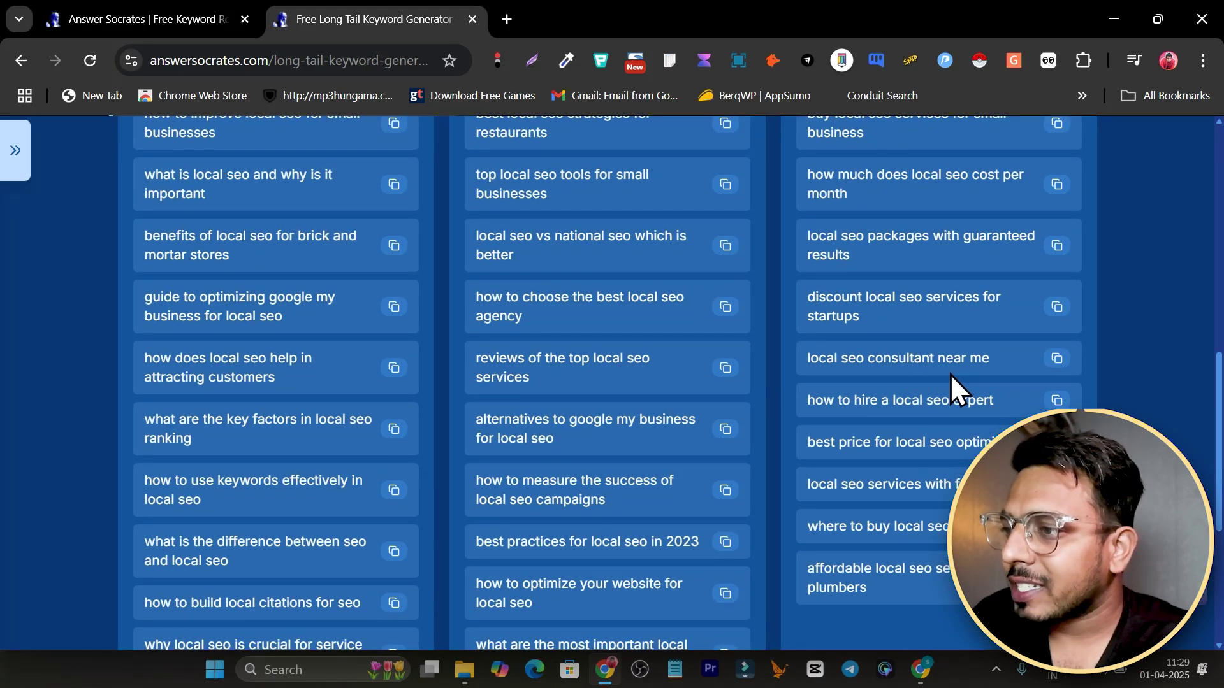
{"action": "scroll", "coordinate": [968, 395], "scroll_direction": "down", "scroll_amount": 3}
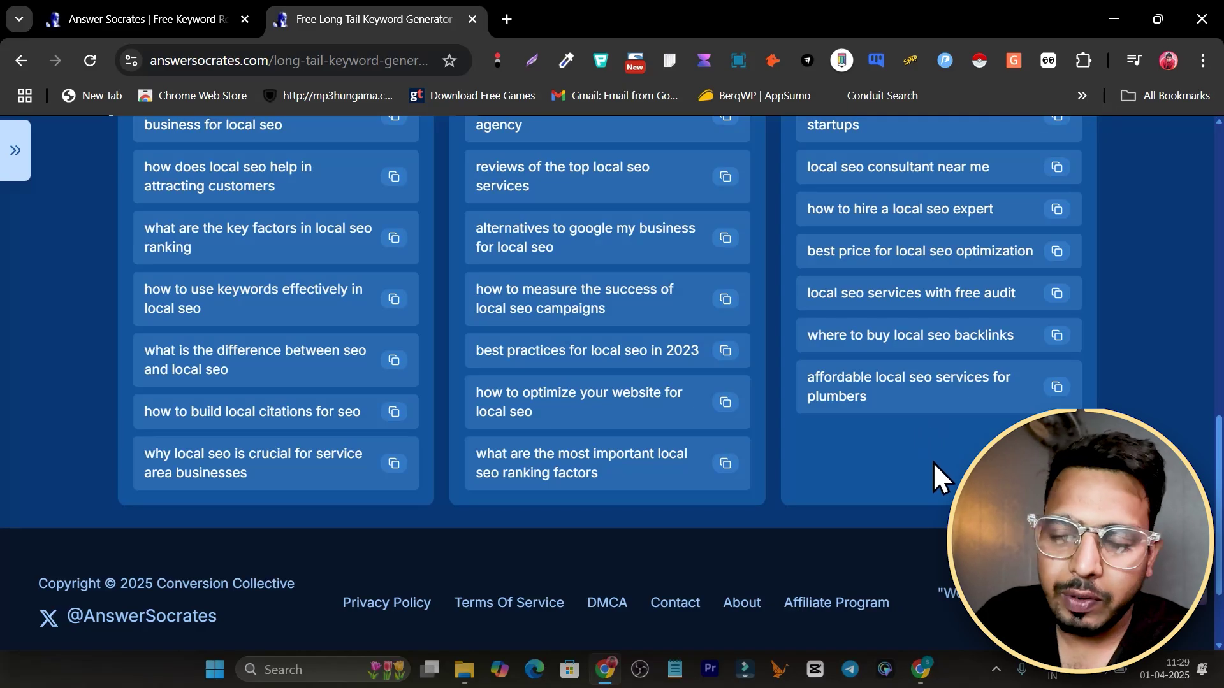
{"action": "scroll", "coordinate": [917, 466], "scroll_direction": "up", "scroll_amount": 7}
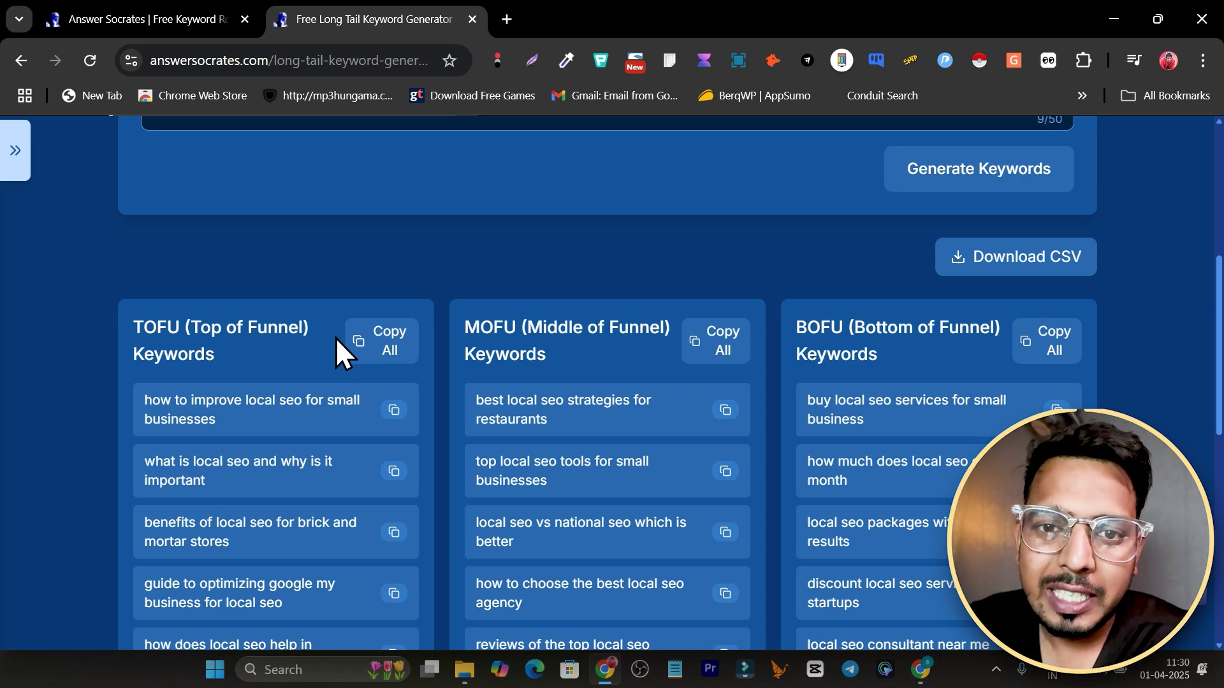
Open the SaaS Keyword Generator and review its form fields from Company Name to Emerging Competitors.
{"action": "scroll", "coordinate": [315, 342], "scroll_direction": "up", "scroll_amount": 6}
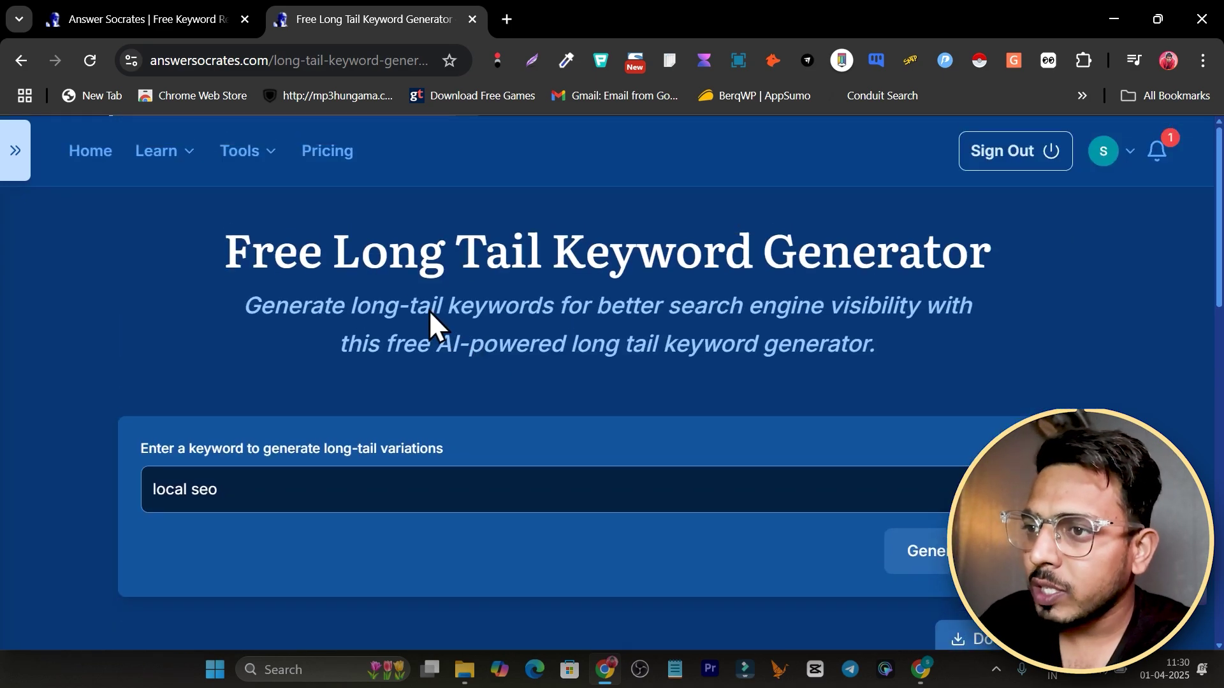
{"action": "left_click", "coordinate": [274, 160]}
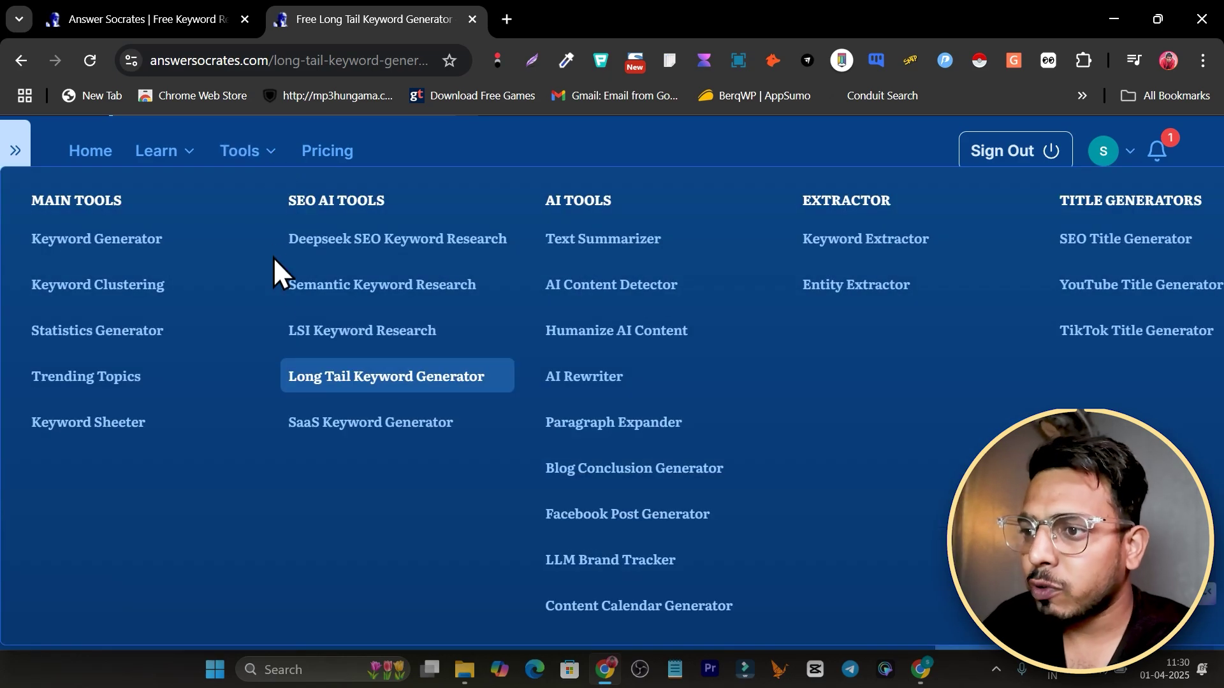
{"action": "left_click", "coordinate": [405, 424]}
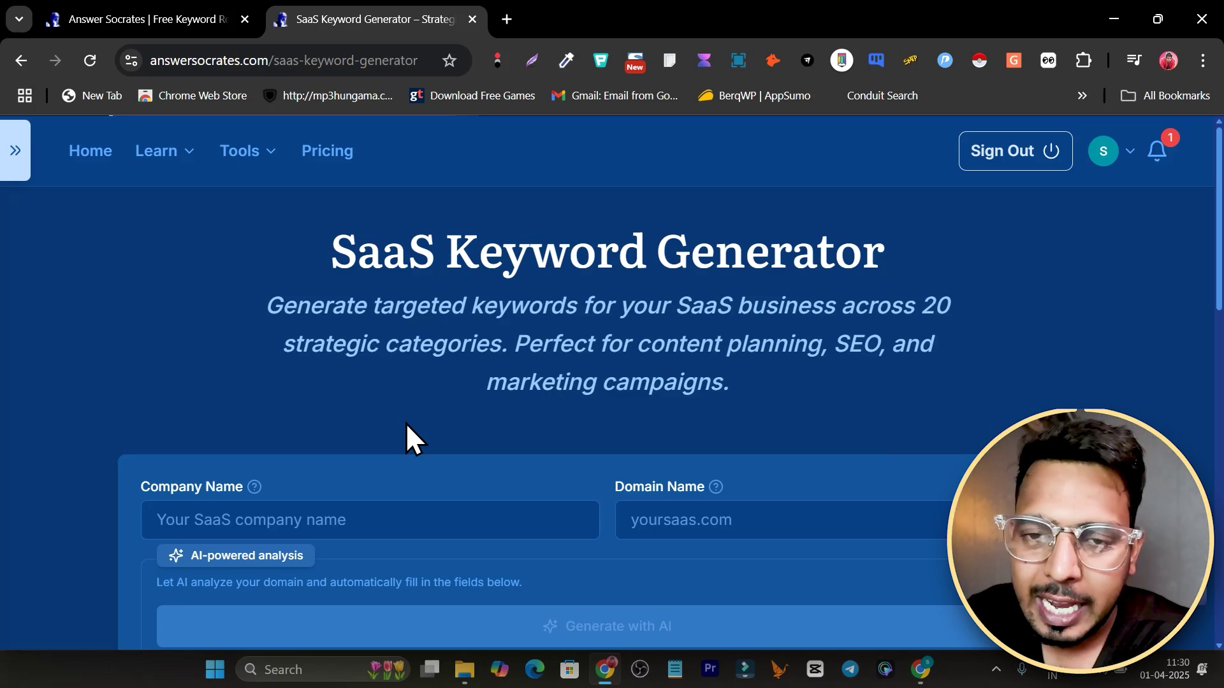
{"action": "scroll", "coordinate": [402, 427], "scroll_direction": "down", "scroll_amount": 2}
{"action": "left_click", "coordinate": [220, 433]}
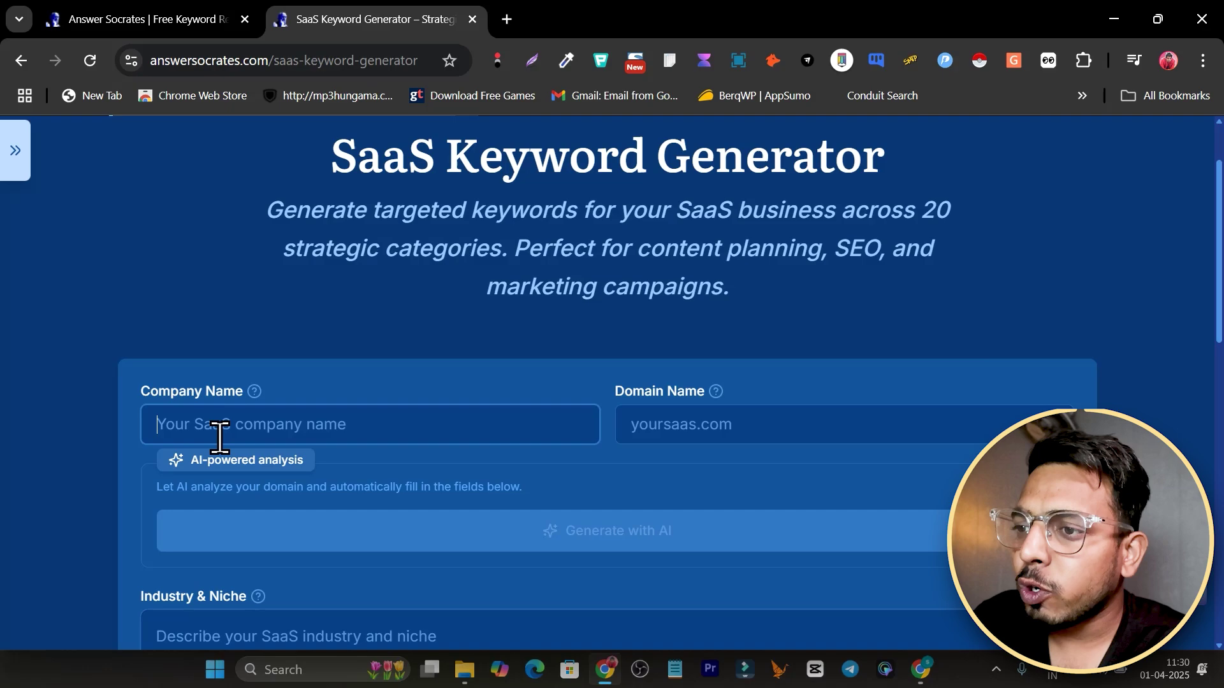
{"action": "scroll", "coordinate": [564, 424], "scroll_direction": "down", "scroll_amount": 3}
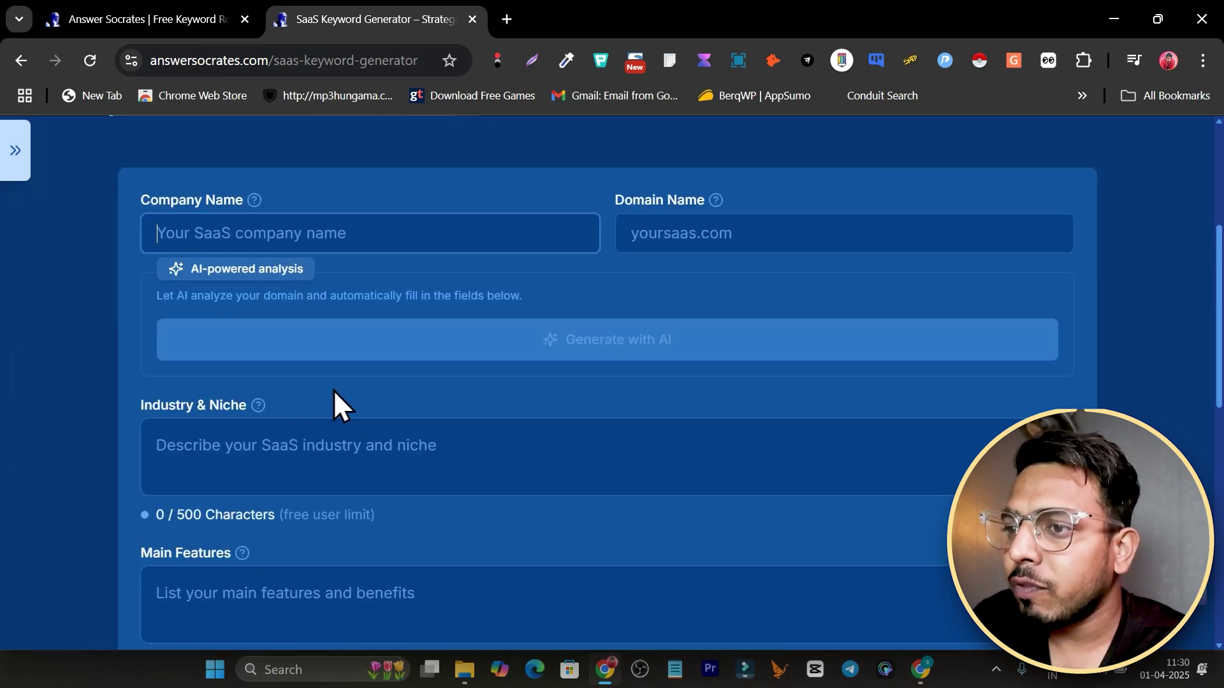
{"action": "scroll", "coordinate": [268, 440], "scroll_direction": "down", "scroll_amount": 2}
{"action": "scroll", "coordinate": [357, 401], "scroll_direction": "down", "scroll_amount": 4}
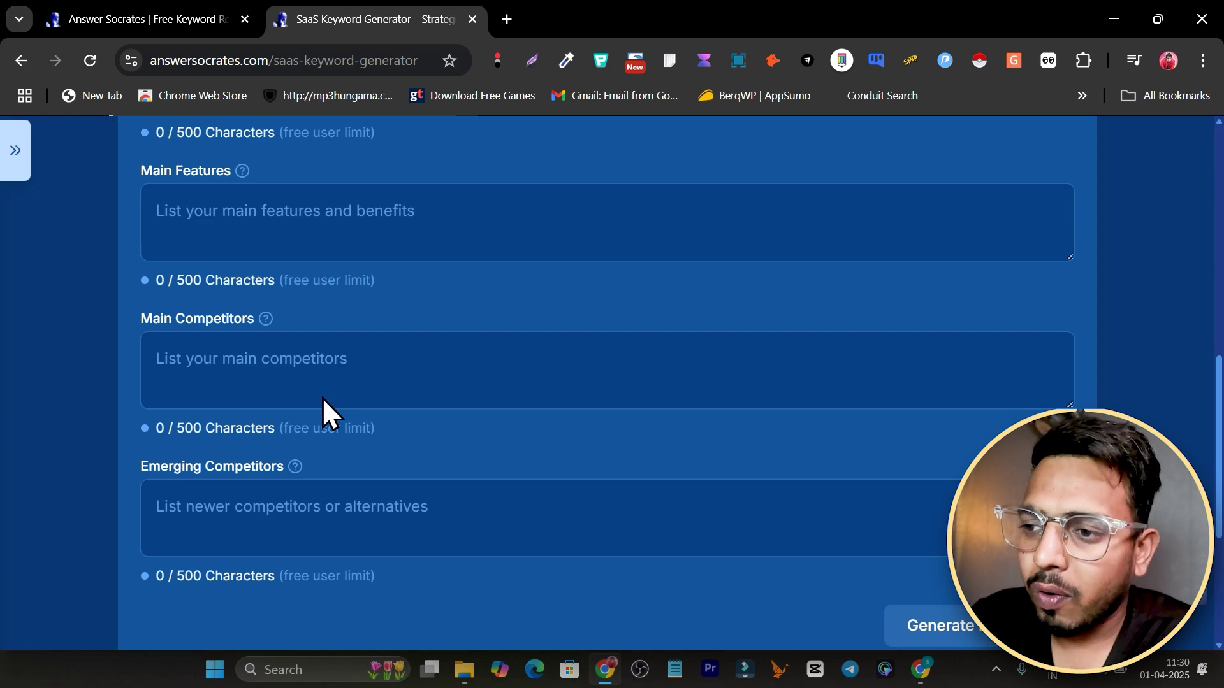
{"action": "scroll", "coordinate": [323, 396], "scroll_direction": "up", "scroll_amount": 10}
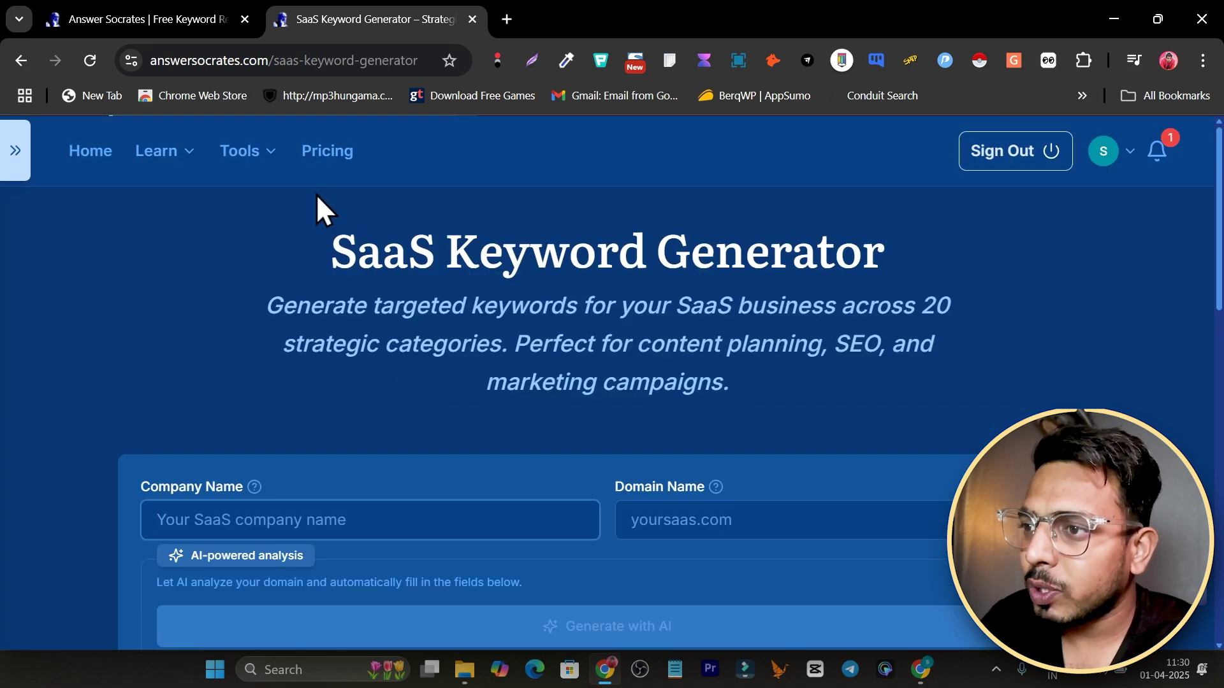
Open the Humanize AI Content tool and look at its title and description.
{"action": "left_click", "coordinate": [272, 157]}
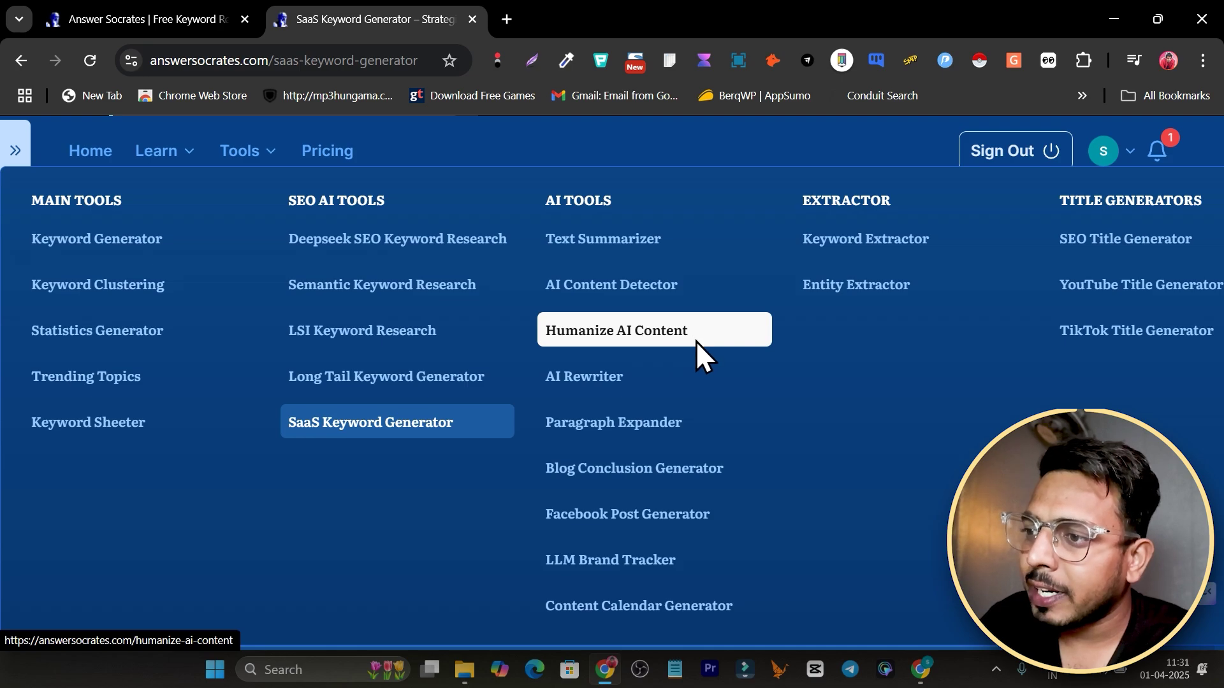
{"action": "left_click", "coordinate": [717, 437]}
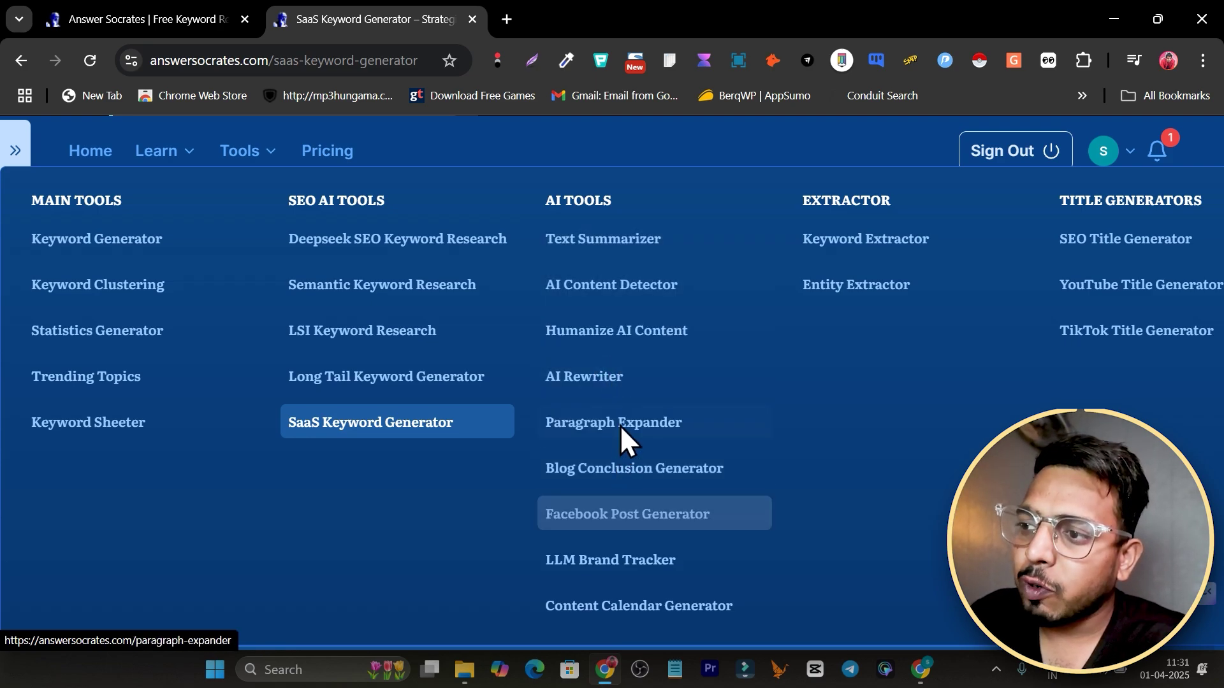
{"action": "left_click", "coordinate": [617, 366]}
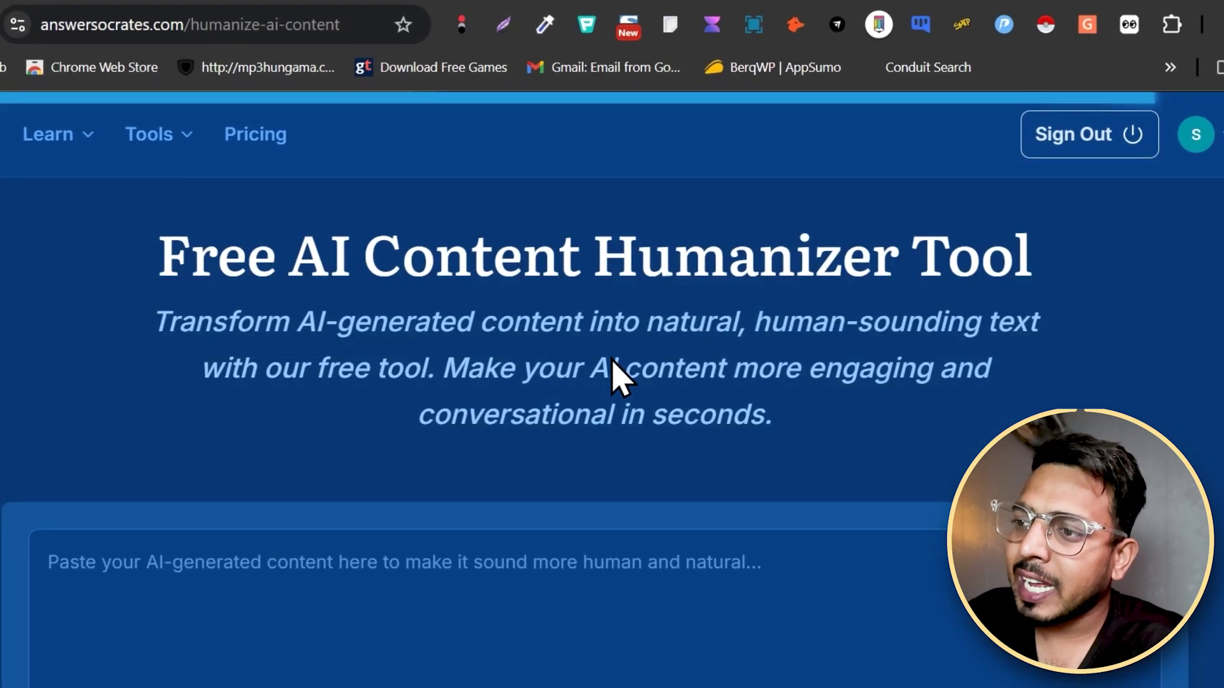
{"action": "left_click_drag", "start_coordinate": [252, 261], "coordinate": [623, 265]}
{"action": "left_click", "coordinate": [453, 325]}
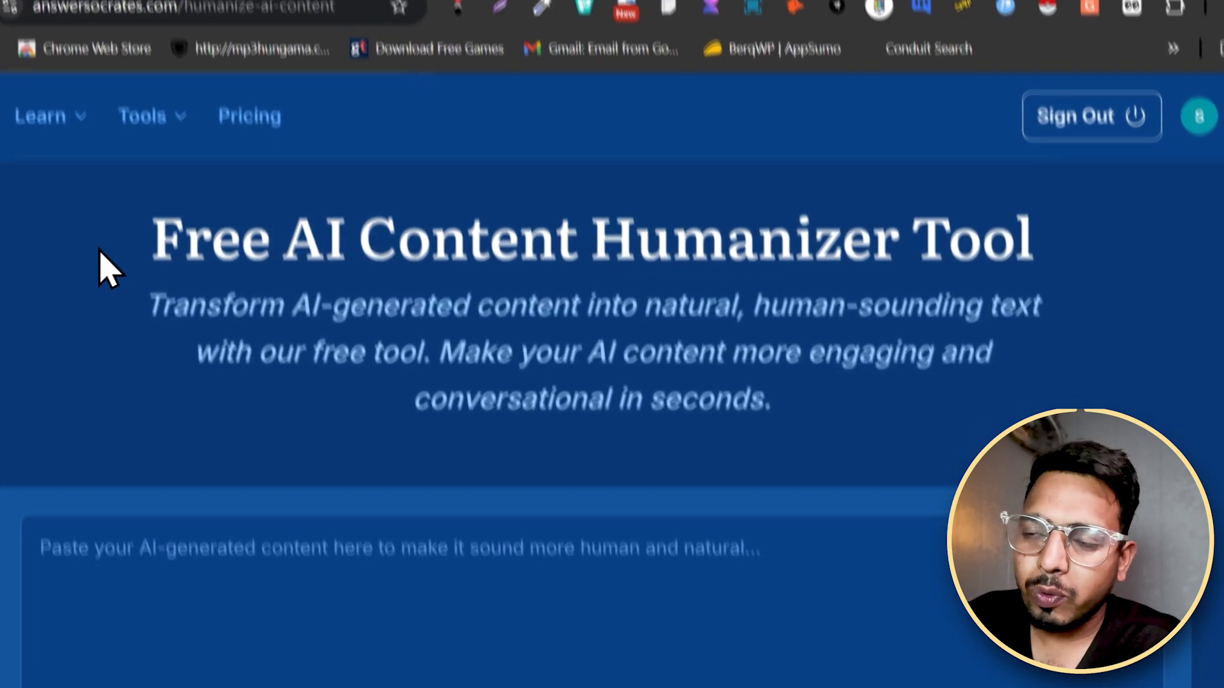
Open the AI Content Detector tool and look over its page.
{"action": "left_click", "coordinate": [179, 74]}
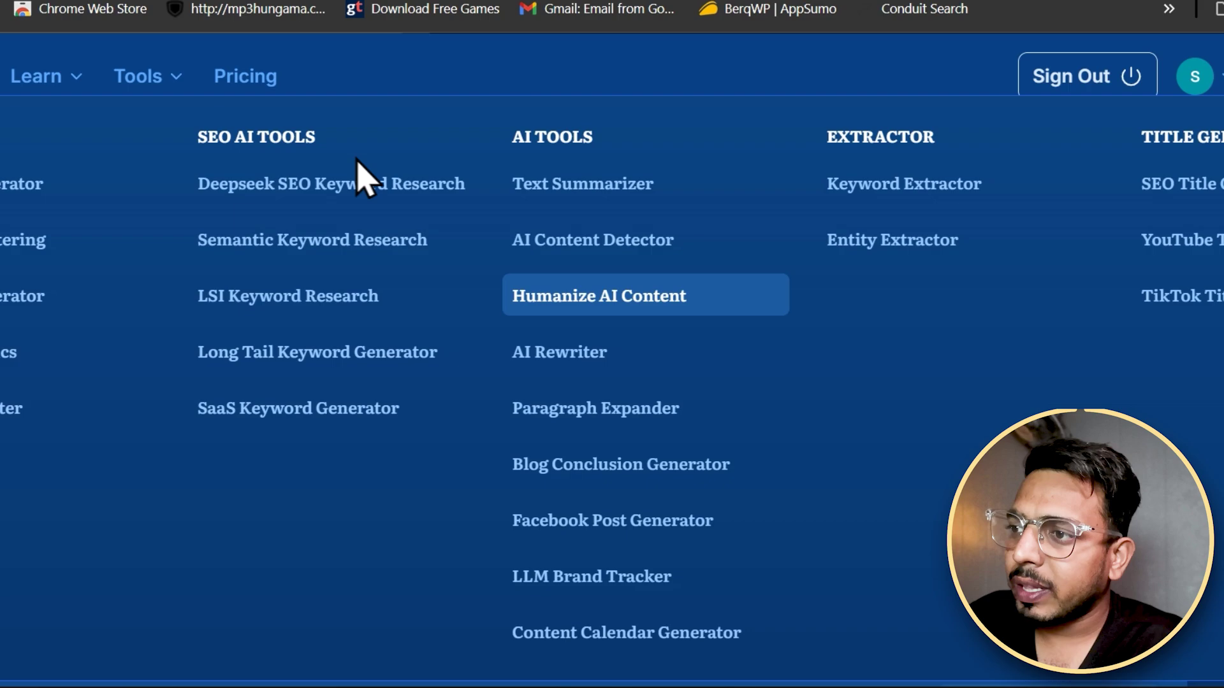
{"action": "left_click", "coordinate": [554, 244]}
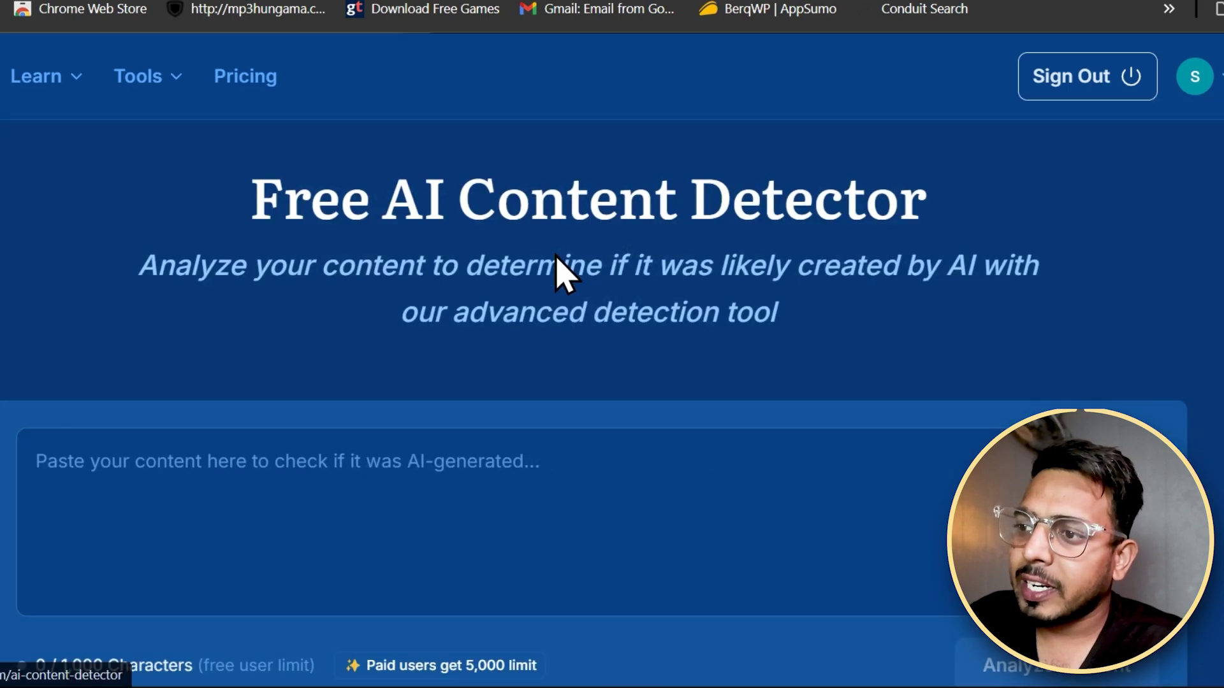
{"action": "scroll", "coordinate": [560, 273], "scroll_direction": "down", "scroll_amount": 5}
{"action": "scroll", "coordinate": [541, 410], "scroll_direction": "up", "scroll_amount": 5}
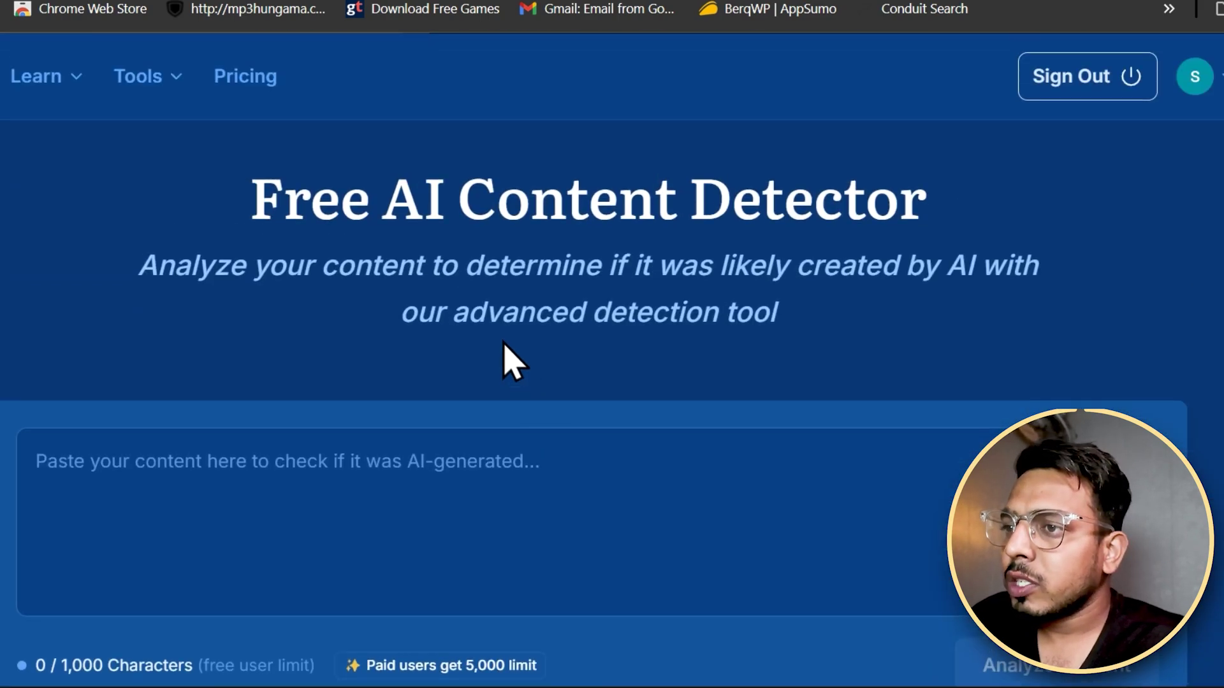
Open the Keyword Generator, replace the topic with Coffee, and run the search.
{"action": "left_click", "coordinate": [175, 77]}
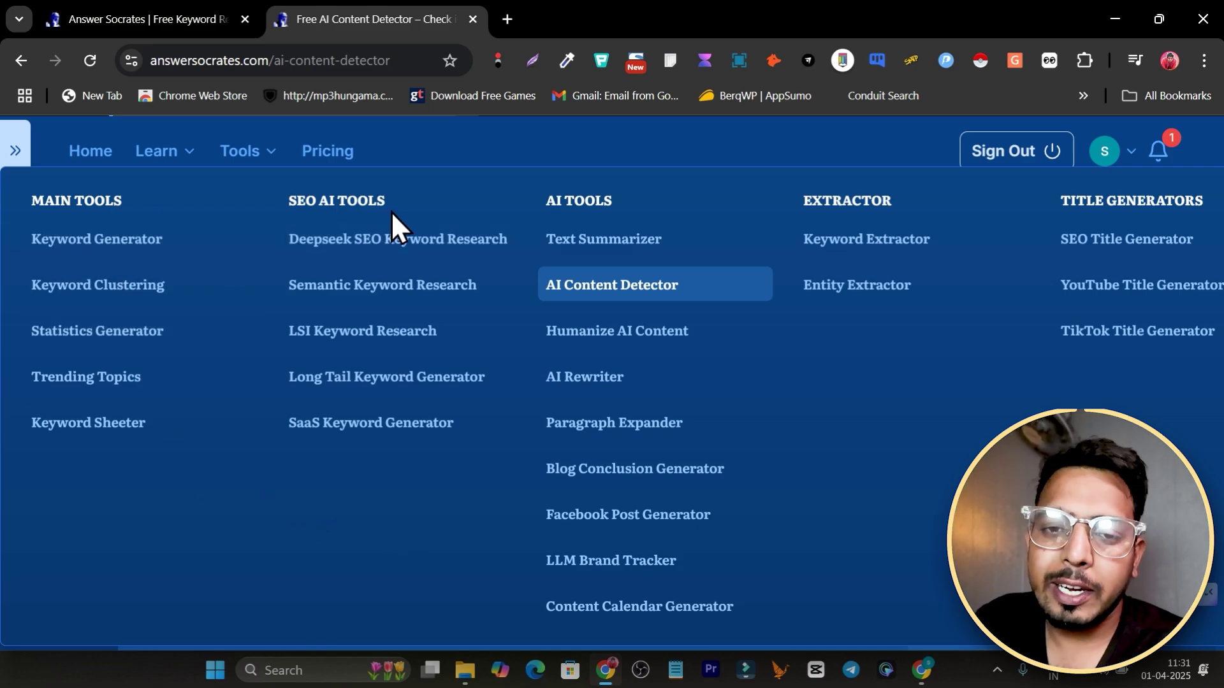
{"action": "left_click", "coordinate": [63, 242]}
{"action": "left_click", "coordinate": [117, 258]}
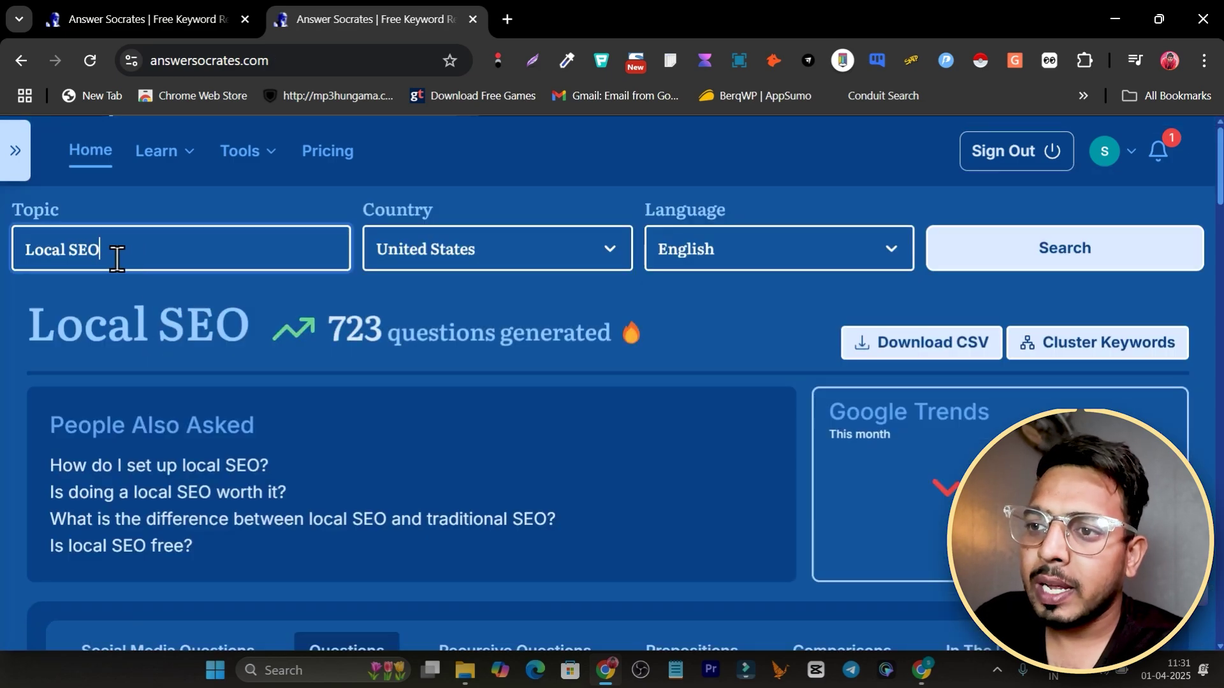
{"action": "left_click_drag", "start_coordinate": [116, 258], "coordinate": [19, 248]}
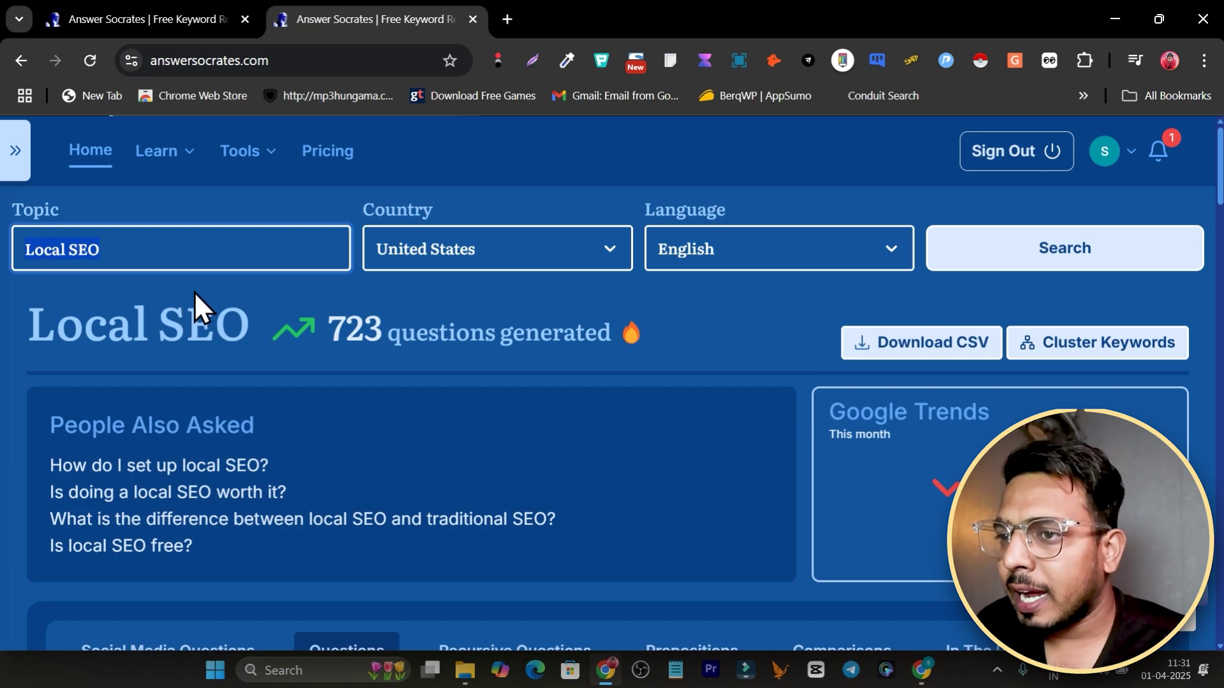
{"action": "key", "text": "BackSpace"}
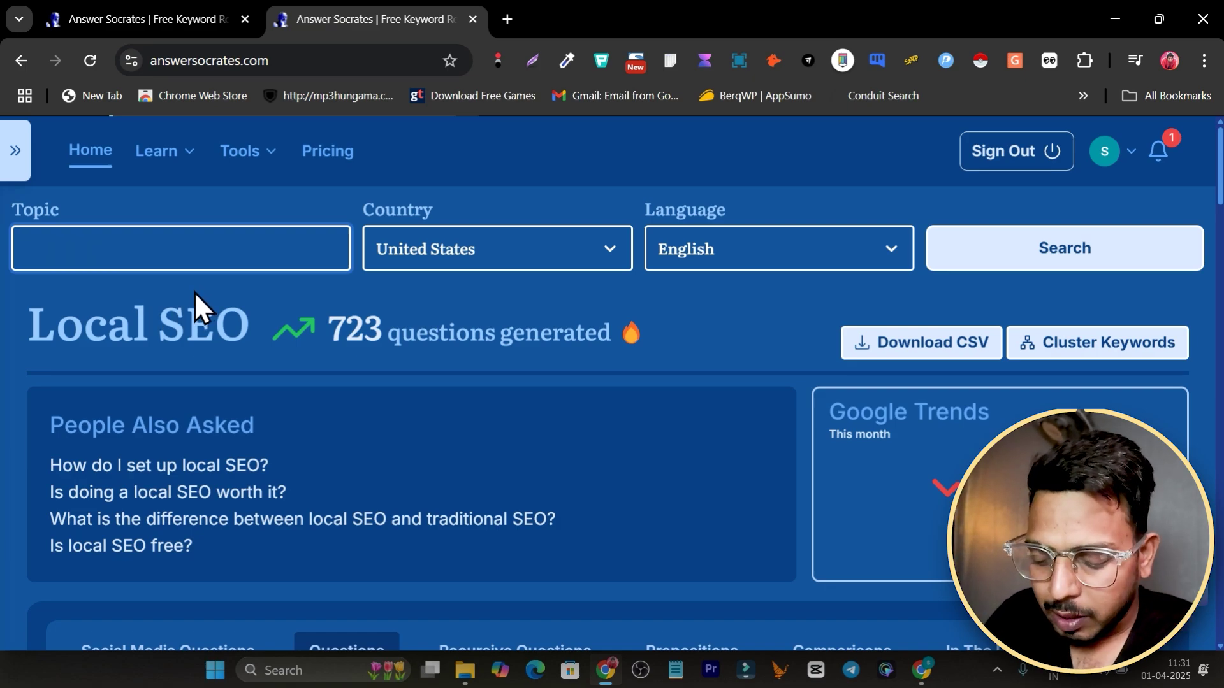
{"action": "type", "text": "Cofee"}
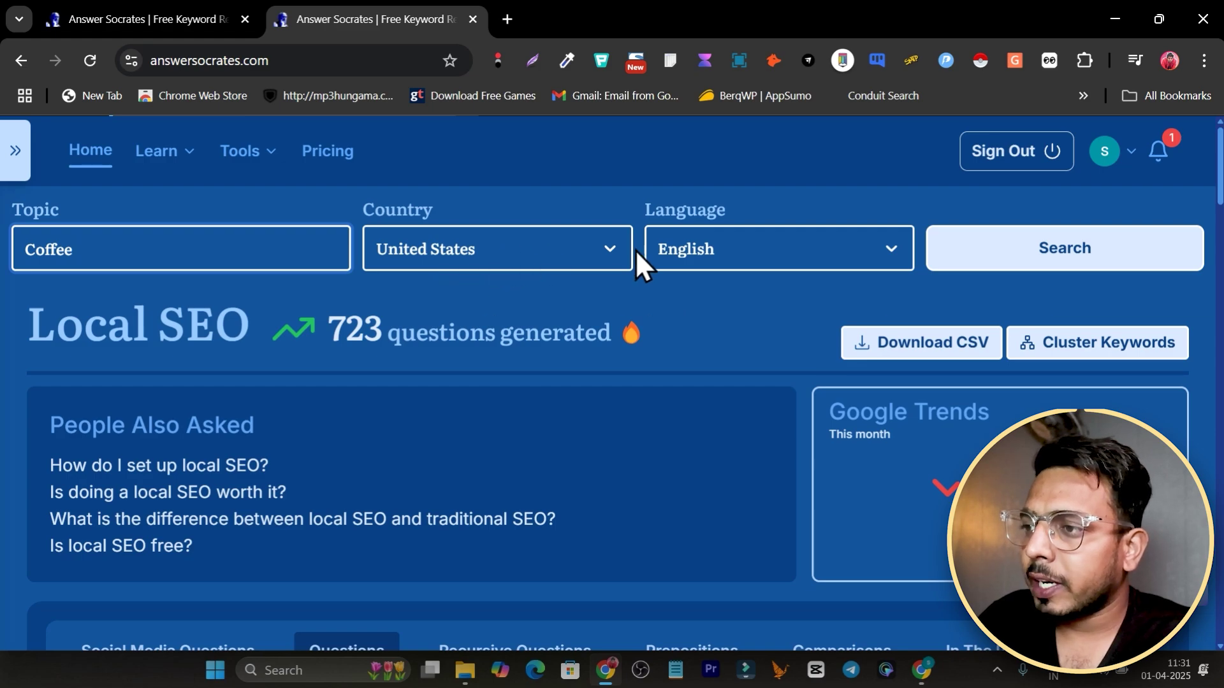
{"action": "left_click", "coordinate": [1040, 271]}
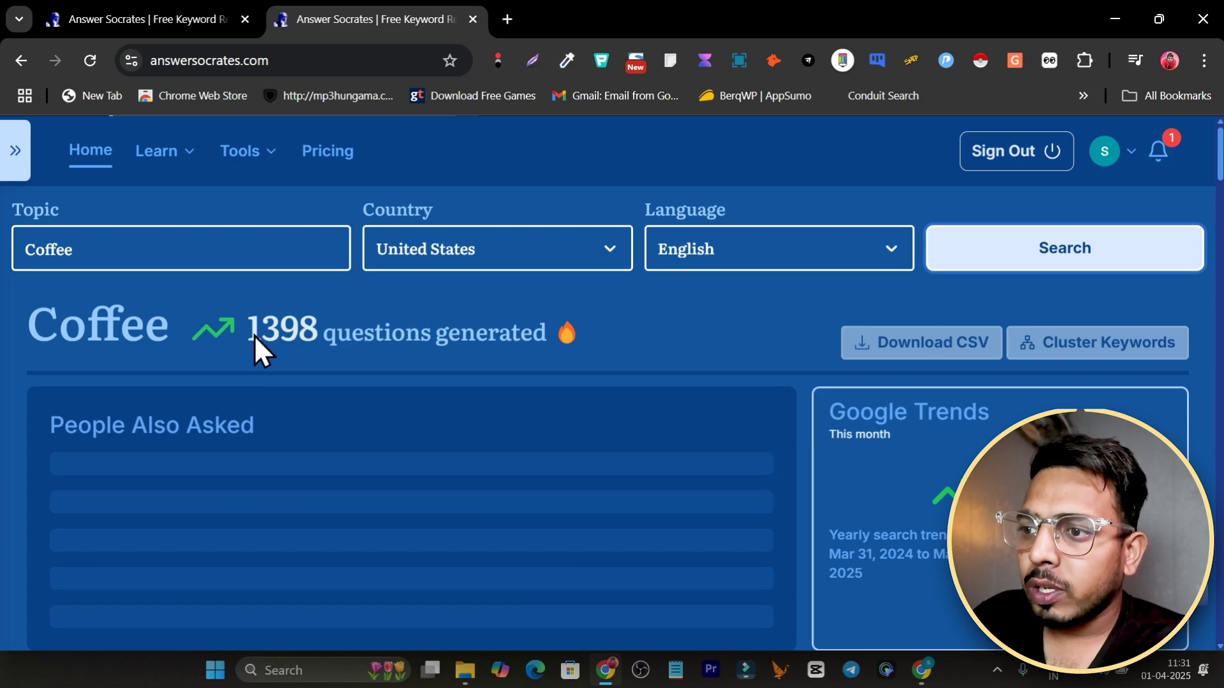
Review the Coffee results, from the generated question total and People Also Asked to the Are, Can I and Can question lists.
{"action": "left_click_drag", "start_coordinate": [245, 329], "coordinate": [320, 348]}
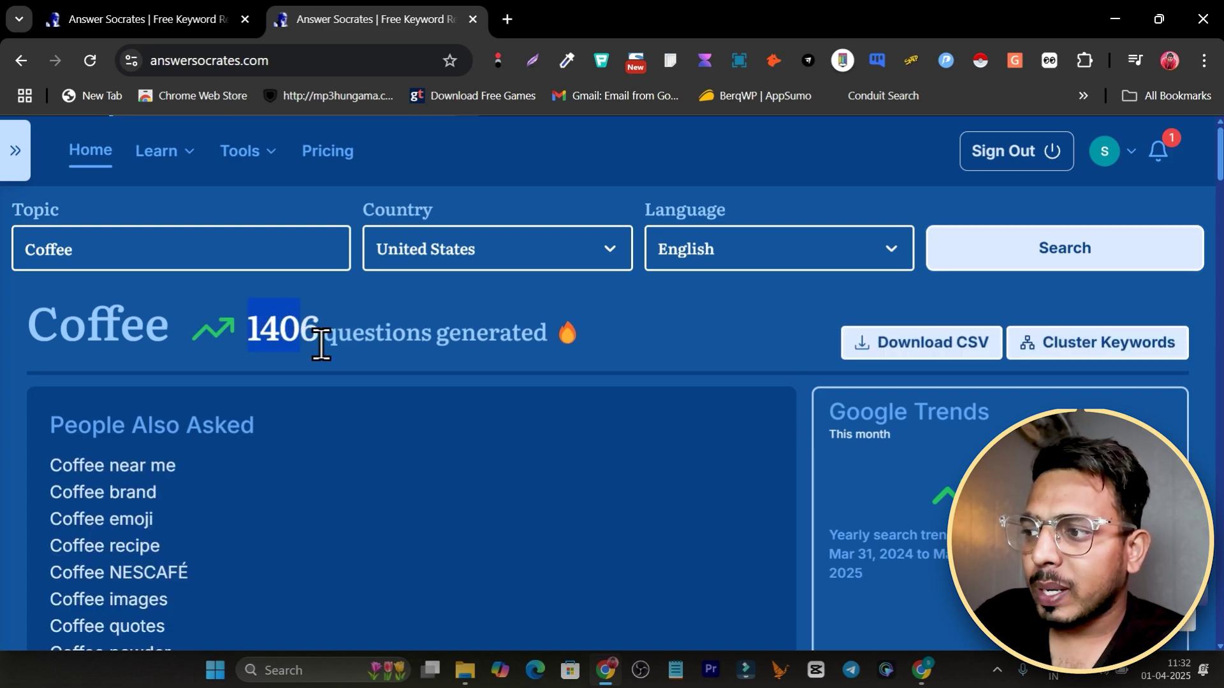
{"action": "scroll", "coordinate": [918, 428], "scroll_direction": "down", "scroll_amount": 2}
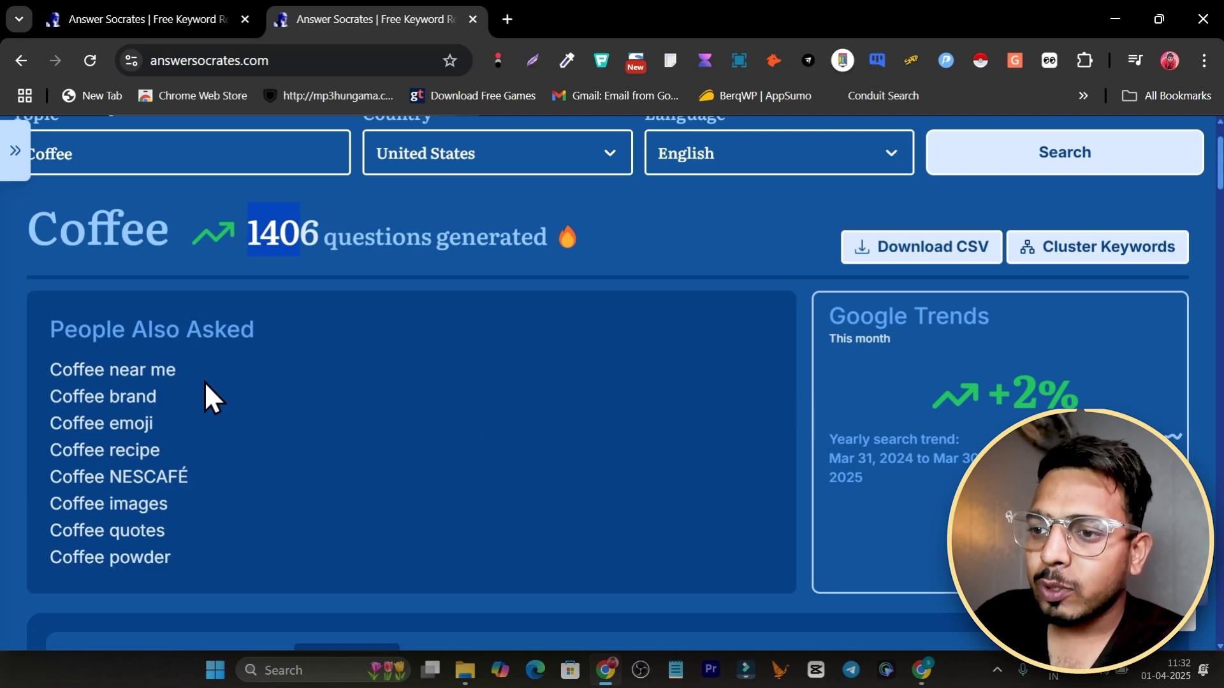
{"action": "scroll", "coordinate": [204, 395], "scroll_direction": "down", "scroll_amount": 6}
{"action": "scroll", "coordinate": [304, 388], "scroll_direction": "down", "scroll_amount": 7}
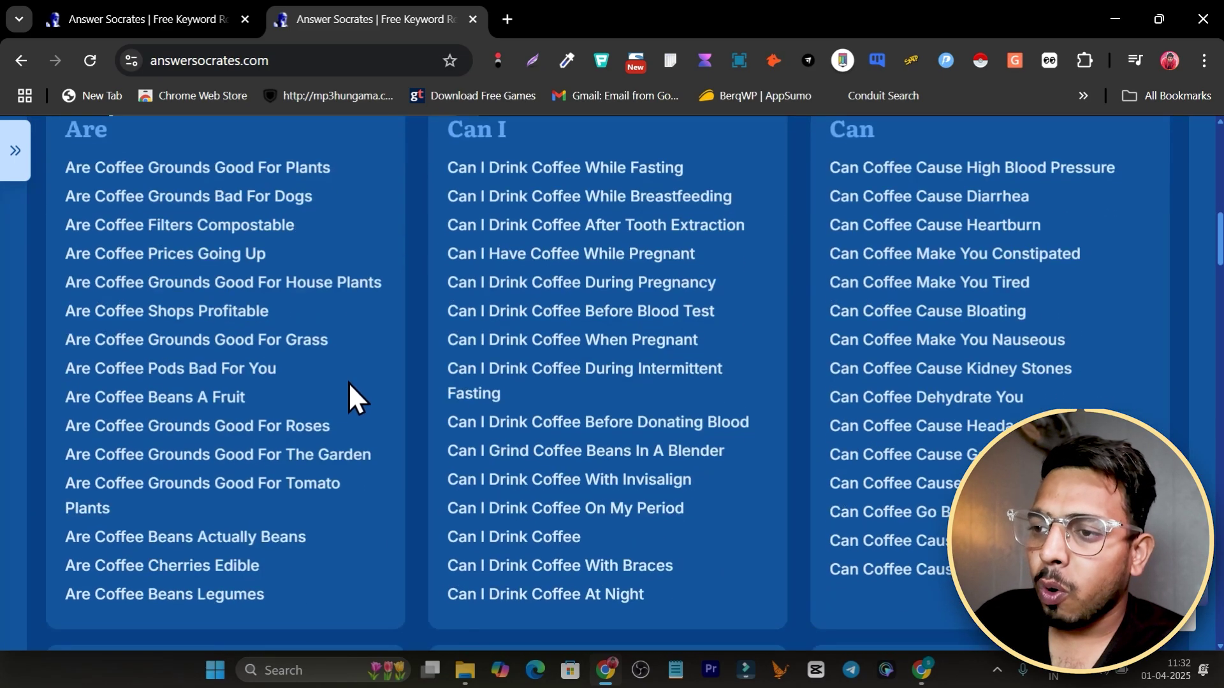
{"action": "scroll", "coordinate": [391, 423], "scroll_direction": "up", "scroll_amount": 6}
{"action": "scroll", "coordinate": [427, 440], "scroll_direction": "up", "scroll_amount": 6}
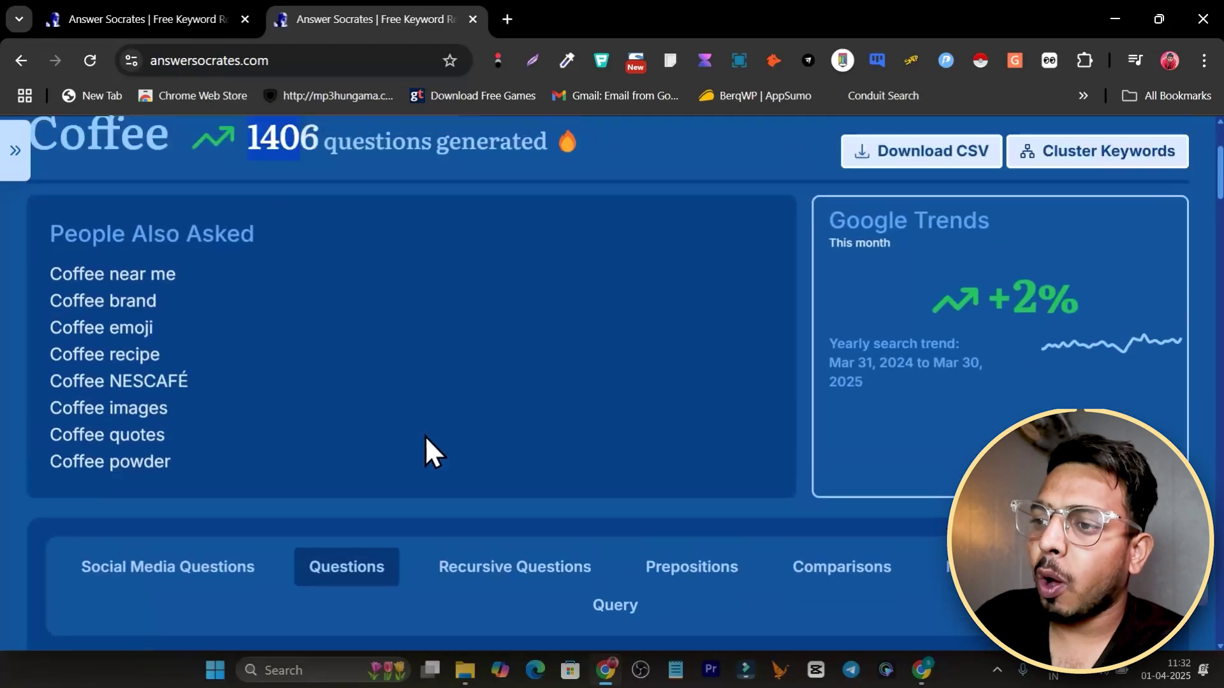
{"action": "scroll", "coordinate": [429, 450], "scroll_direction": "down", "scroll_amount": 5}
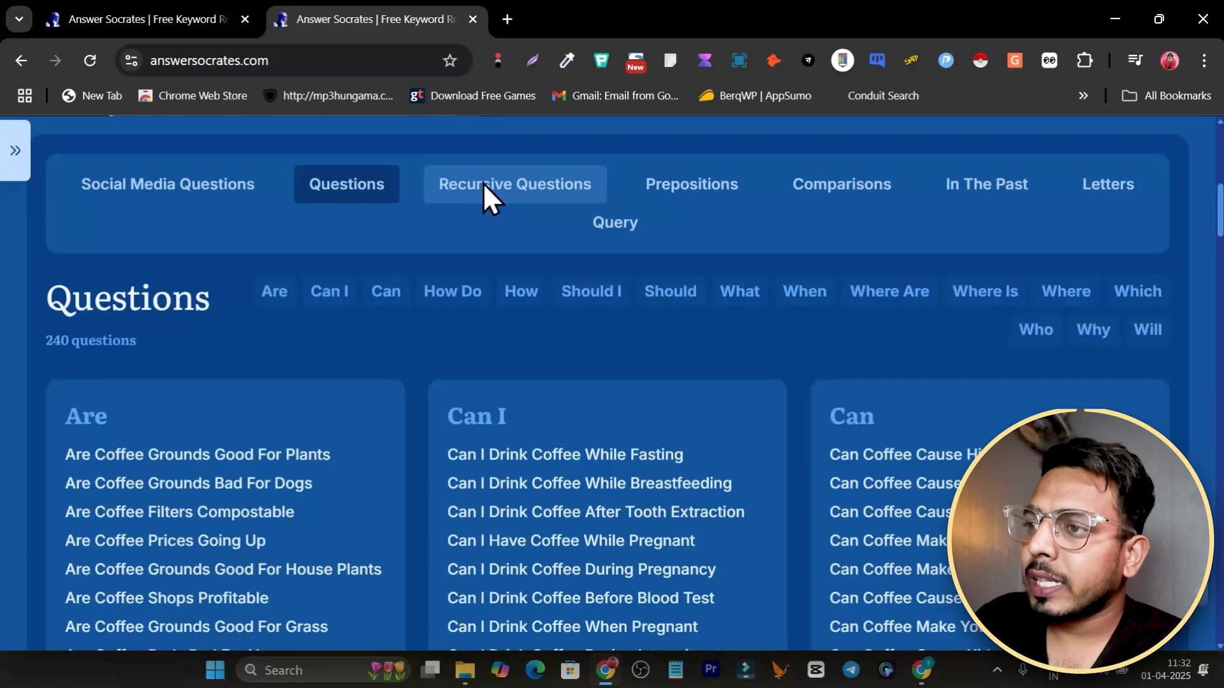
Look through the Prepositions, Comparisons and Letters keyword categories for Coffee.
{"action": "left_click", "coordinate": [701, 211]}
{"action": "left_click", "coordinate": [846, 205]}
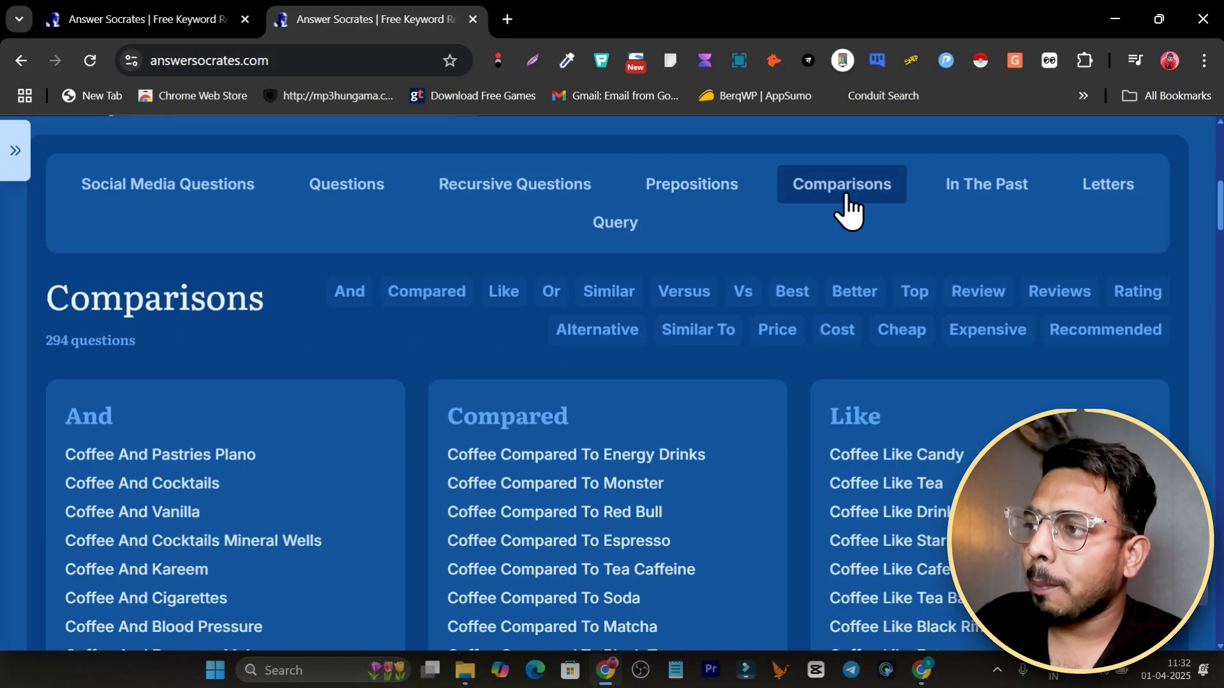
{"action": "left_click", "coordinate": [1119, 199]}
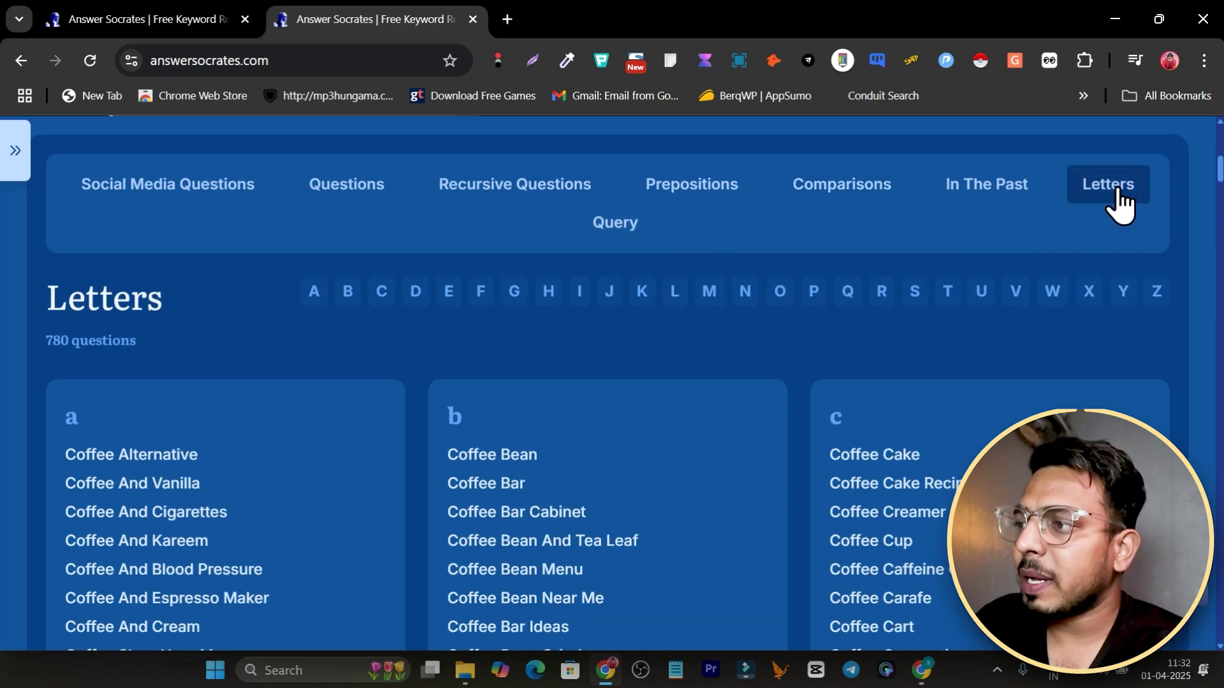
{"action": "scroll", "coordinate": [761, 382], "scroll_direction": "down", "scroll_amount": 5}
{"action": "scroll", "coordinate": [764, 421], "scroll_direction": "up", "scroll_amount": 15}
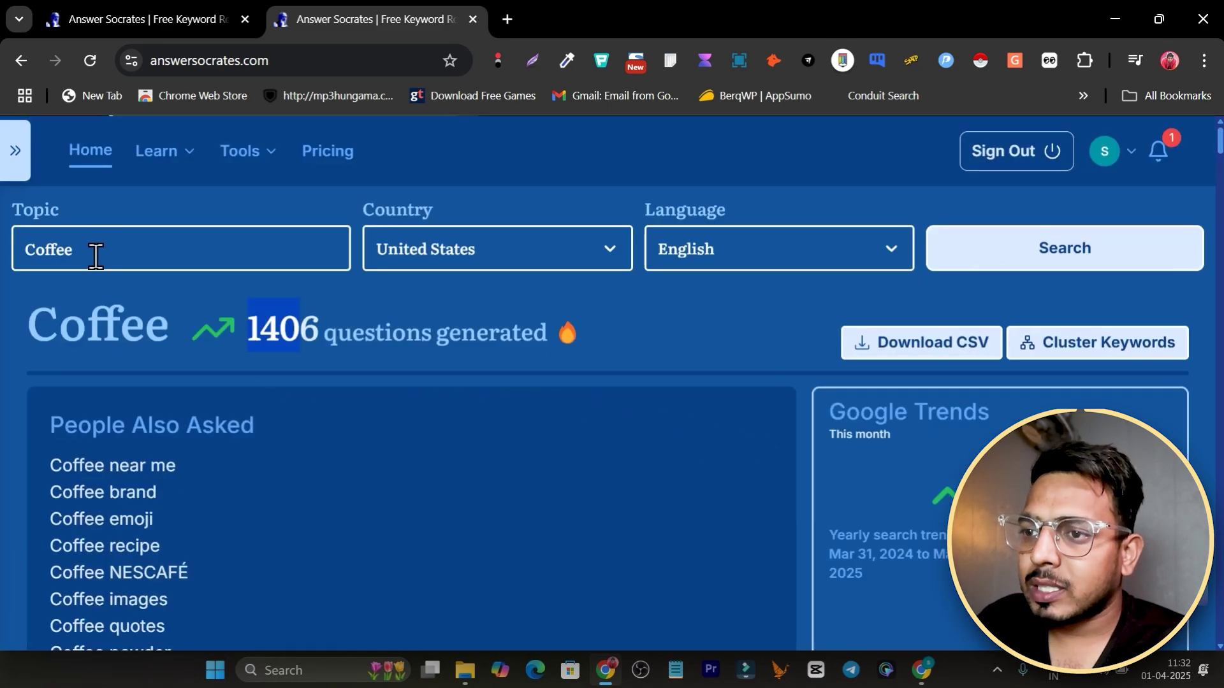
Copy the topic word Coffee and open the Keyword Clustering tool.
{"action": "left_click_drag", "start_coordinate": [96, 253], "coordinate": [31, 252]}
{"action": "key", "text": "ctrl+c"}
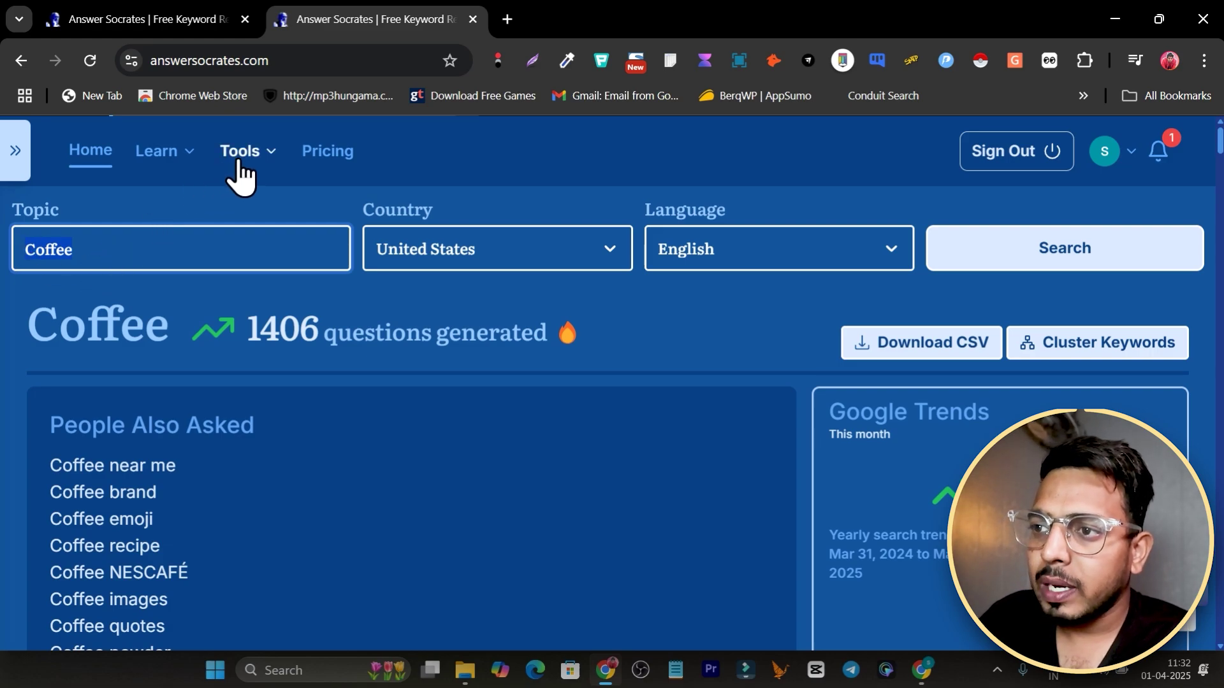
{"action": "left_click", "coordinate": [269, 153]}
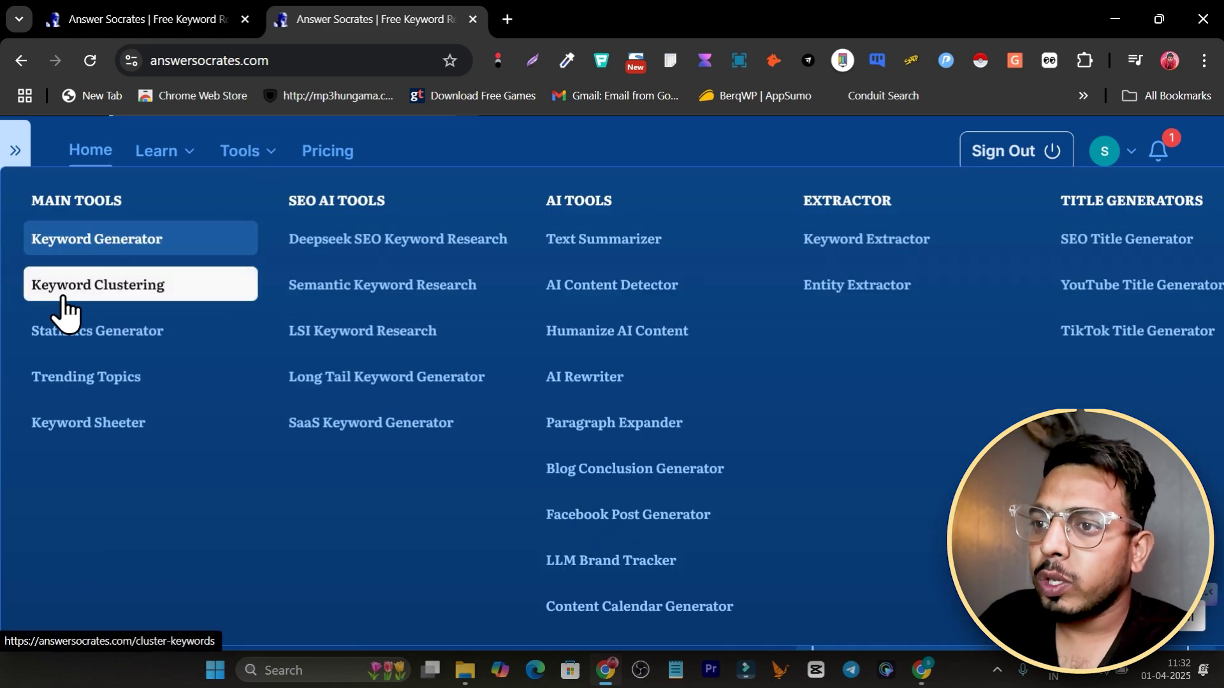
{"action": "left_click", "coordinate": [112, 289]}
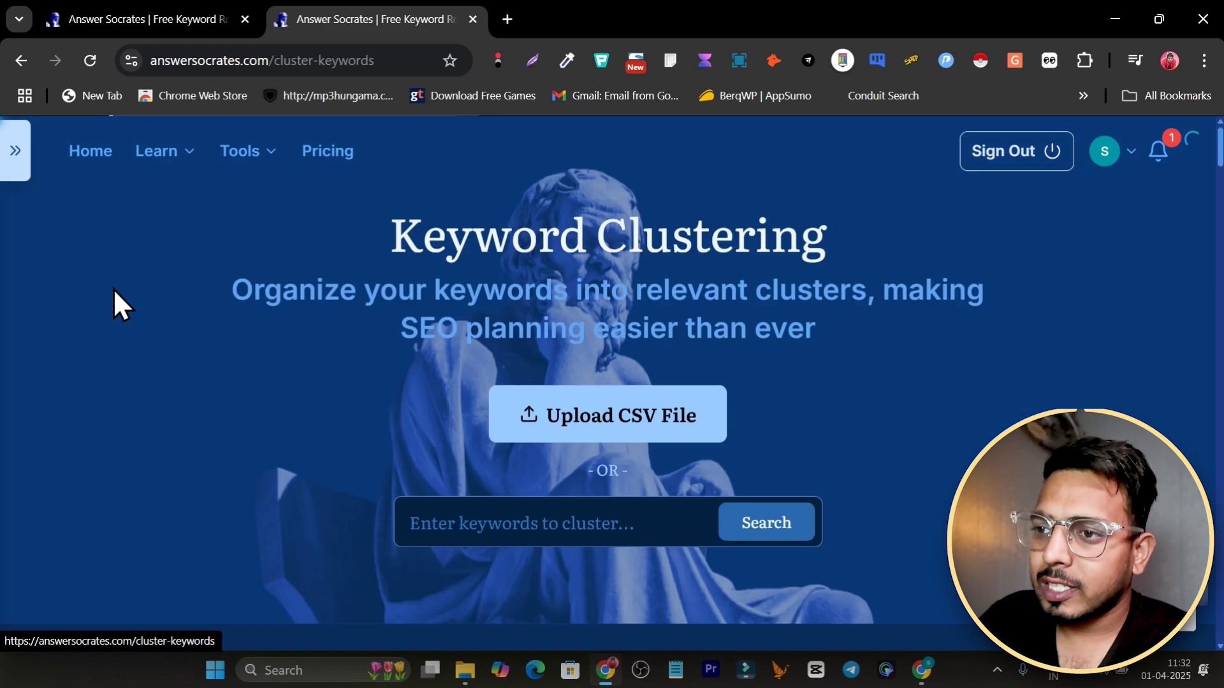
Enter Coffee as the keyword to cluster and submit the search.
{"action": "left_click", "coordinate": [546, 522]}
{"action": "key", "text": "ctrl+v"}
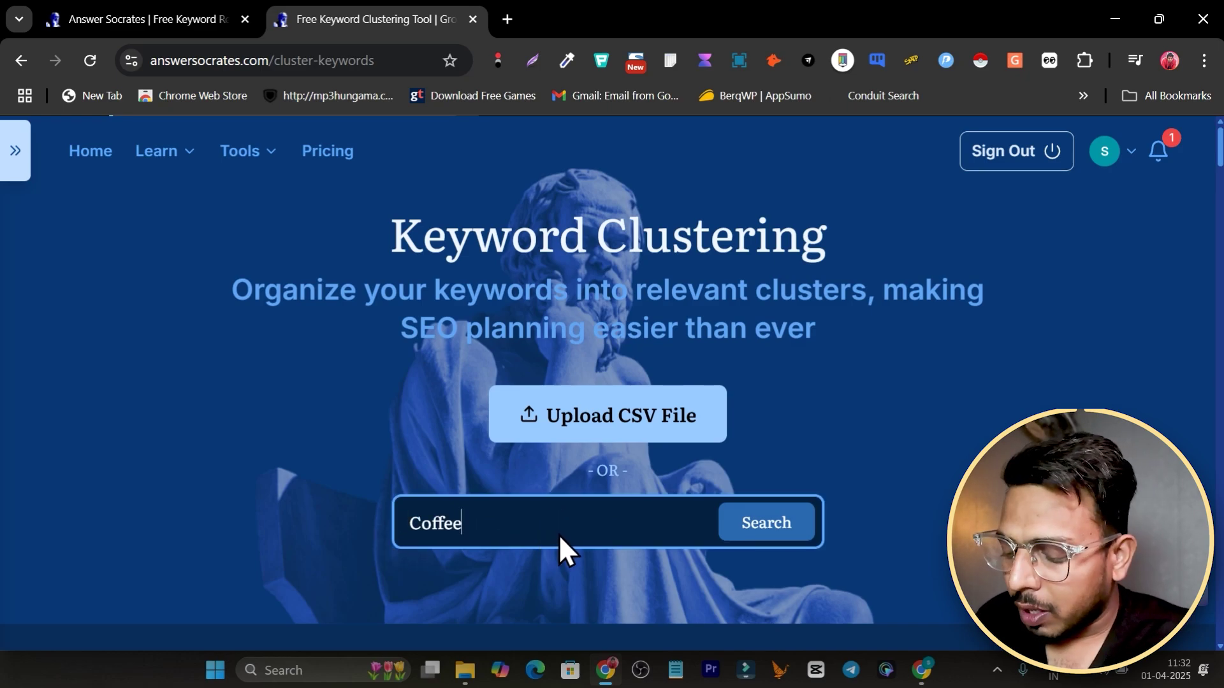
{"action": "type", "text": ","}
{"action": "key", "text": "BackSpace"}
{"action": "key", "text": "BackSpace"}
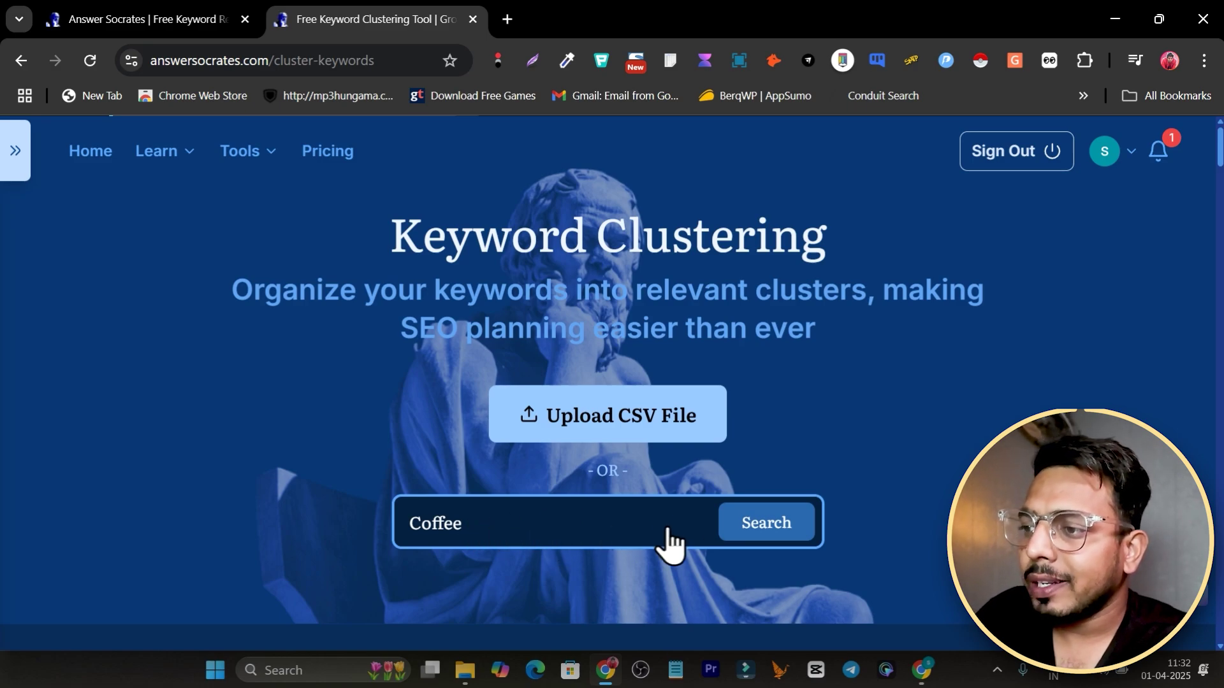
{"action": "left_click", "coordinate": [762, 533]}
Look over the question search page from its headline and topic form to the Frequently Asked Questions.
{"action": "scroll", "coordinate": [389, 477], "scroll_direction": "down", "scroll_amount": 9}
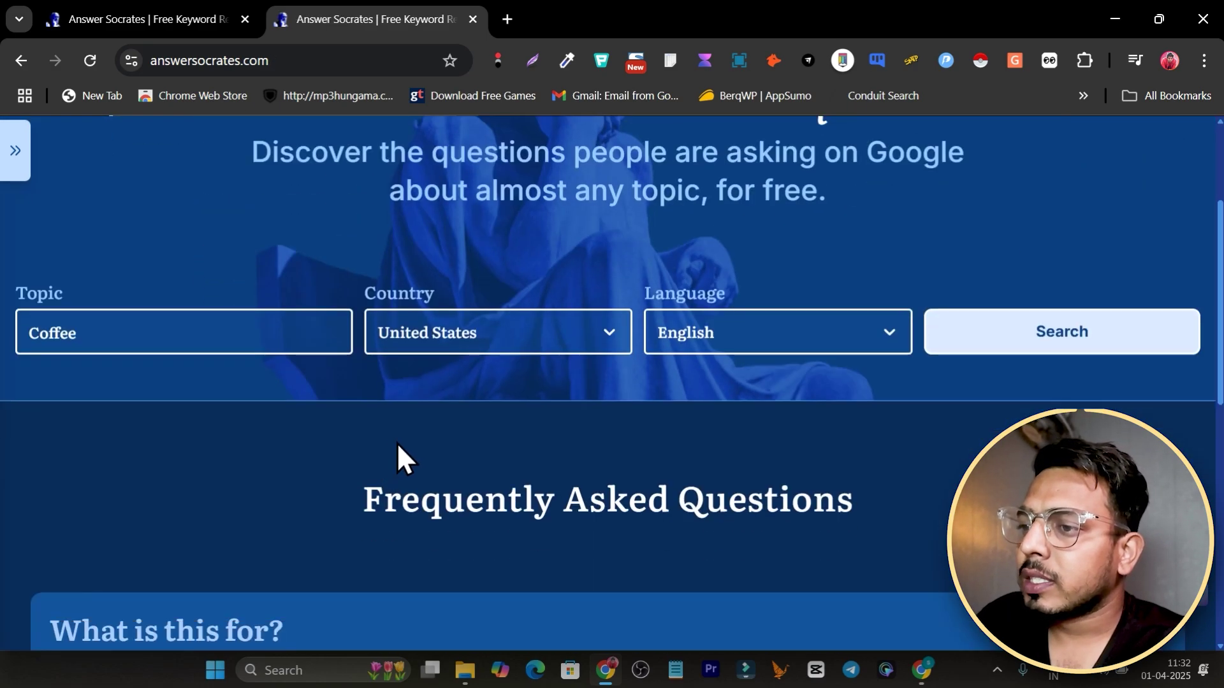
{"action": "scroll", "coordinate": [401, 442], "scroll_direction": "up", "scroll_amount": 7}
{"action": "scroll", "coordinate": [382, 448], "scroll_direction": "up", "scroll_amount": 1}
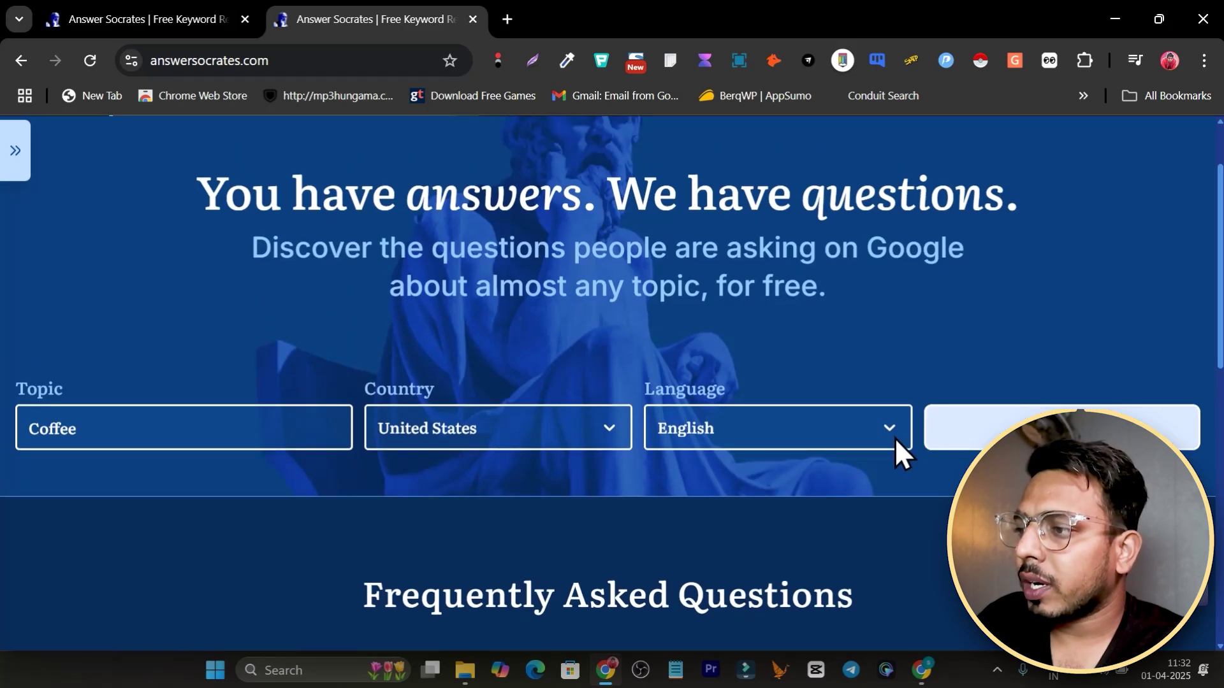
{"action": "scroll", "coordinate": [829, 447], "scroll_direction": "down", "scroll_amount": 7}
{"action": "scroll", "coordinate": [446, 408], "scroll_direction": "up", "scroll_amount": 7}
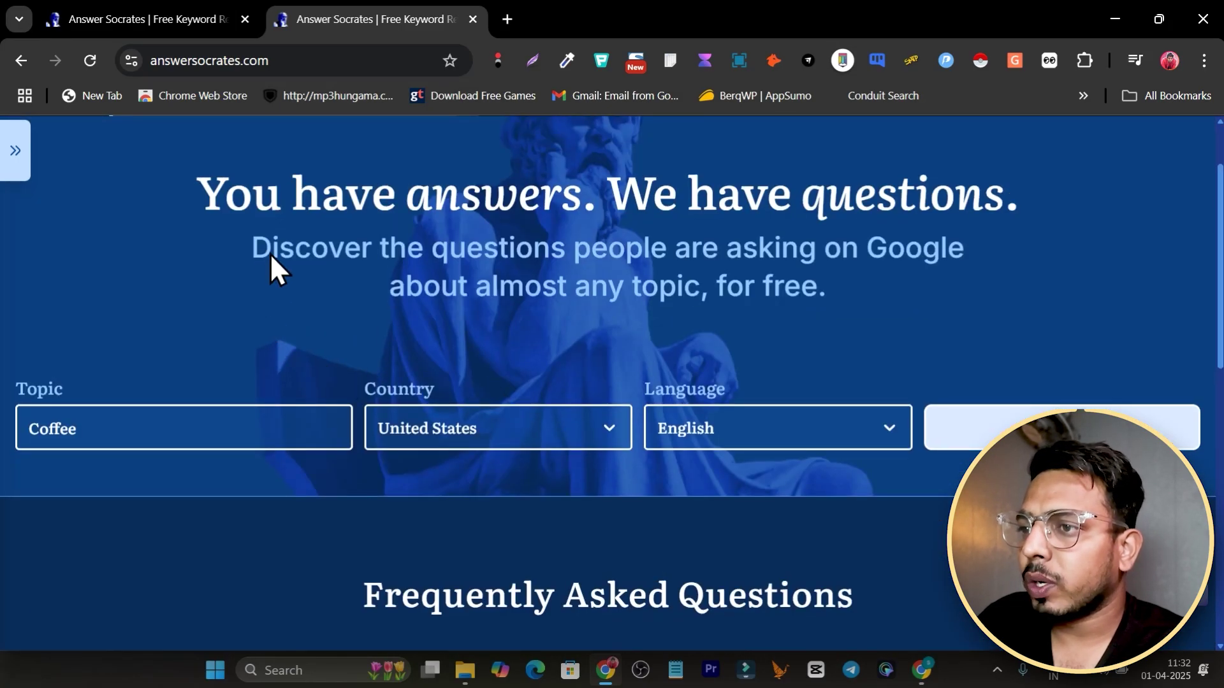
{"action": "scroll", "coordinate": [444, 418], "scroll_direction": "down", "scroll_amount": 4}
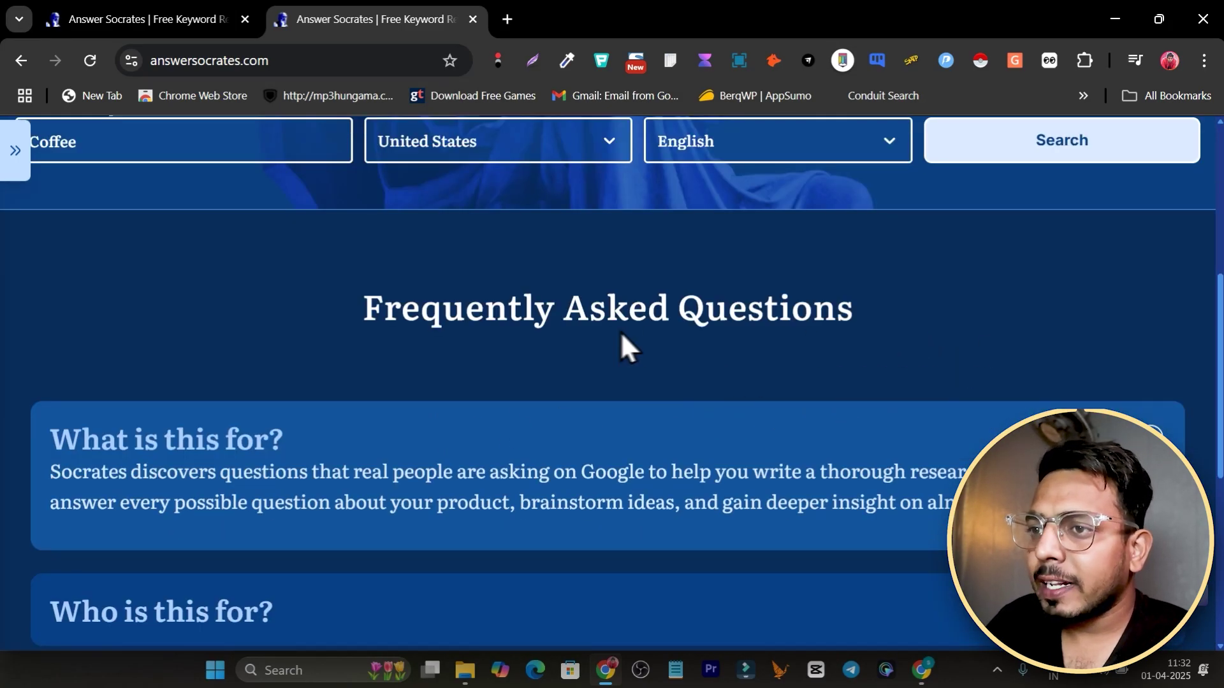
{"action": "scroll", "coordinate": [259, 329], "scroll_direction": "up", "scroll_amount": 2}
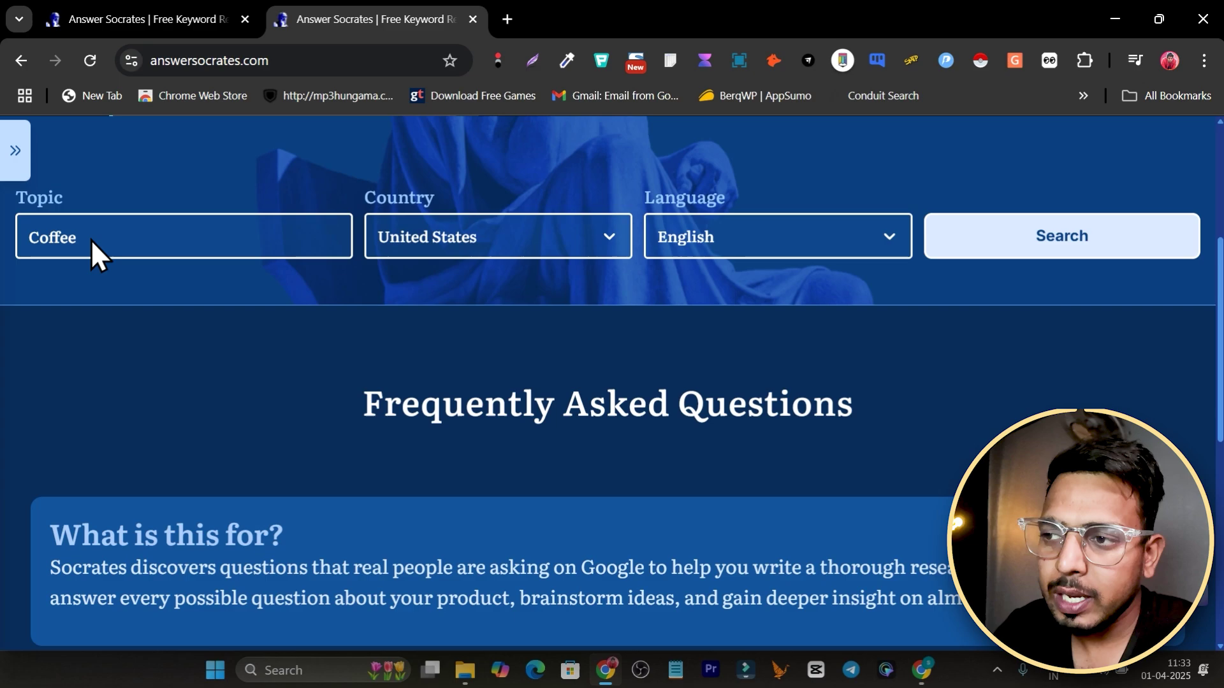
Run the Coffee topic search again and look through the resulting Questions lists.
{"action": "left_click", "coordinate": [1055, 251]}
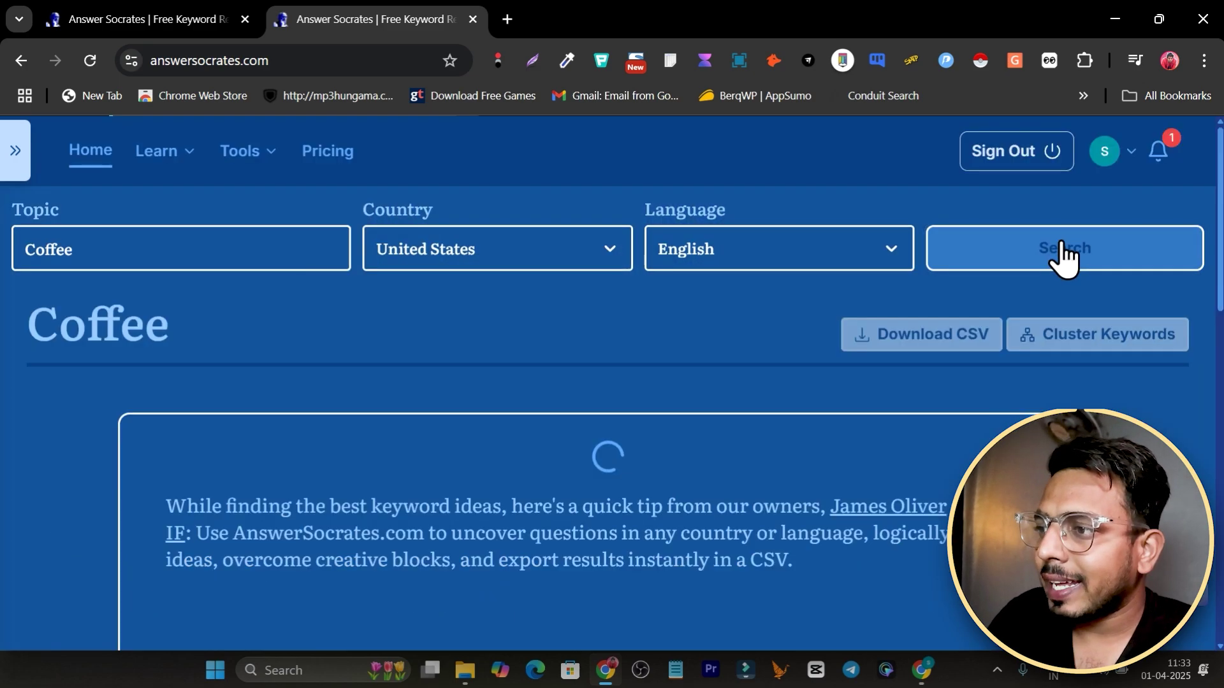
{"action": "scroll", "coordinate": [422, 280], "scroll_direction": "down", "scroll_amount": 4}
{"action": "scroll", "coordinate": [389, 316], "scroll_direction": "down", "scroll_amount": 12}
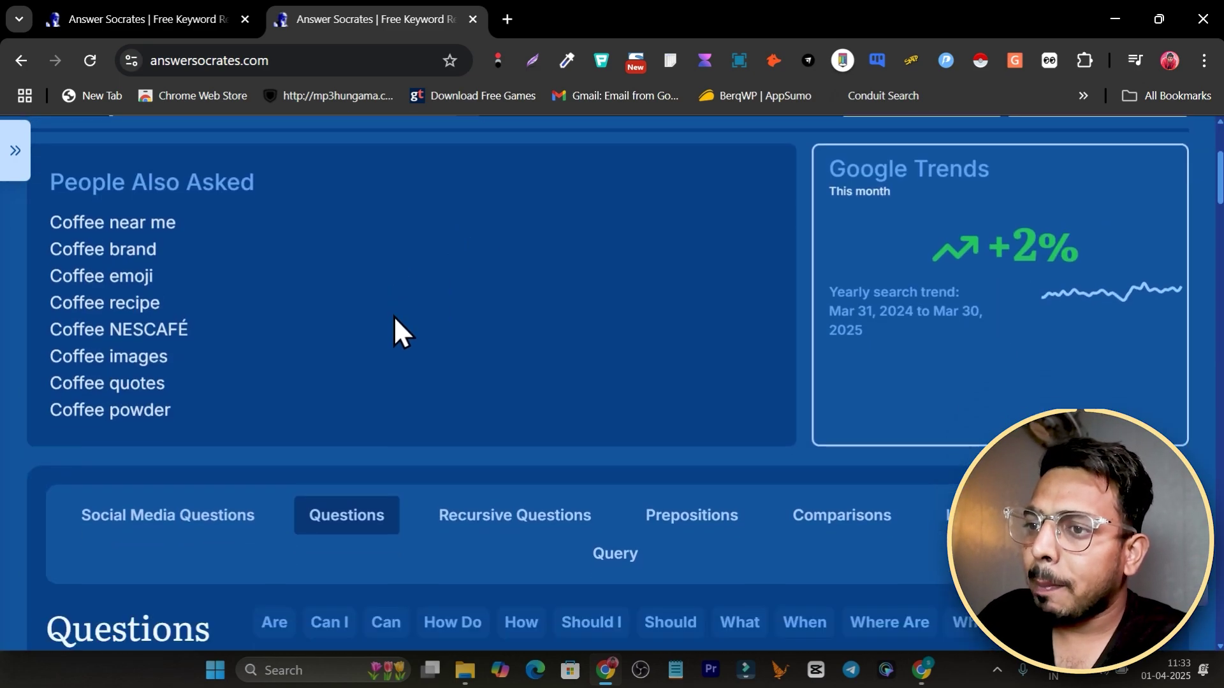
{"action": "scroll", "coordinate": [503, 361], "scroll_direction": "down", "scroll_amount": 3}
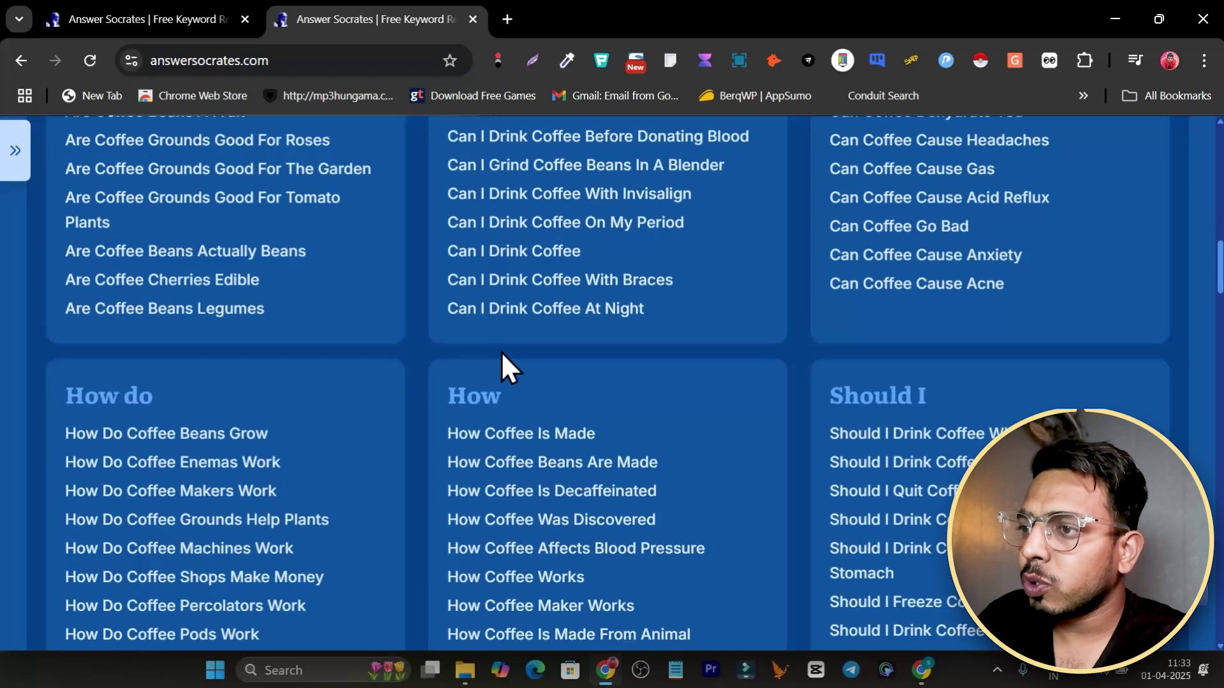
{"action": "scroll", "coordinate": [533, 364], "scroll_direction": "up", "scroll_amount": 7}
{"action": "scroll", "coordinate": [439, 338], "scroll_direction": "down", "scroll_amount": 4}
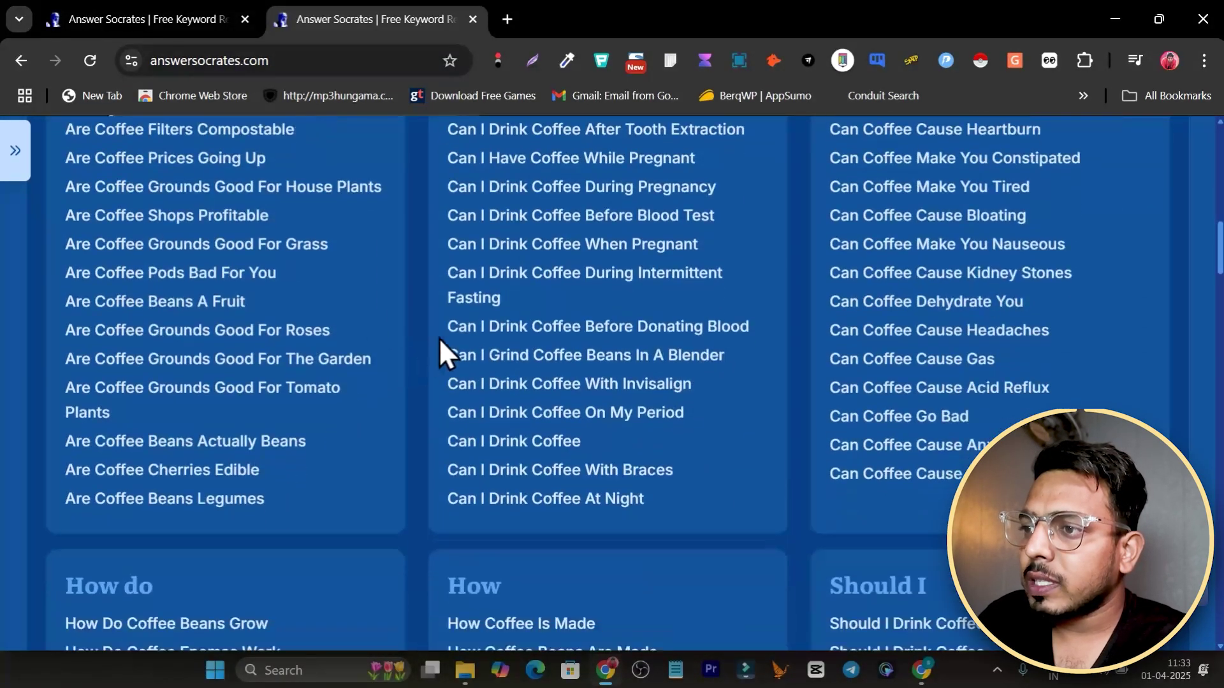
Examine the People Also Asked entries for Coffee, highlight the whole list, and compare it with the Questions columns.
{"action": "scroll", "coordinate": [485, 317], "scroll_direction": "up", "scroll_amount": 4}
{"action": "scroll", "coordinate": [461, 338], "scroll_direction": "up", "scroll_amount": 4}
{"action": "scroll", "coordinate": [235, 312], "scroll_direction": "up", "scroll_amount": 3}
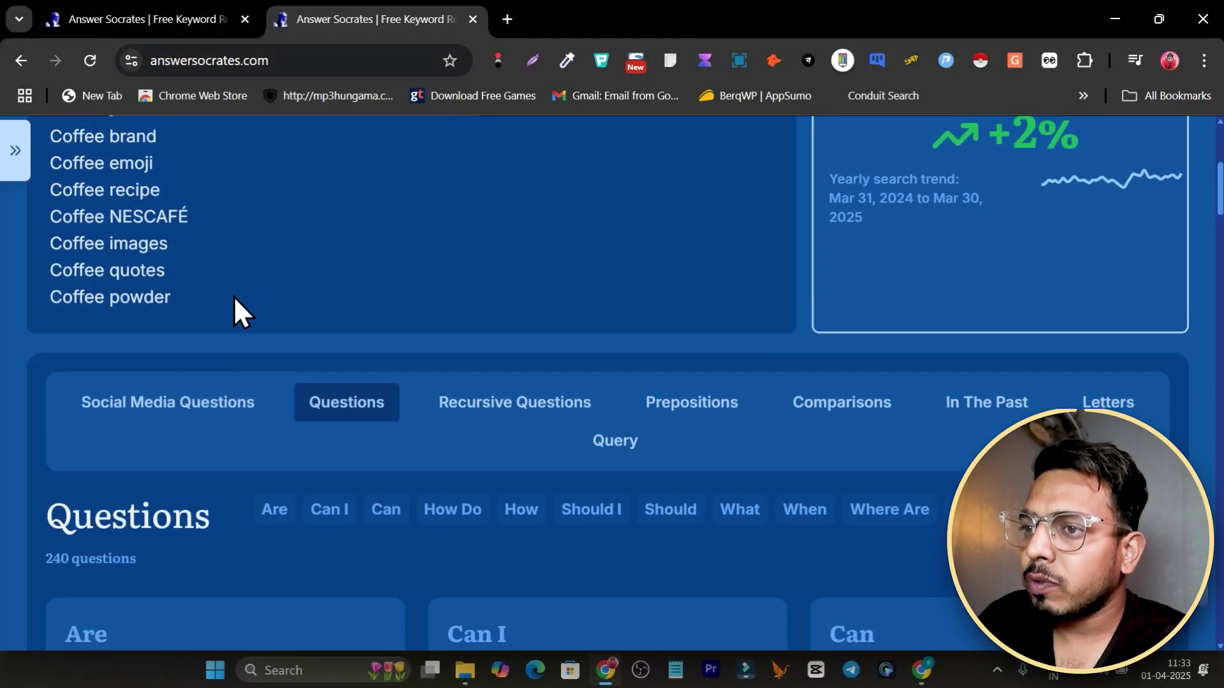
{"action": "scroll", "coordinate": [278, 362], "scroll_direction": "down", "scroll_amount": 3}
{"action": "scroll", "coordinate": [278, 362], "scroll_direction": "up", "scroll_amount": 3}
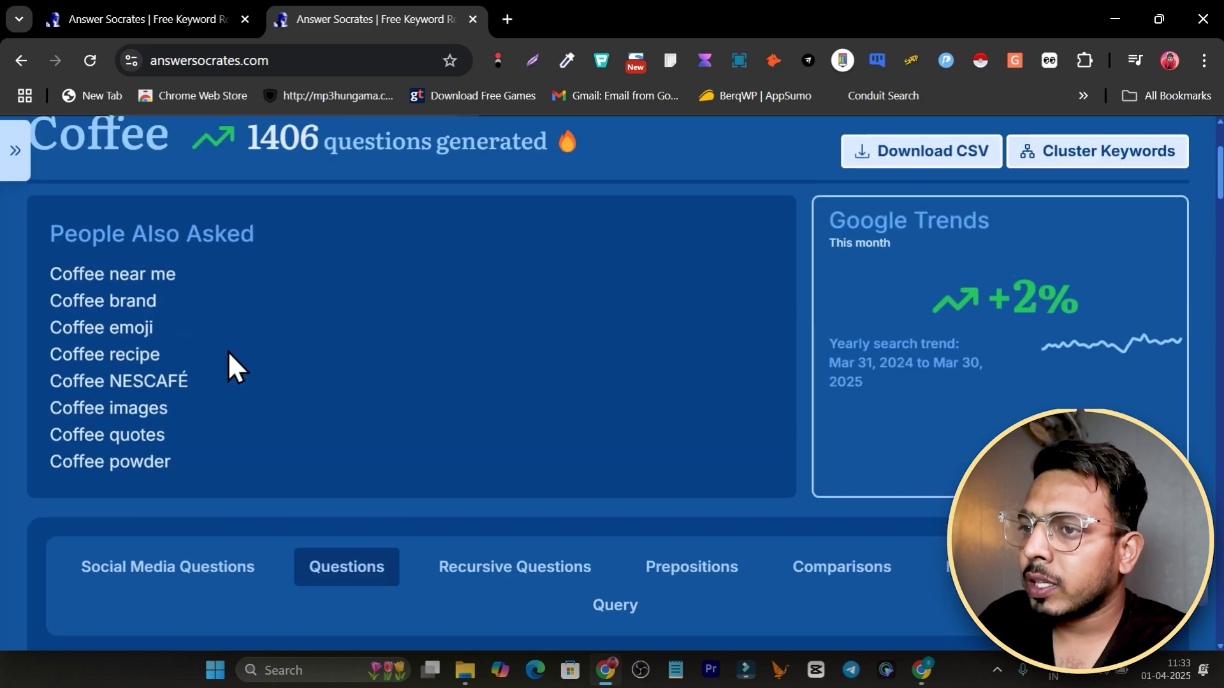
{"action": "left_click_drag", "start_coordinate": [136, 435], "coordinate": [37, 271]}
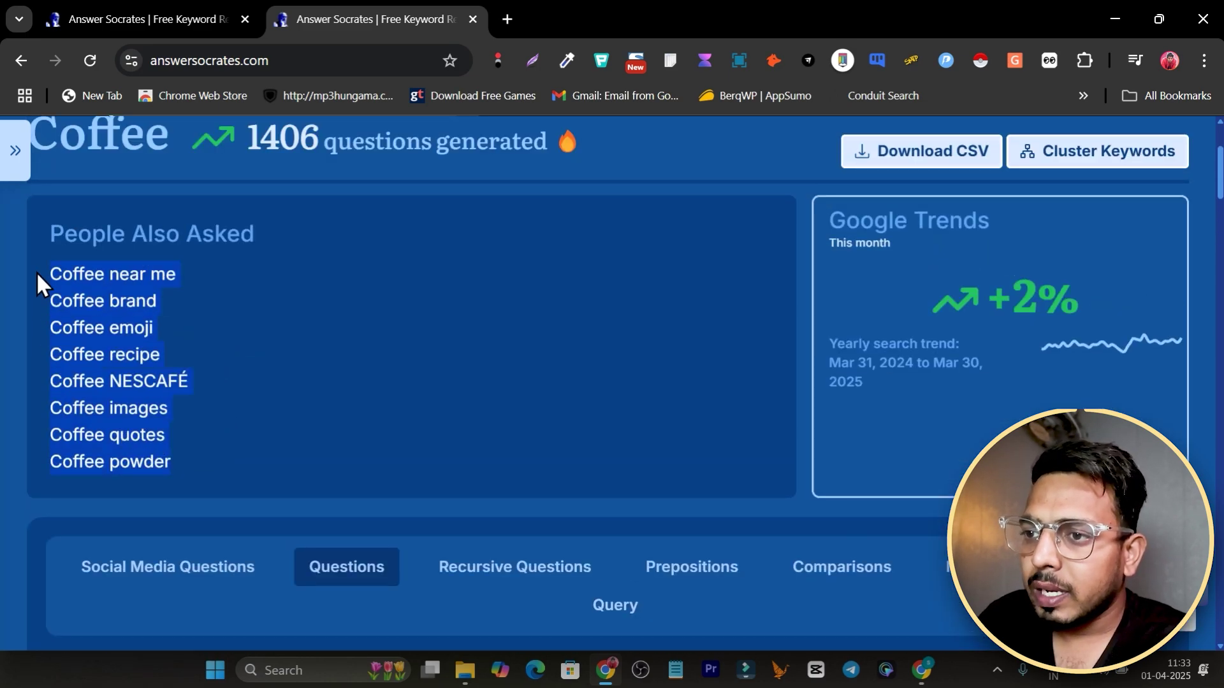
{"action": "scroll", "coordinate": [998, 376], "scroll_direction": "down", "scroll_amount": 8}
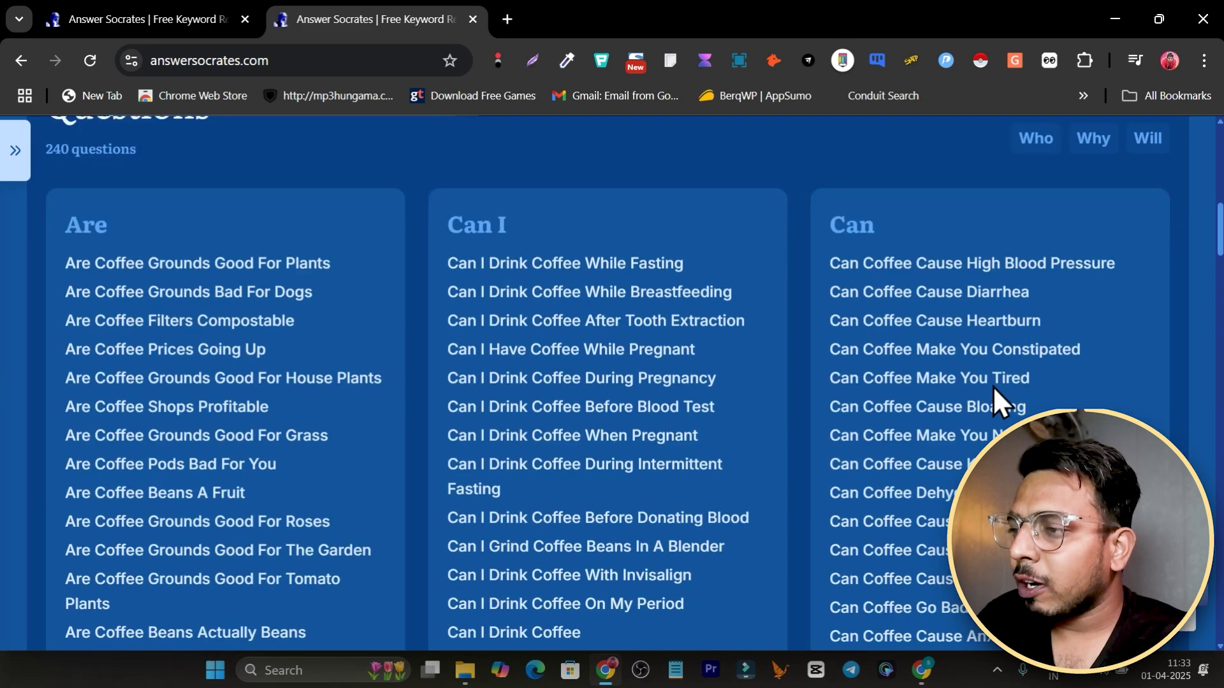
Start clustering the Coffee keywords from the results and approve the required credits.
{"action": "scroll", "coordinate": [993, 398], "scroll_direction": "up", "scroll_amount": 11}
{"action": "left_click", "coordinate": [757, 312]}
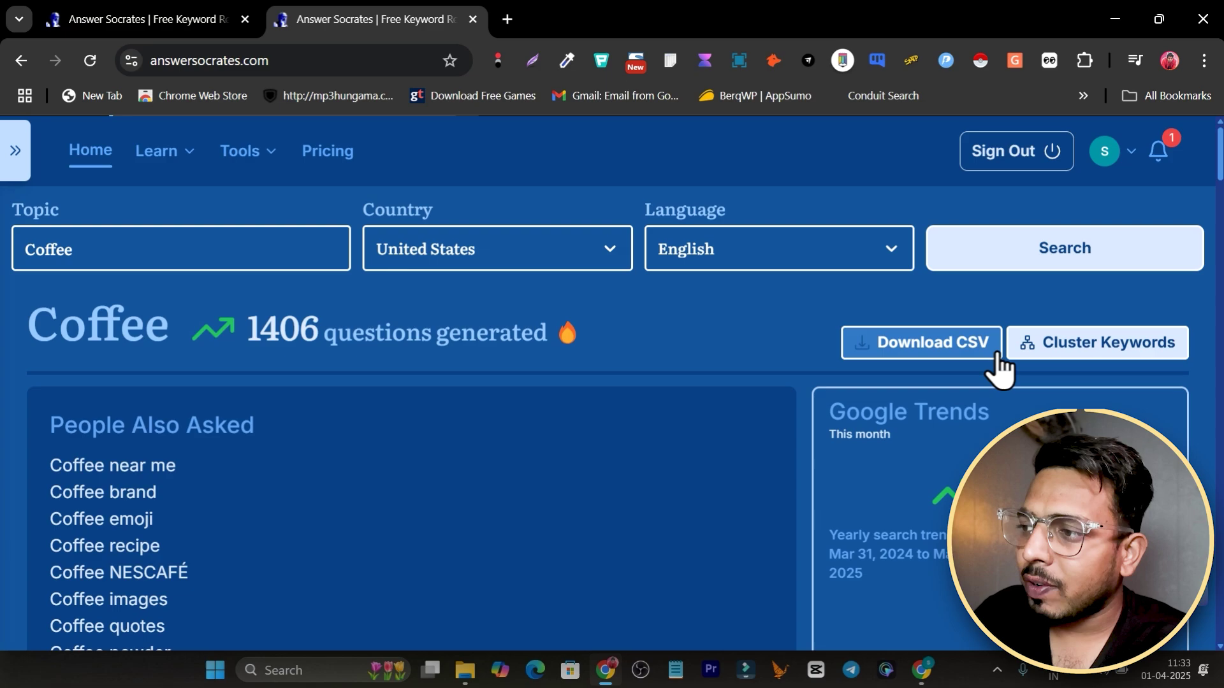
{"action": "left_click", "coordinate": [1101, 347]}
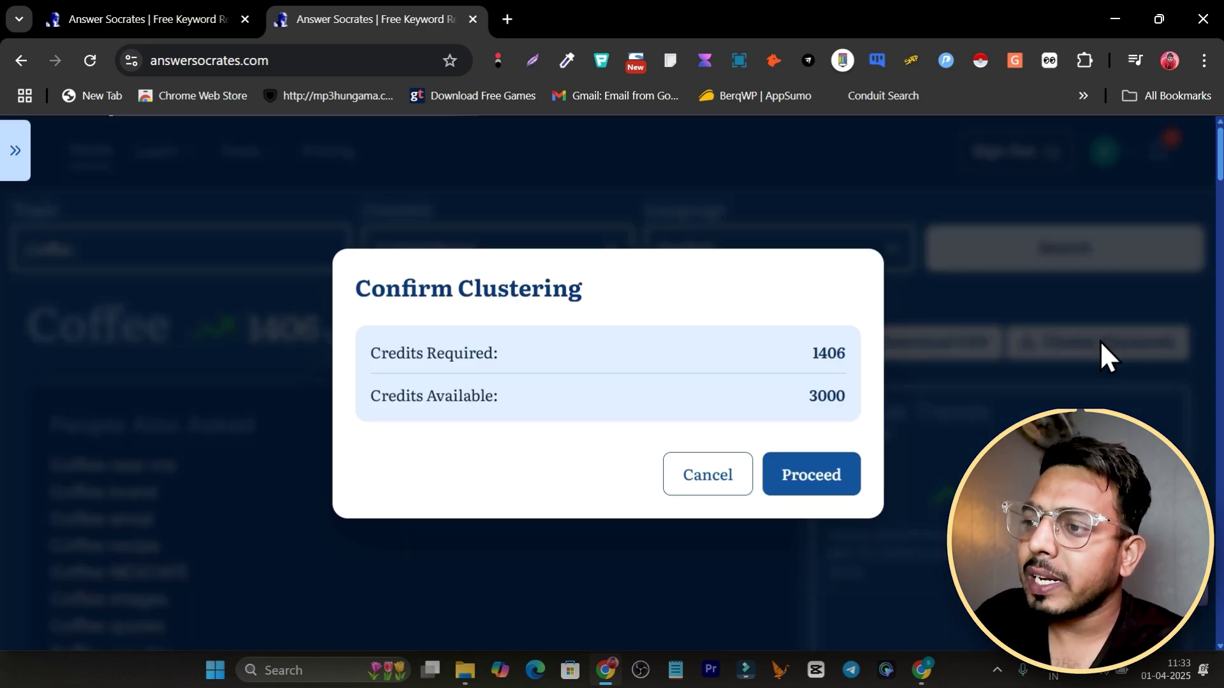
{"action": "left_click", "coordinate": [805, 473]}
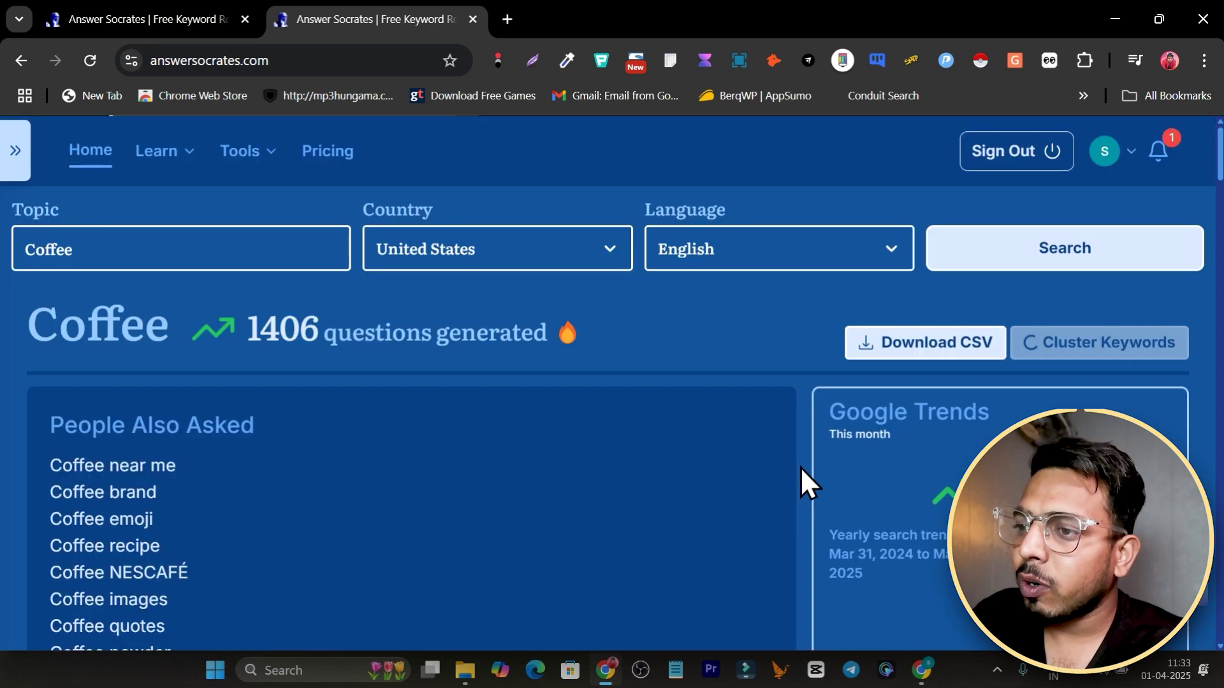
Open the Coffee clustering results and examine the Clustering Metrics, highlighting the number of topics and the clustered percentage.
{"action": "scroll", "coordinate": [768, 355], "scroll_direction": "down", "scroll_amount": 2}
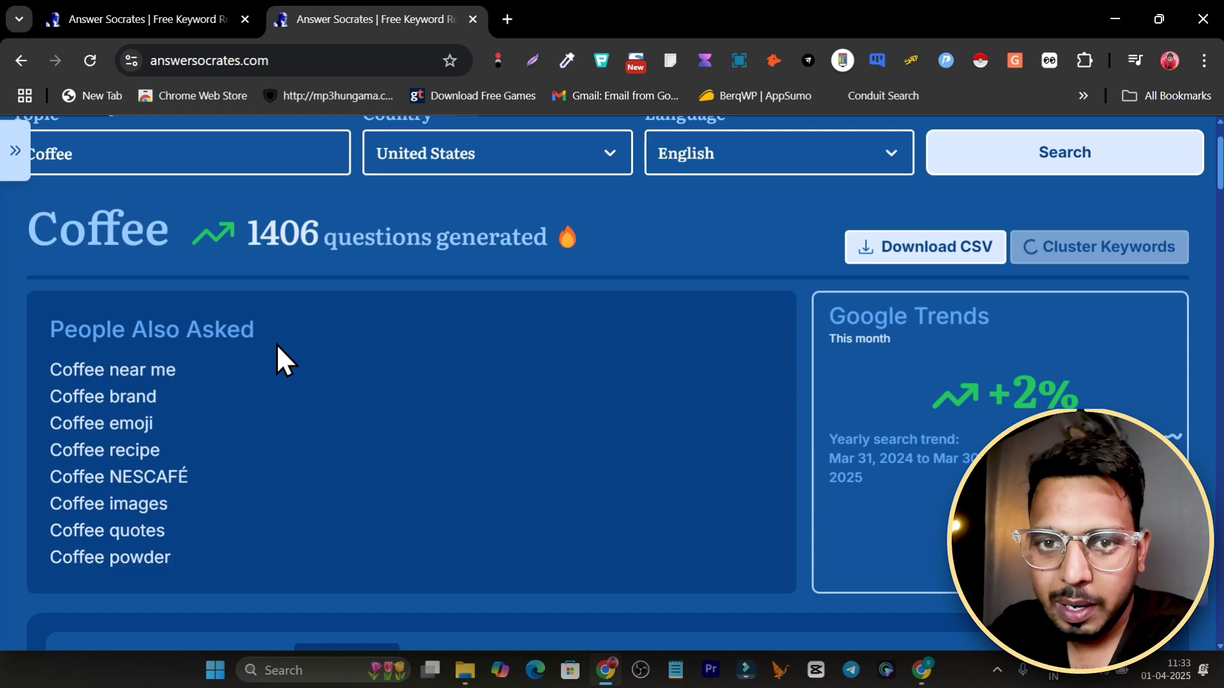
{"action": "left_click", "coordinate": [1089, 264]}
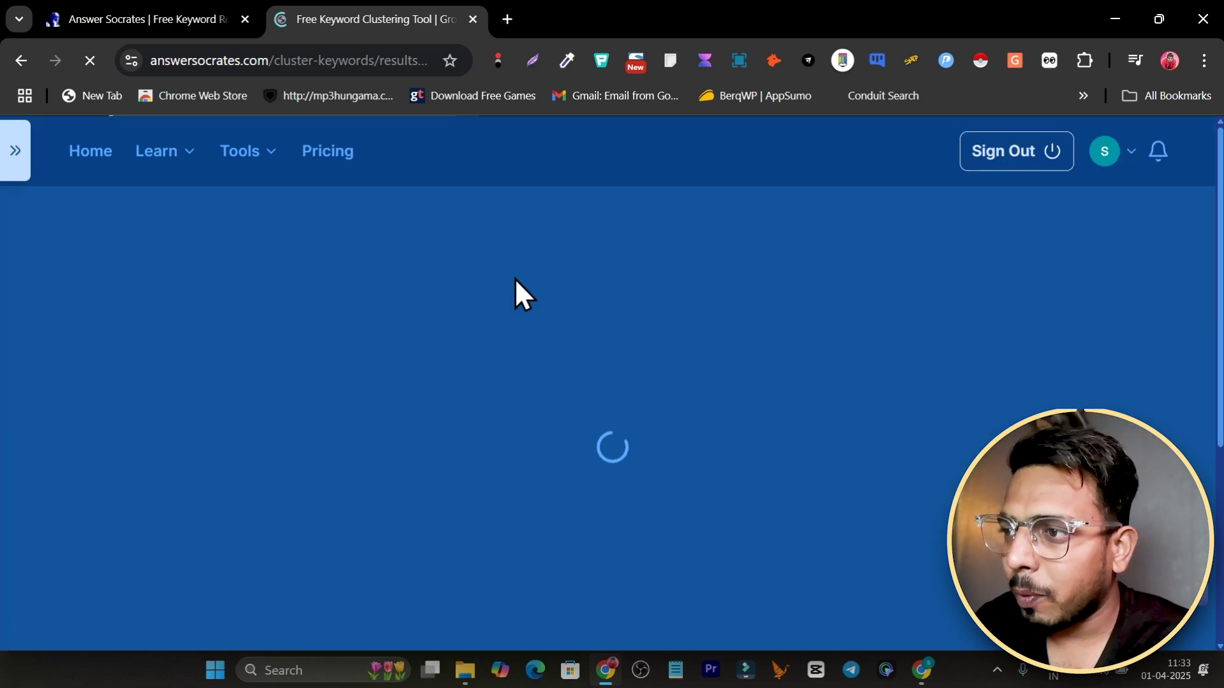
{"action": "scroll", "coordinate": [379, 338], "scroll_direction": "down", "scroll_amount": 3}
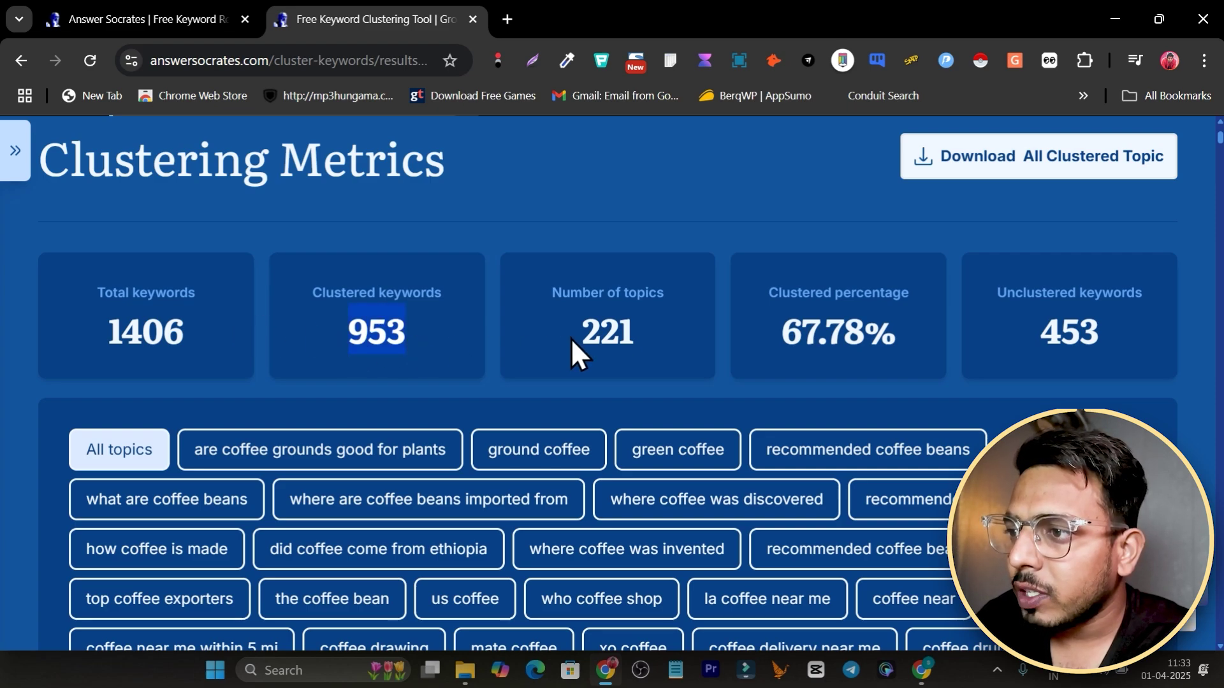
{"action": "left_click_drag", "start_coordinate": [626, 341], "coordinate": [645, 340]}
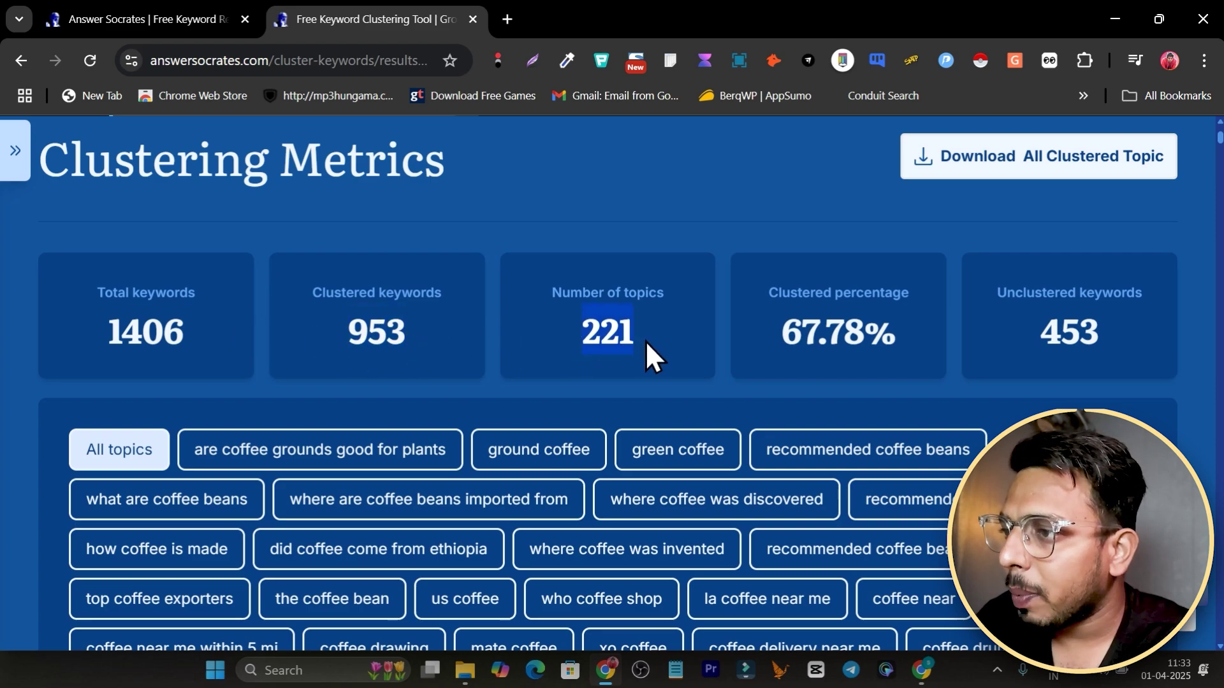
{"action": "left_click", "coordinate": [822, 342]}
{"action": "left_click_drag", "start_coordinate": [822, 342], "coordinate": [881, 344]}
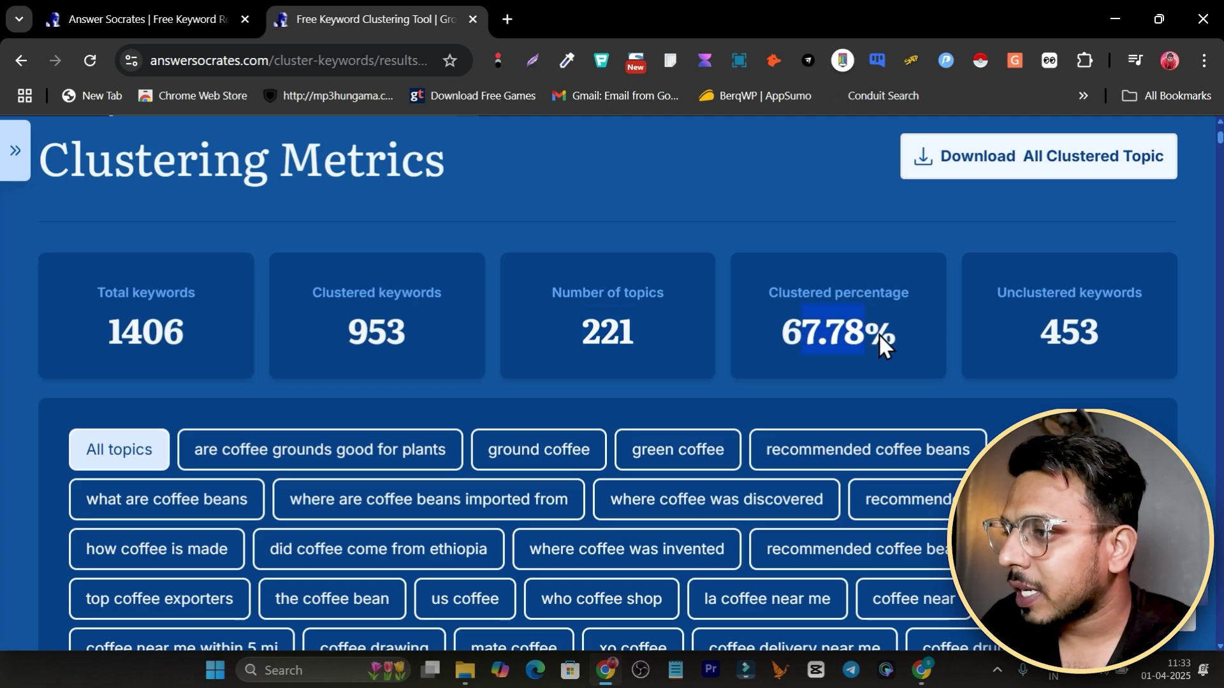
Look through the Coffee topic list and the clustered keyword cards, highlighting the title "are coffee grounds good for plants".
{"action": "scroll", "coordinate": [561, 324], "scroll_direction": "down", "scroll_amount": 20}
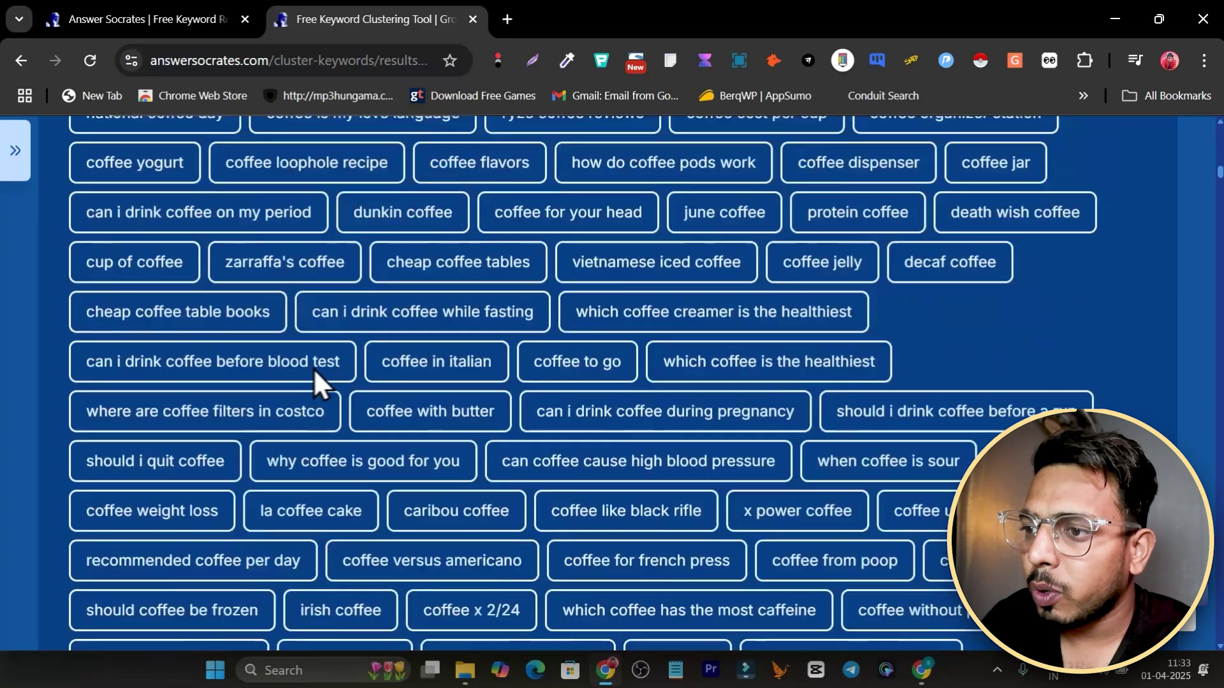
{"action": "scroll", "coordinate": [638, 379], "scroll_direction": "down", "scroll_amount": 6}
{"action": "scroll", "coordinate": [710, 391], "scroll_direction": "up", "scroll_amount": 8}
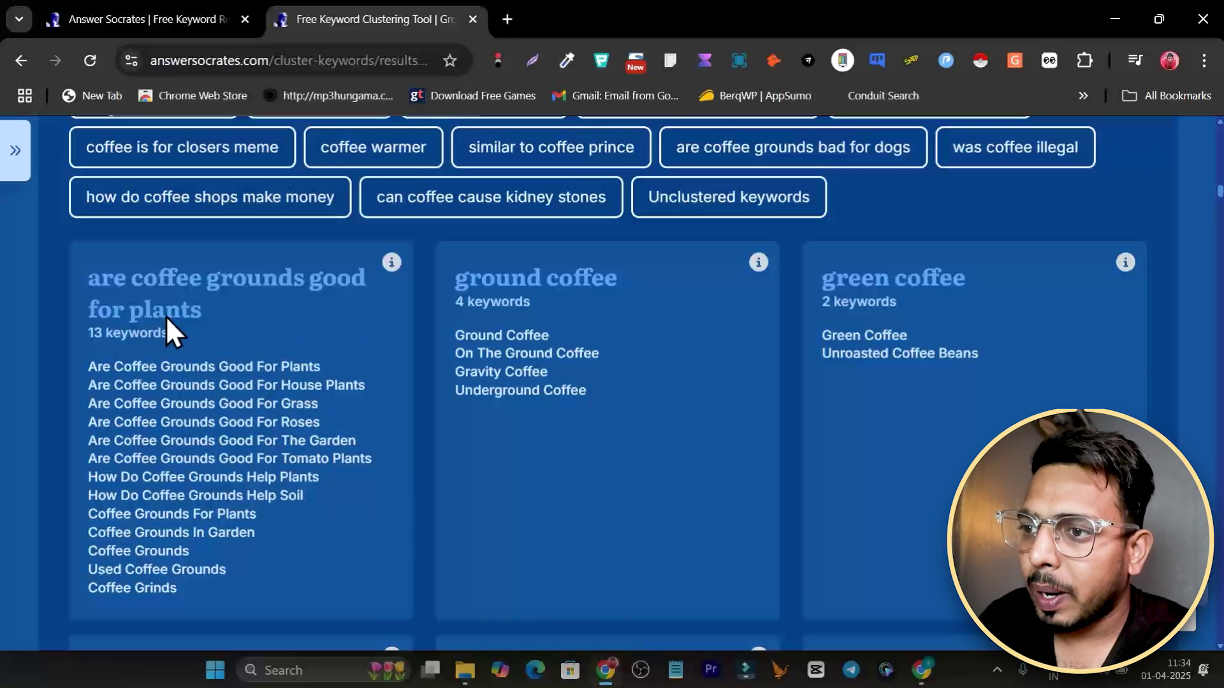
{"action": "left_click_drag", "start_coordinate": [216, 317], "coordinate": [93, 271]}
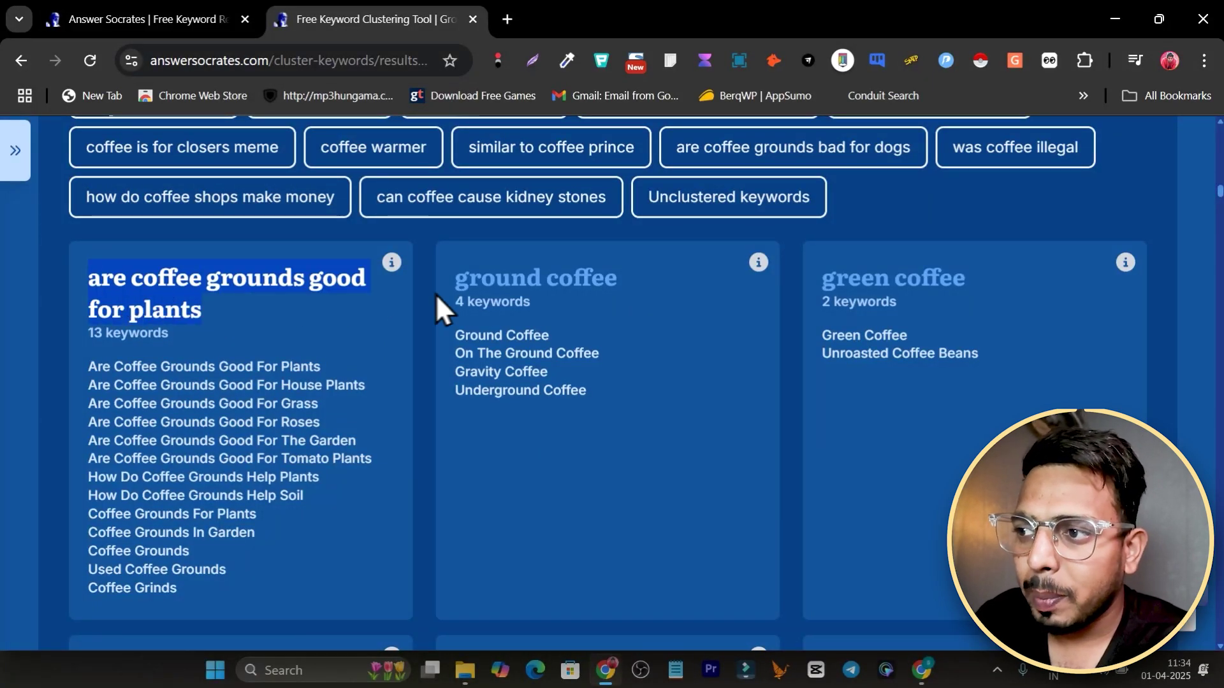
{"action": "scroll", "coordinate": [962, 288], "scroll_direction": "down", "scroll_amount": 6}
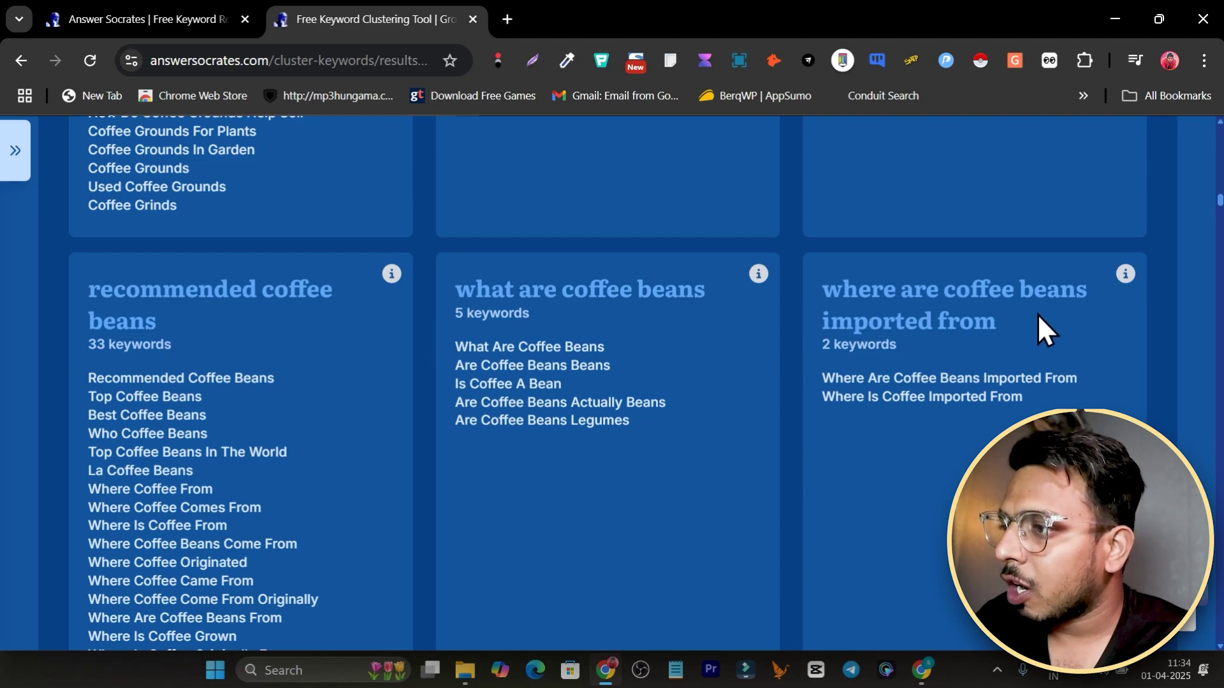
{"action": "scroll", "coordinate": [714, 368], "scroll_direction": "down", "scroll_amount": 15}
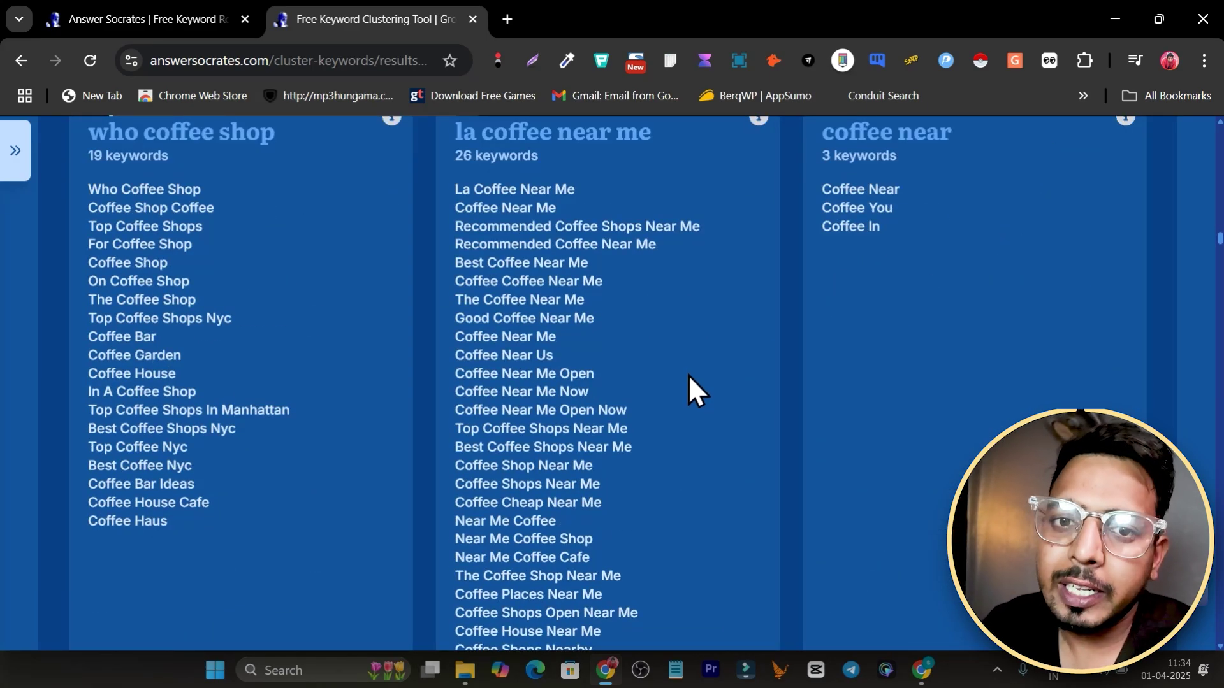
{"action": "scroll", "coordinate": [688, 373], "scroll_direction": "up", "scroll_amount": 12}
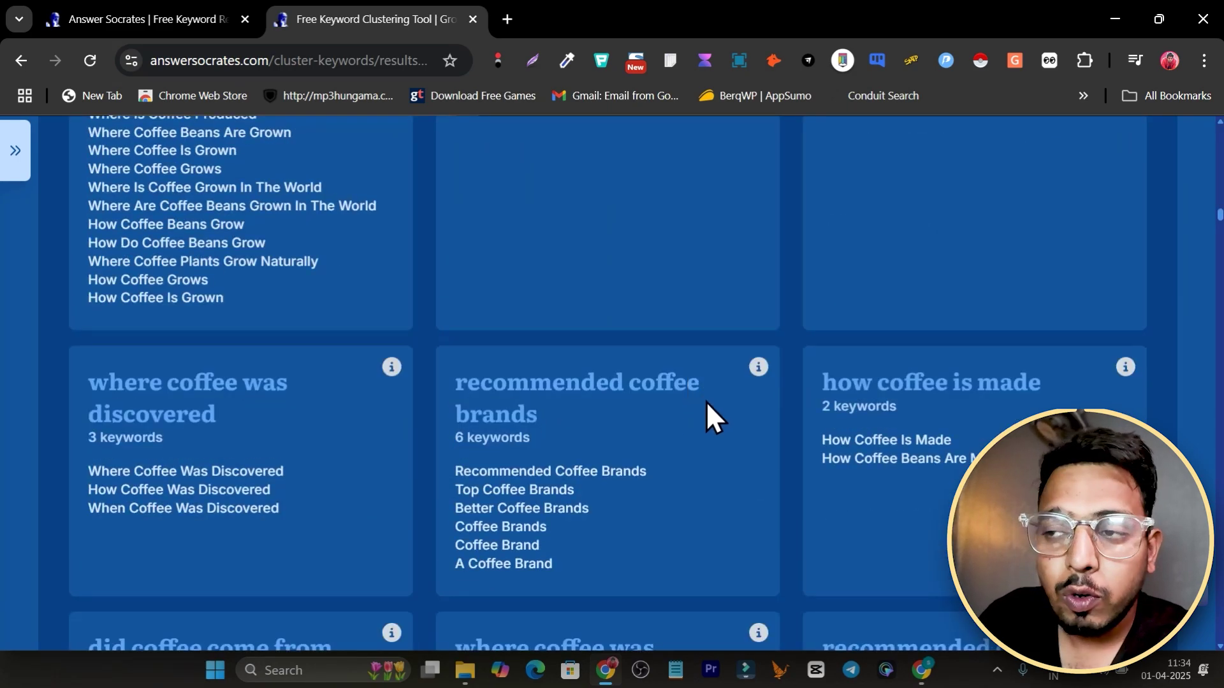
{"action": "scroll", "coordinate": [701, 407], "scroll_direction": "up", "scroll_amount": 10}
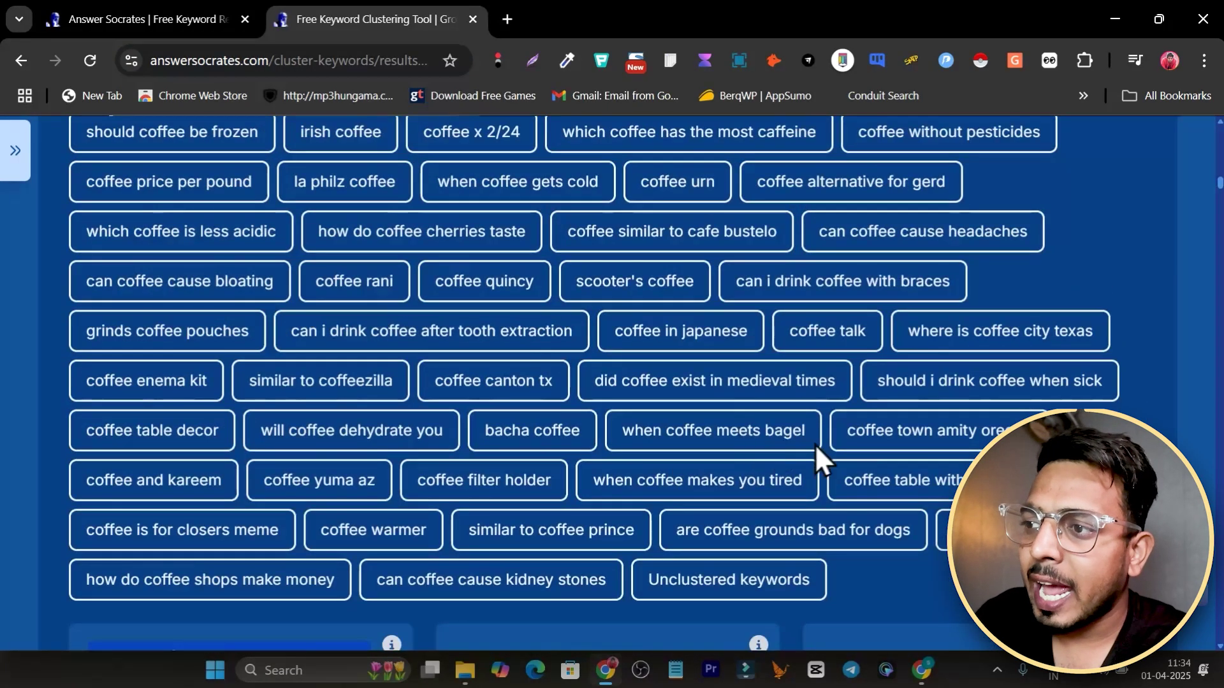
{"action": "scroll", "coordinate": [523, 421], "scroll_direction": "up", "scroll_amount": 14}
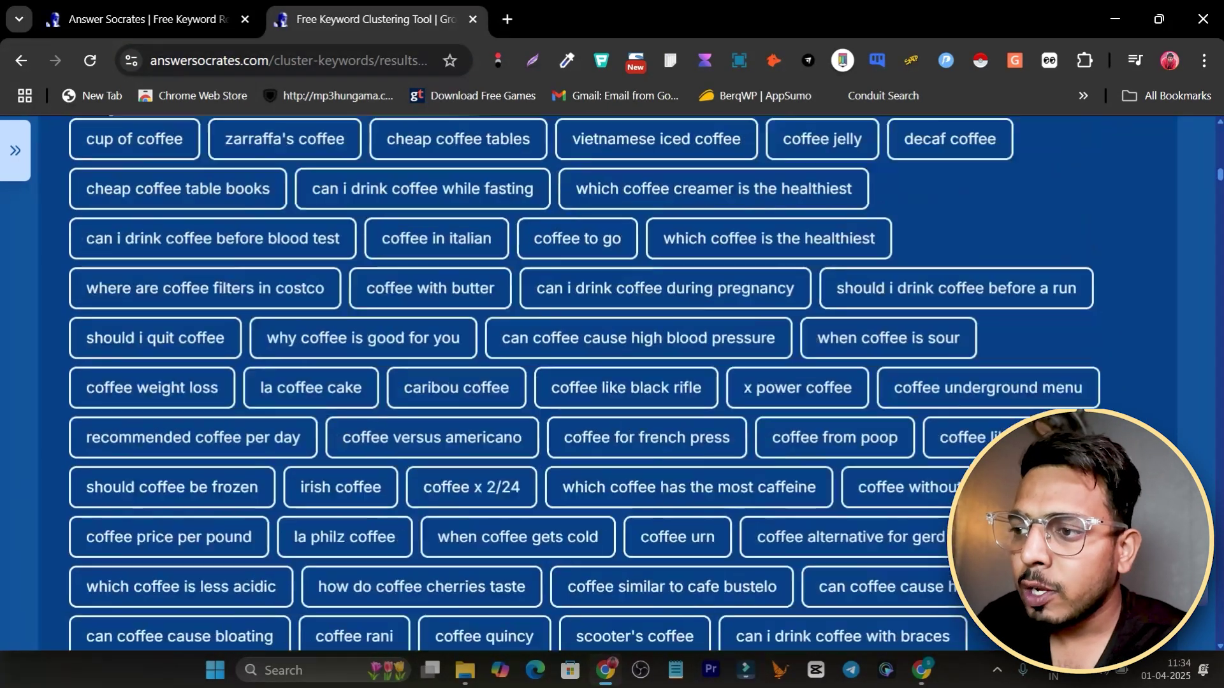
{"action": "scroll", "coordinate": [233, 253], "scroll_direction": "up", "scroll_amount": 15}
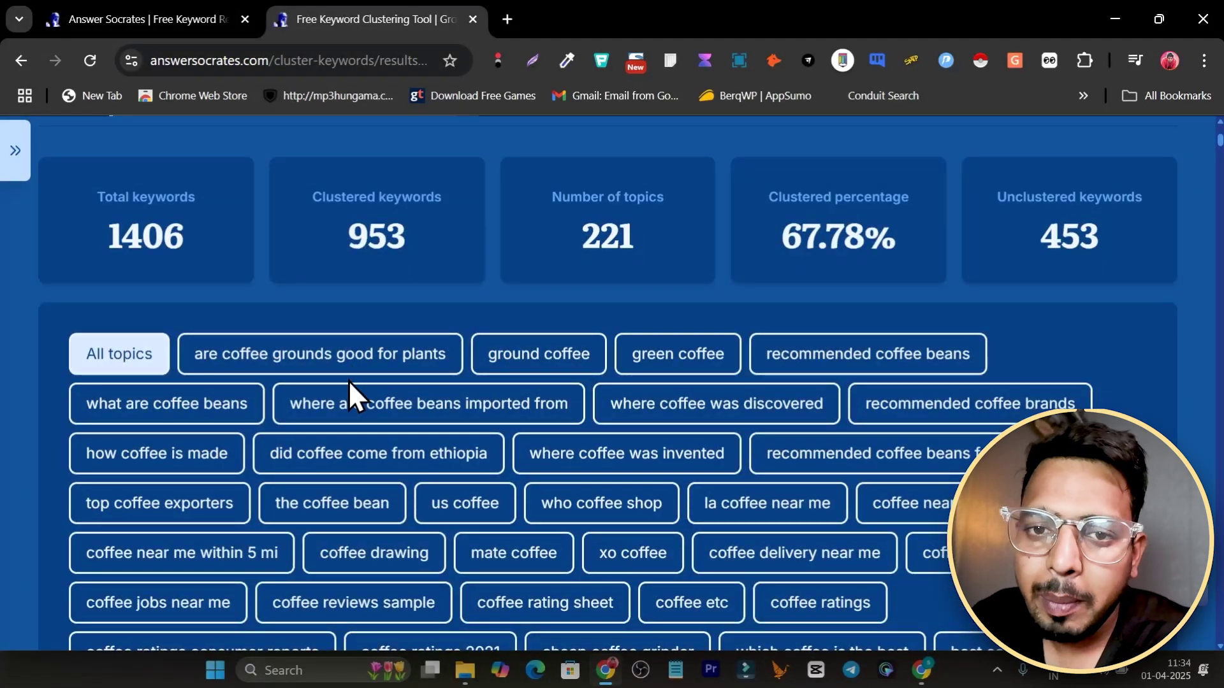
{"action": "scroll", "coordinate": [348, 380], "scroll_direction": "up", "scroll_amount": 5}
Open the Trending Topics tool, run its search for Germany in English, and check the trending questions section.
{"action": "mouse_move", "coordinate": [267, 164]}
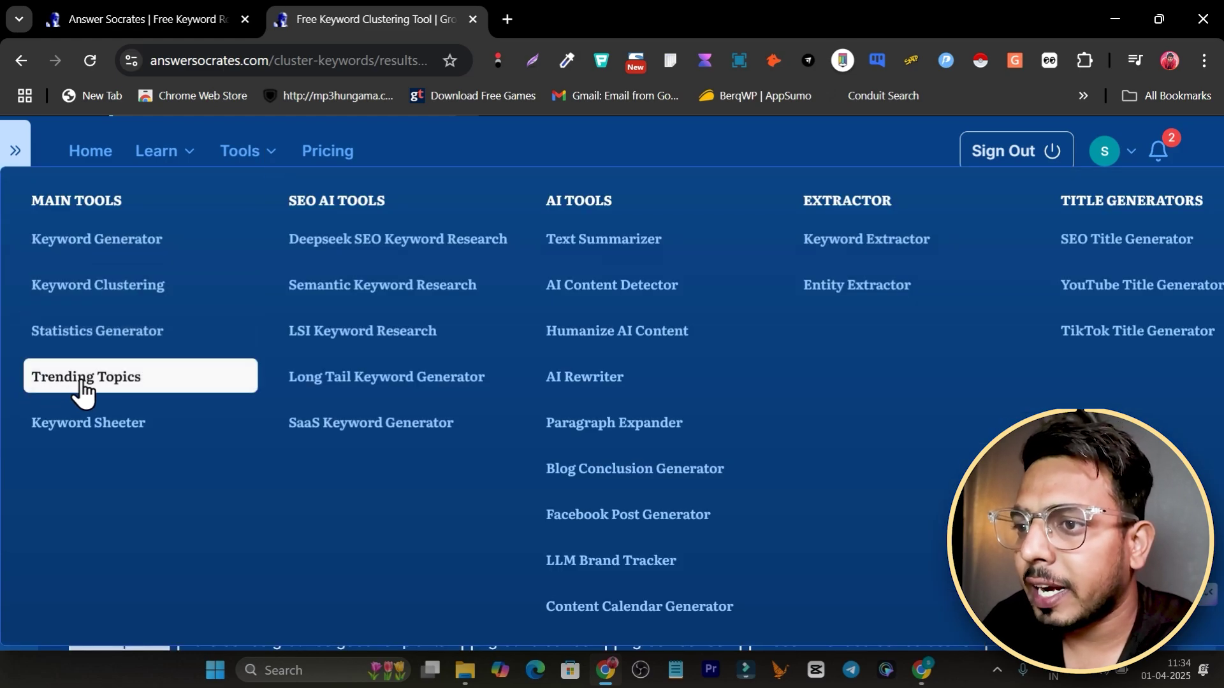
{"action": "left_click", "coordinate": [133, 376]}
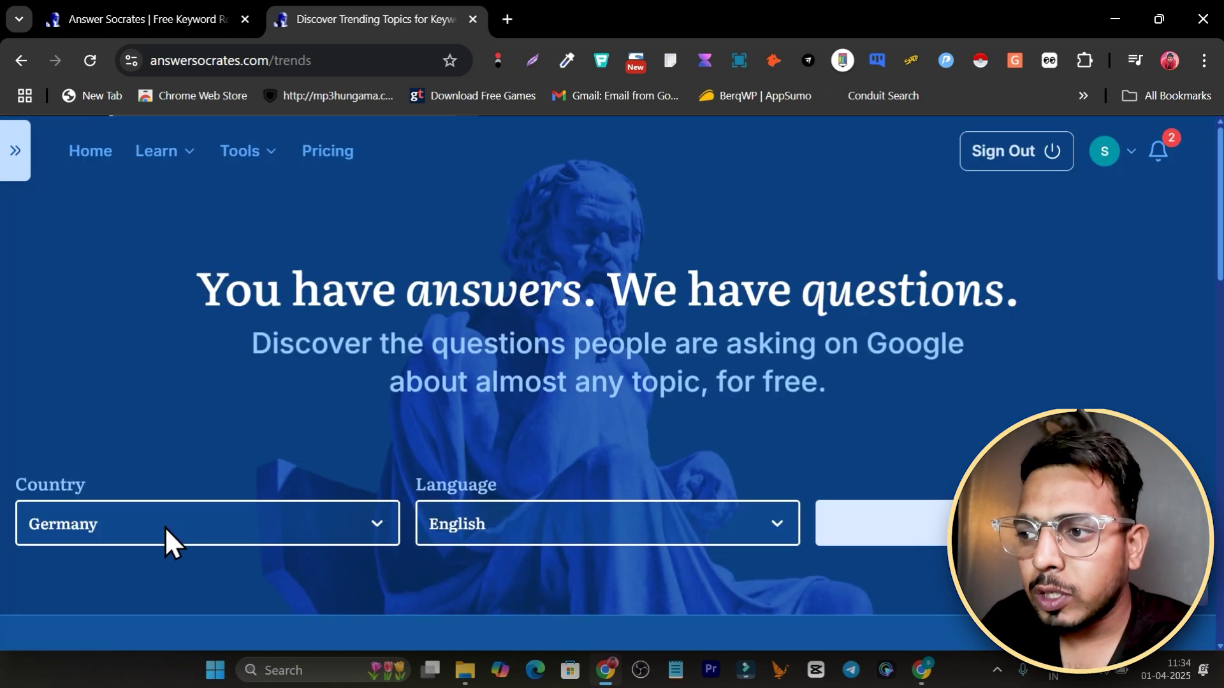
{"action": "left_click", "coordinate": [217, 527]}
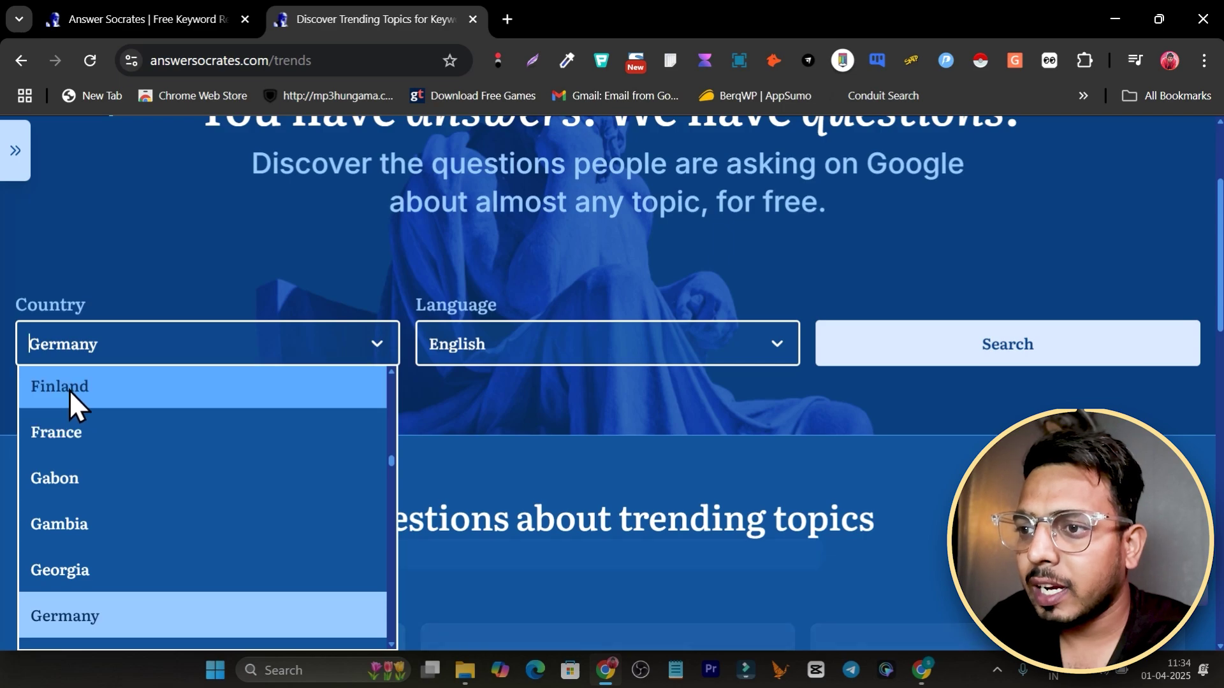
{"action": "left_click", "coordinate": [178, 308]}
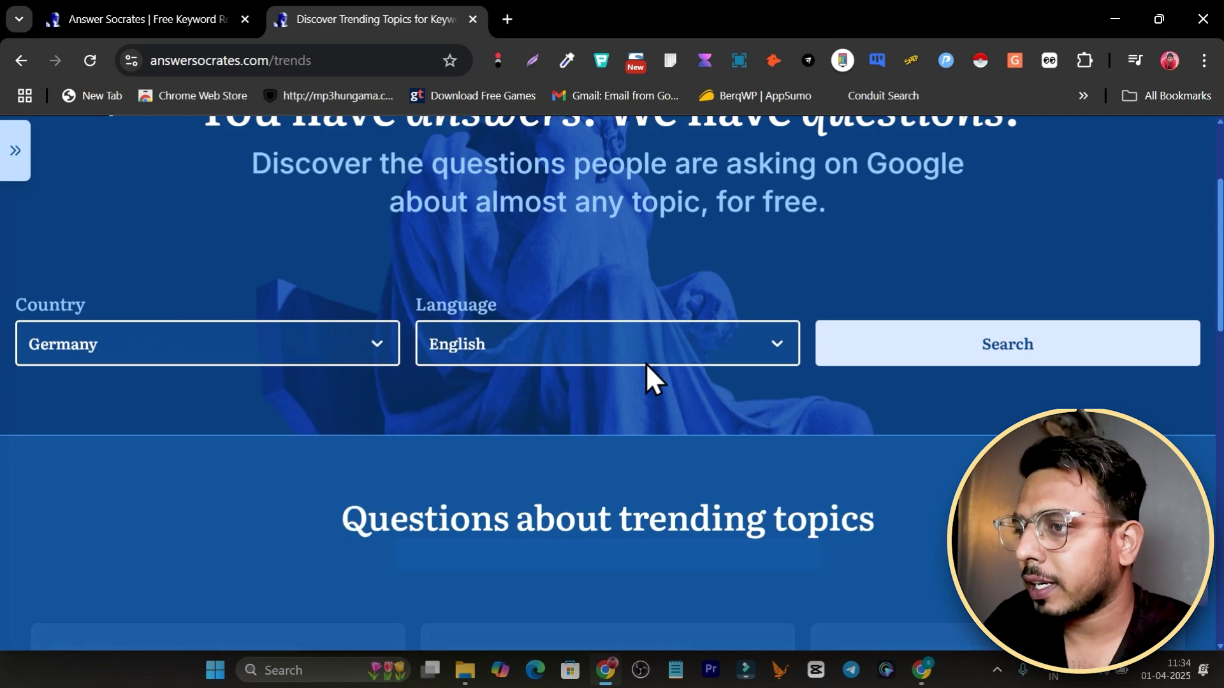
{"action": "left_click", "coordinate": [1044, 363]}
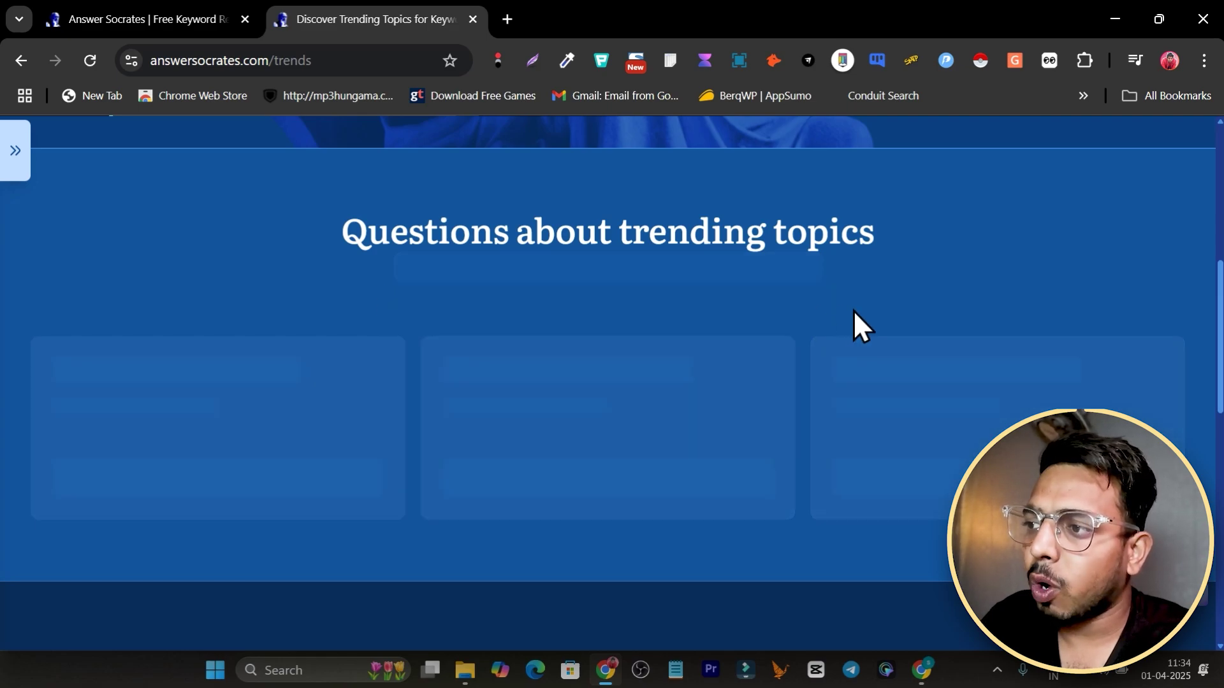
{"action": "scroll", "coordinate": [546, 315], "scroll_direction": "up", "scroll_amount": 4}
{"action": "scroll", "coordinate": [354, 396], "scroll_direction": "down", "scroll_amount": 4}
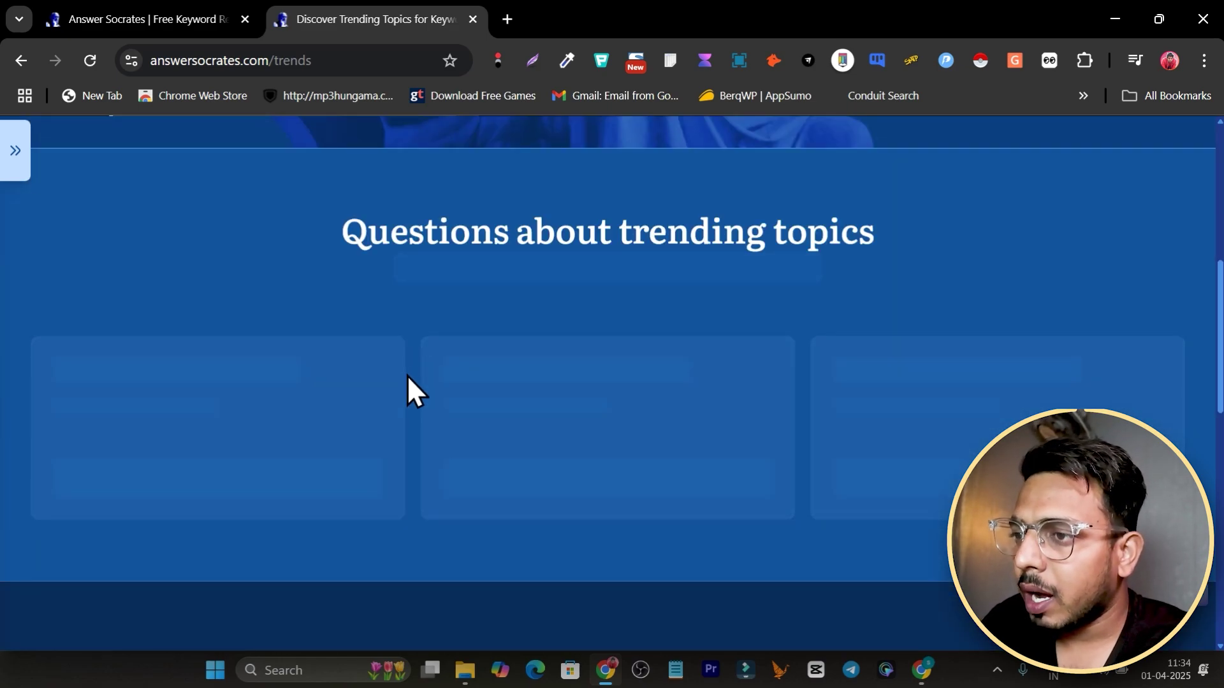
{"action": "scroll", "coordinate": [650, 357], "scroll_direction": "up", "scroll_amount": 3}
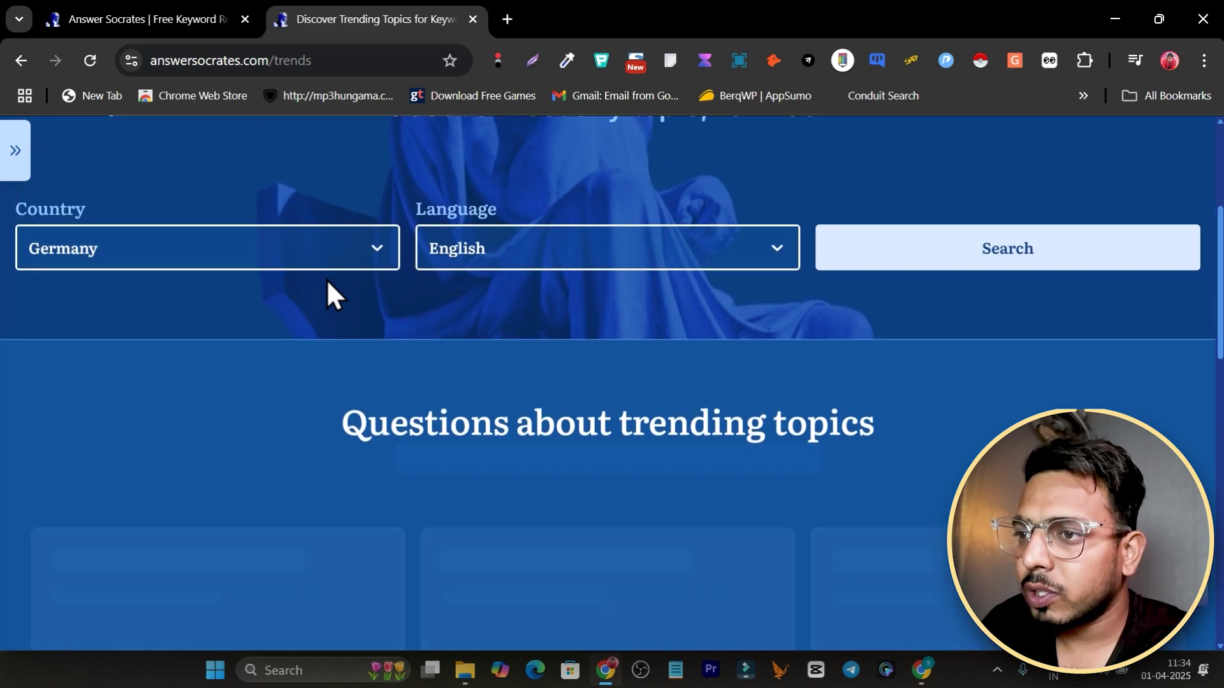
Set the country for the trending topics search to United States.
{"action": "left_click", "coordinate": [250, 250]}
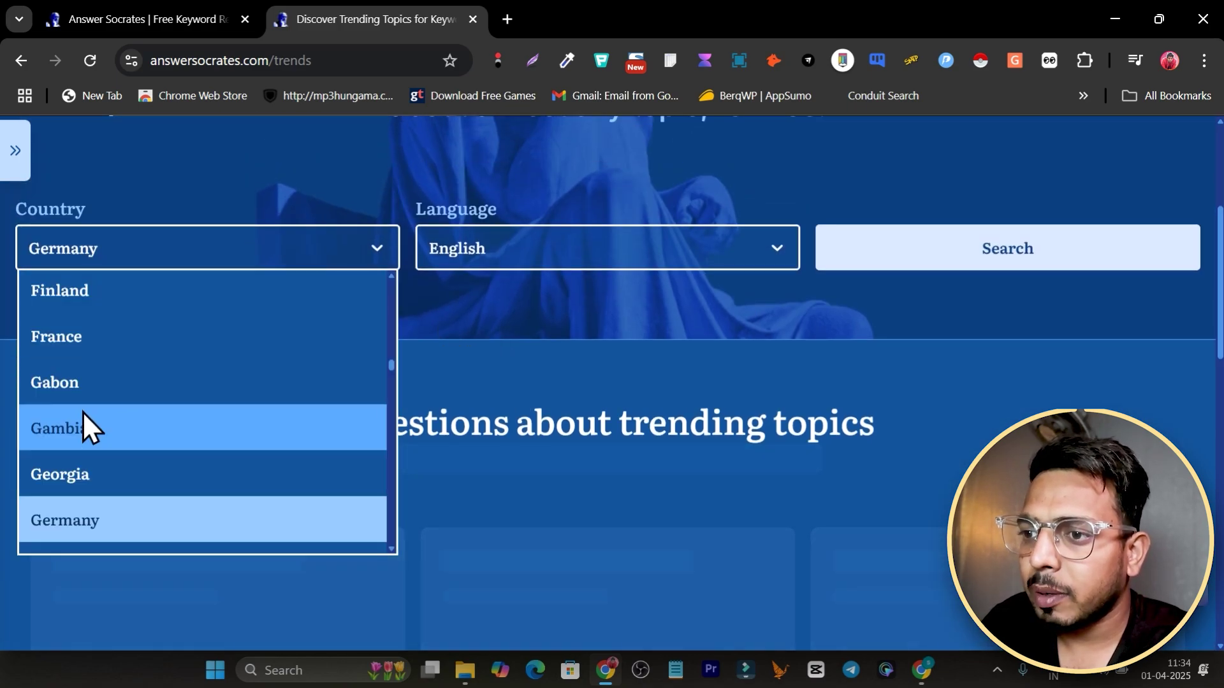
{"action": "scroll", "coordinate": [144, 431], "scroll_direction": "down", "scroll_amount": 20}
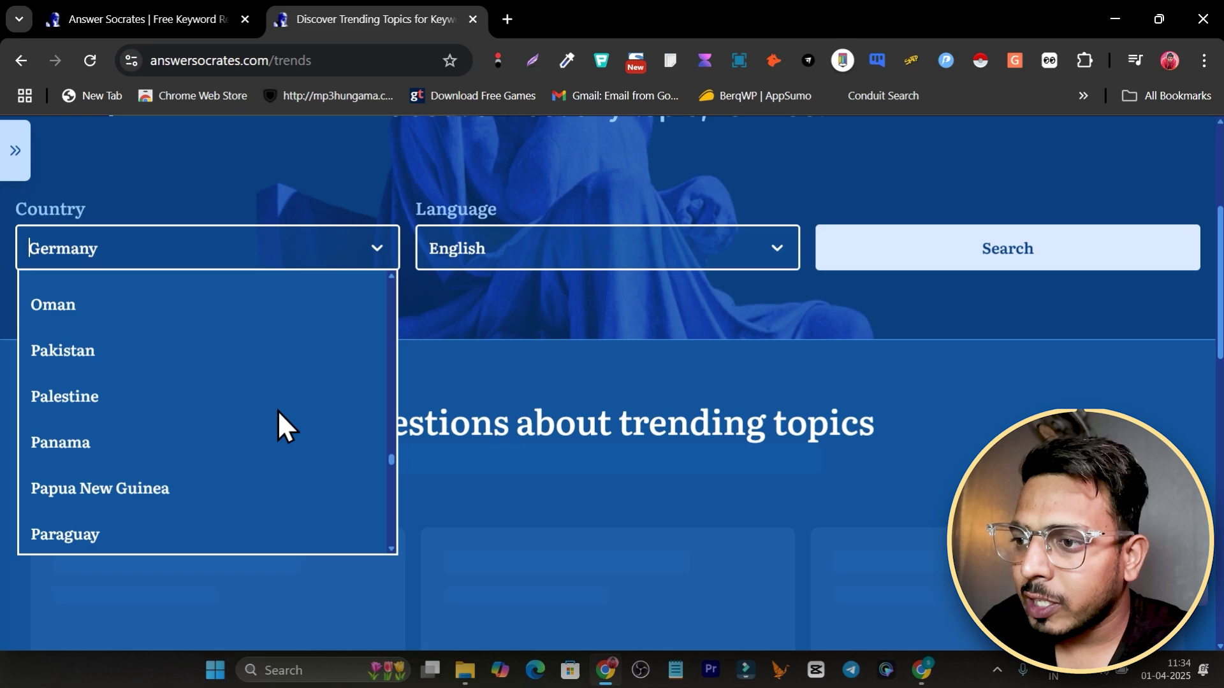
{"action": "scroll", "coordinate": [286, 416], "scroll_direction": "down", "scroll_amount": 15}
{"action": "scroll", "coordinate": [243, 431], "scroll_direction": "up", "scroll_amount": 4}
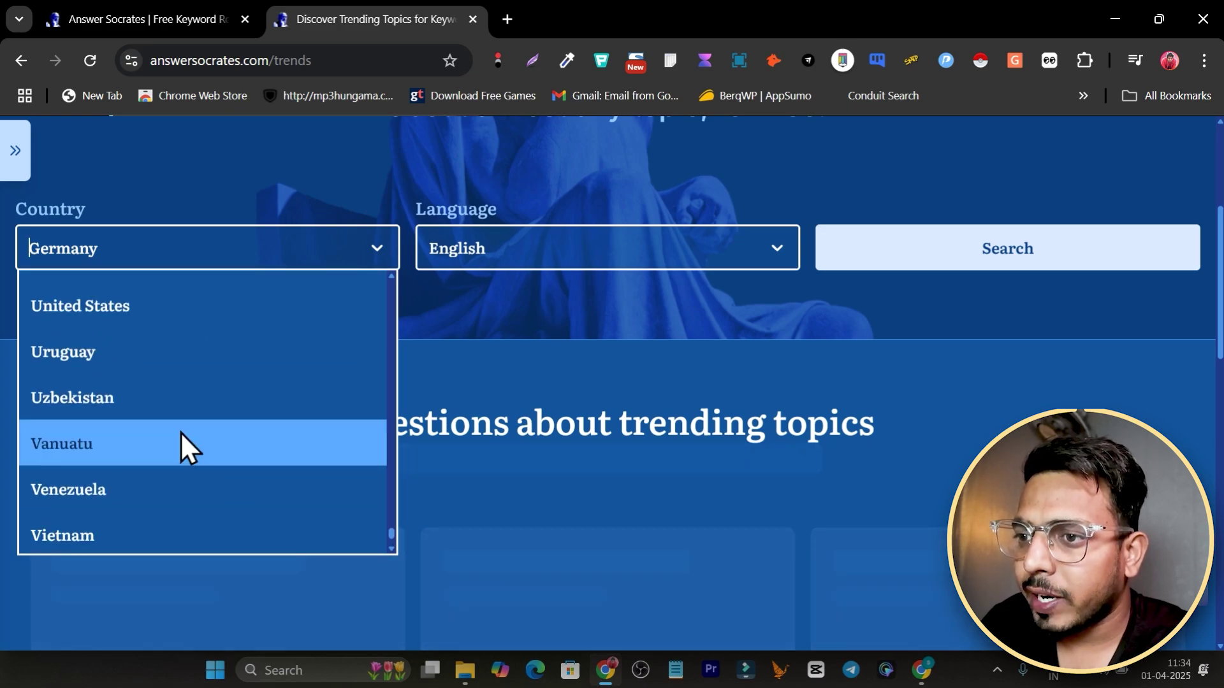
{"action": "scroll", "coordinate": [139, 453], "scroll_direction": "up", "scroll_amount": 1}
{"action": "left_click", "coordinate": [105, 500]}
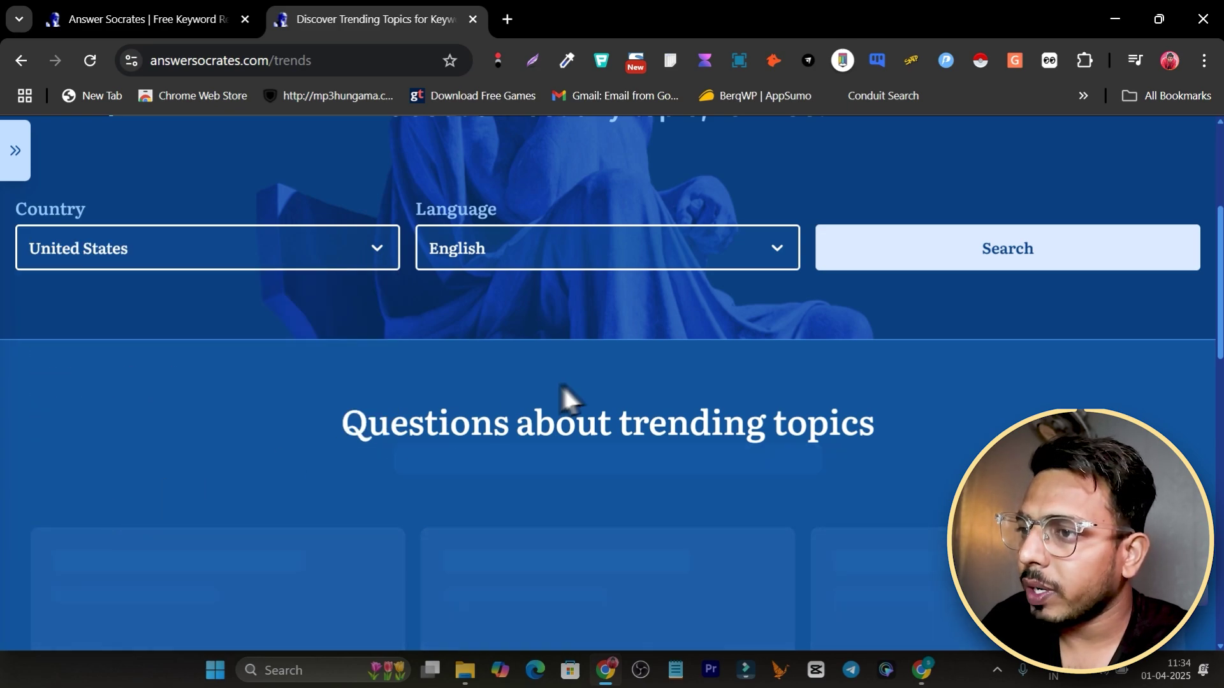
Run the trending topics search in English for the United States and check the page for trending questions.
{"action": "left_click", "coordinate": [641, 264]}
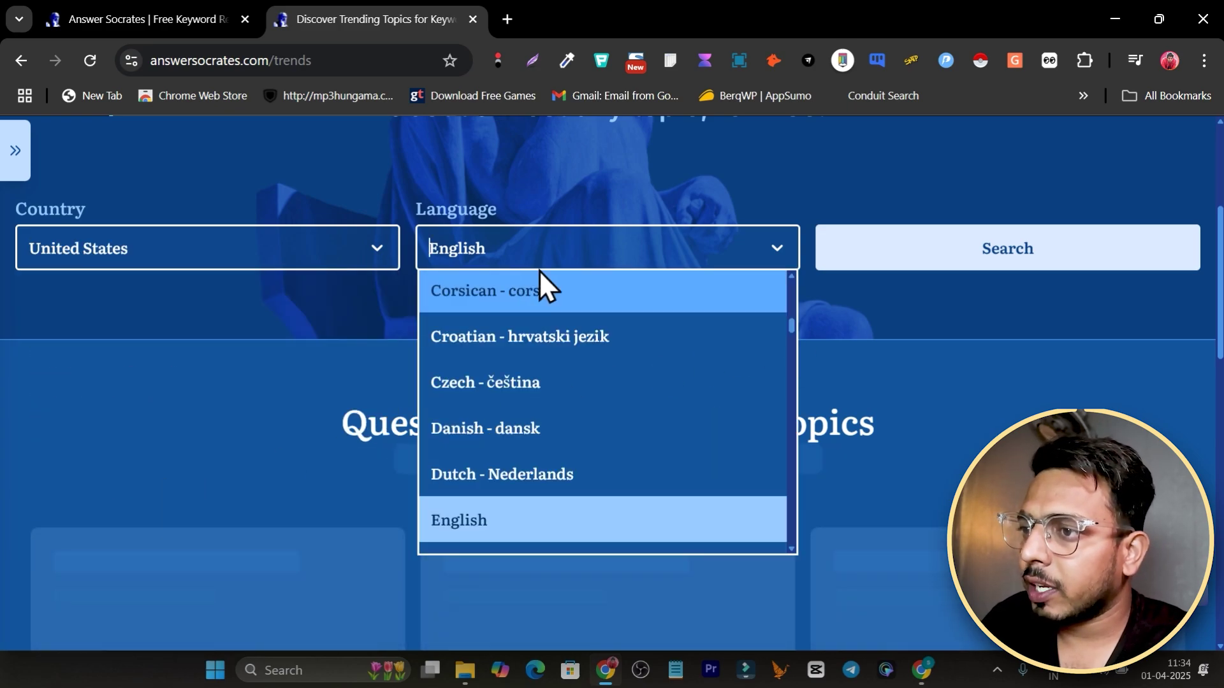
{"action": "left_click", "coordinate": [1068, 251]}
{"action": "scroll", "coordinate": [611, 430], "scroll_direction": "down", "scroll_amount": 10}
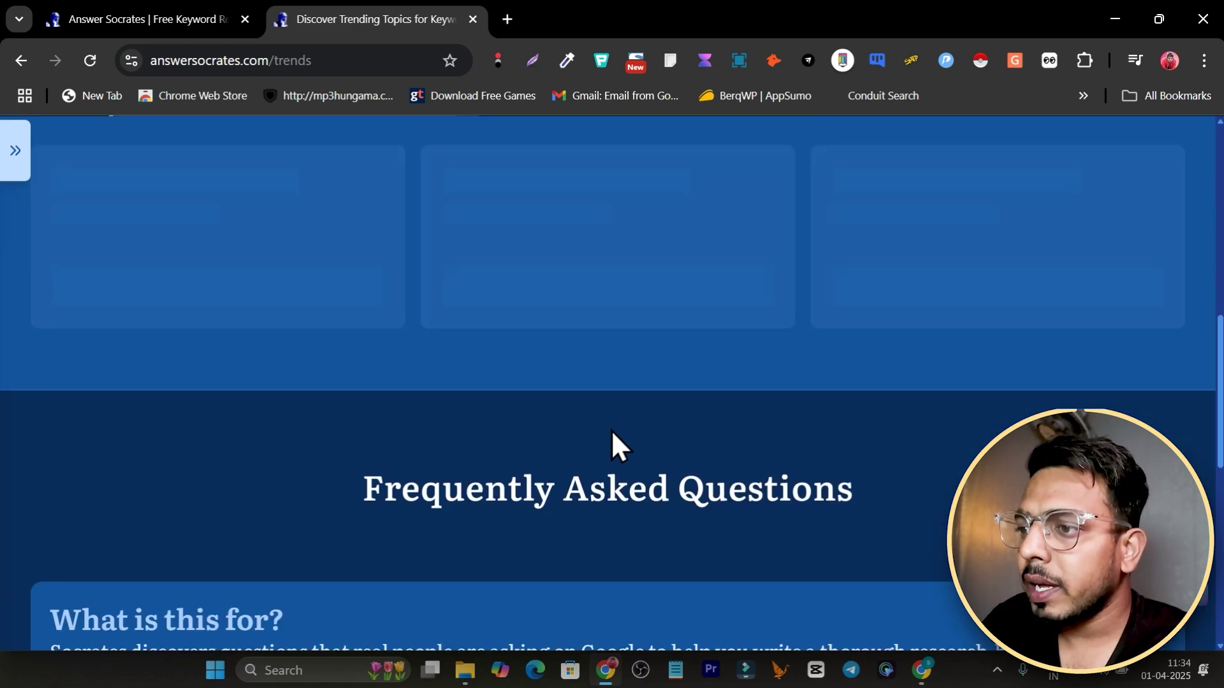
{"action": "scroll", "coordinate": [522, 456], "scroll_direction": "up", "scroll_amount": 7}
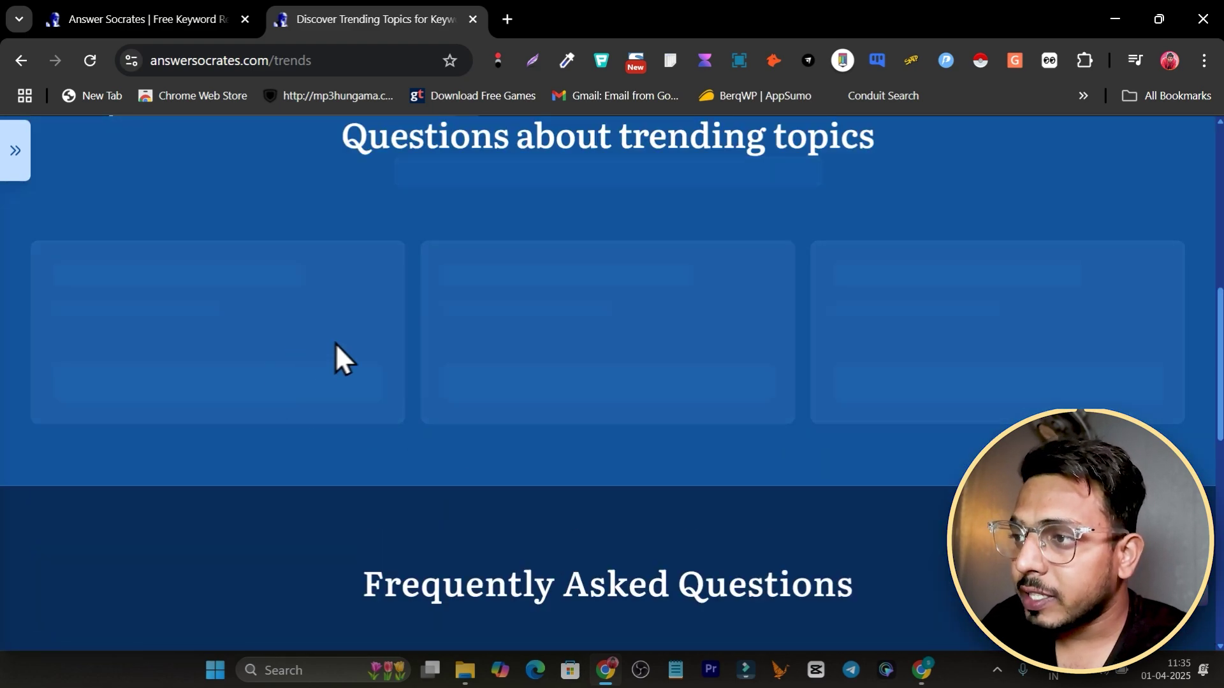
{"action": "scroll", "coordinate": [391, 335], "scroll_direction": "up", "scroll_amount": 3}
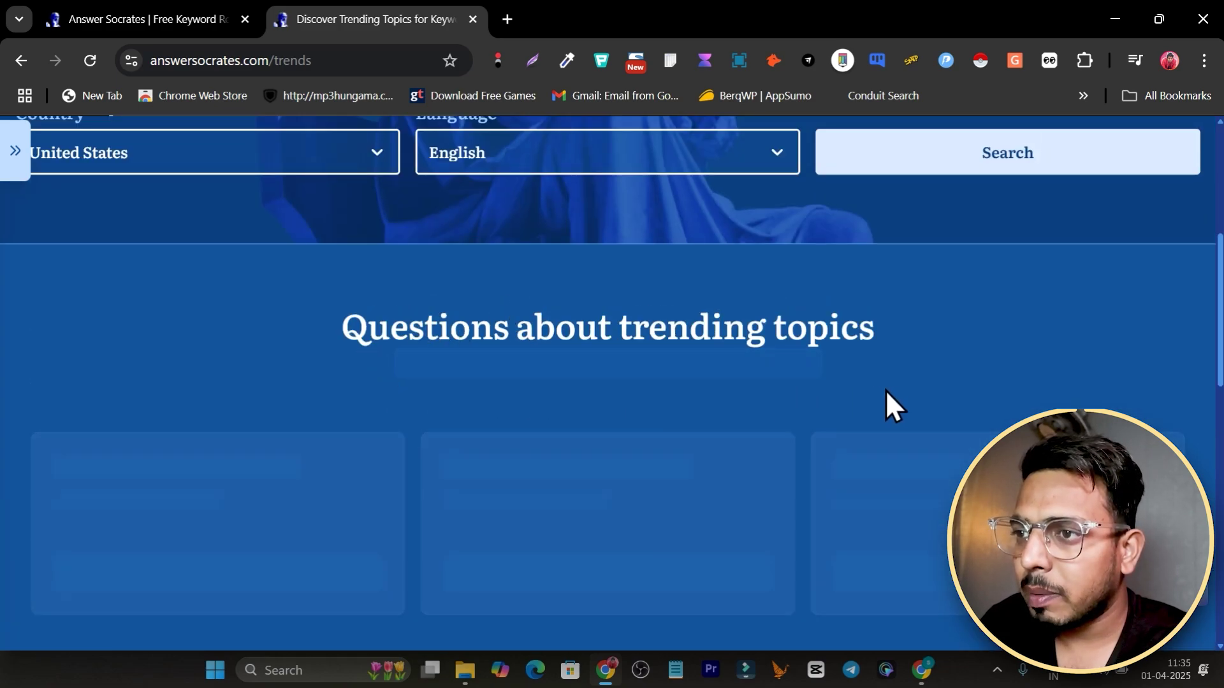
{"action": "scroll", "coordinate": [459, 399], "scroll_direction": "up", "scroll_amount": 6}
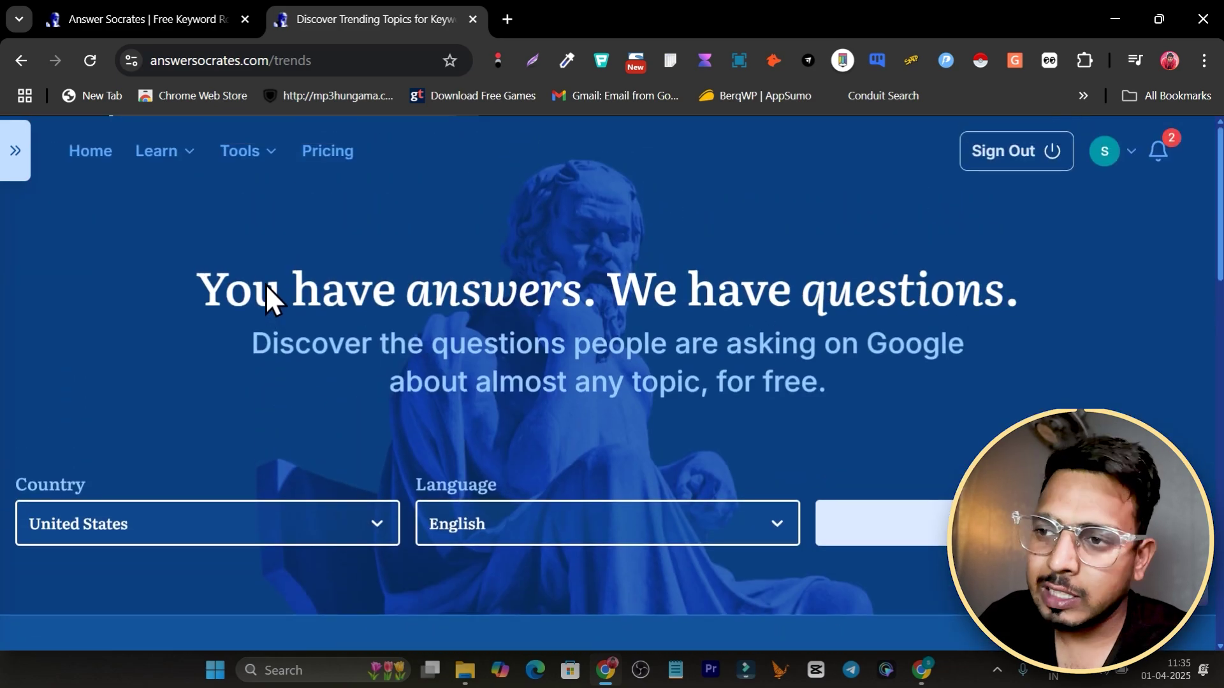
Open the Semantic Keyword Research tool and run a search for the keyword "coffee".
{"action": "left_click", "coordinate": [270, 161]}
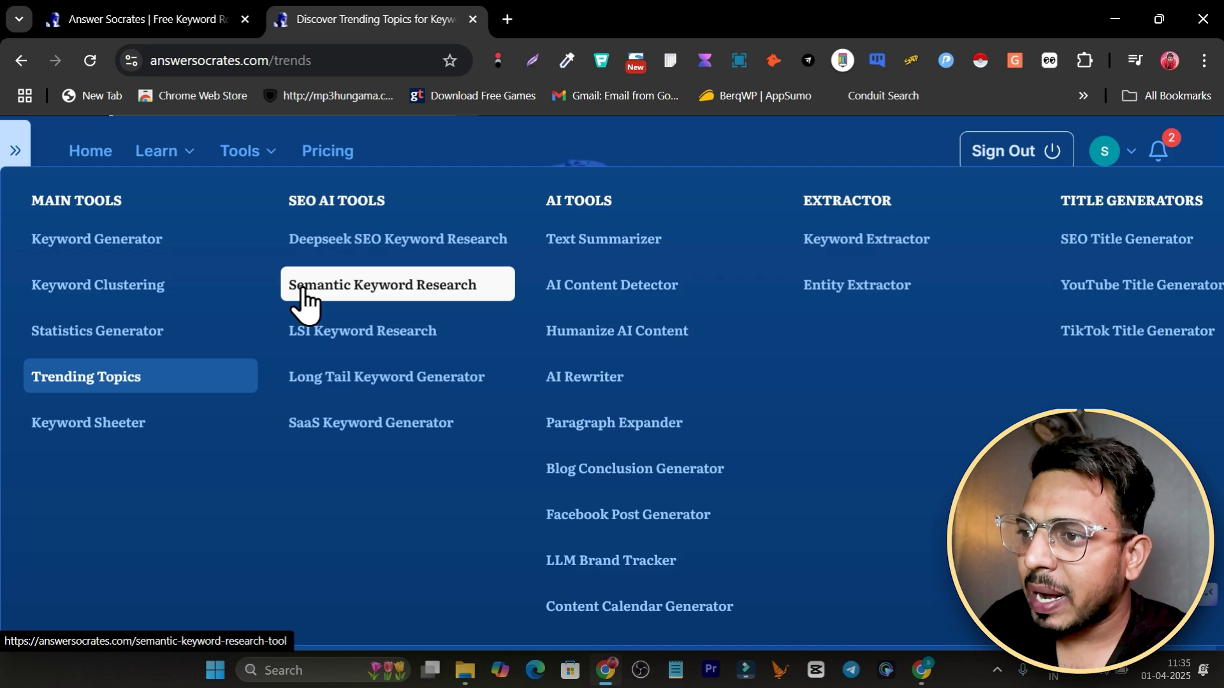
{"action": "left_click", "coordinate": [442, 284]}
{"action": "left_click", "coordinate": [265, 496]}
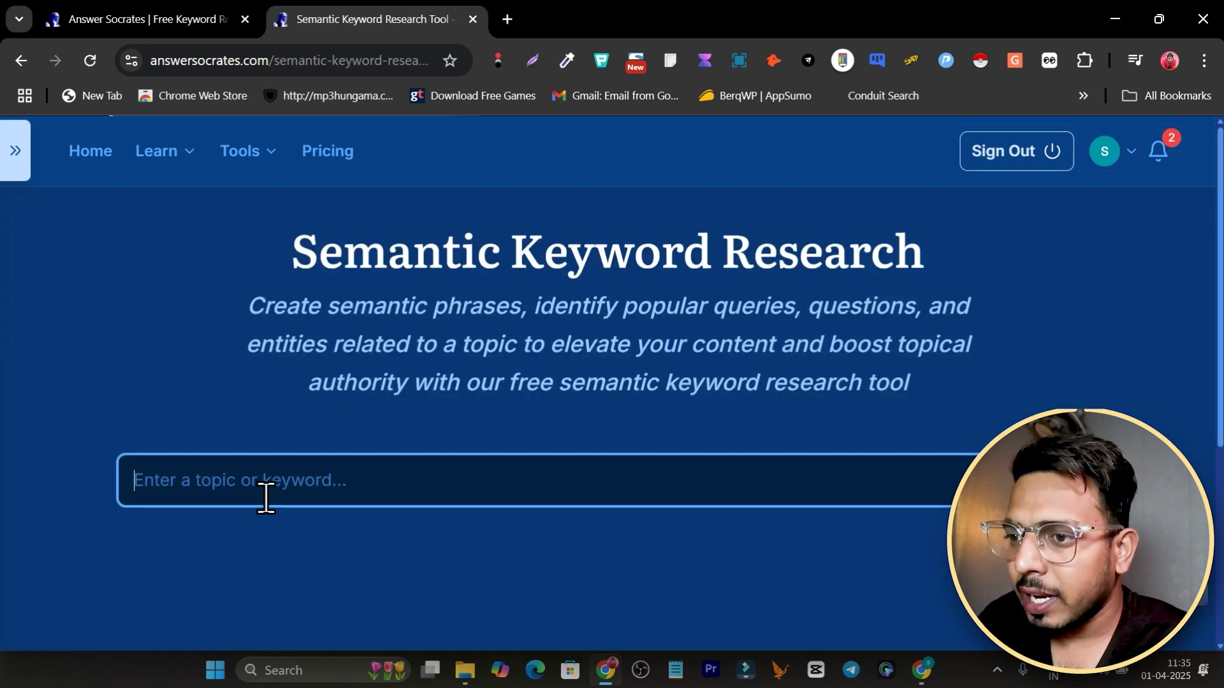
{"action": "type", "text": "coffee"}
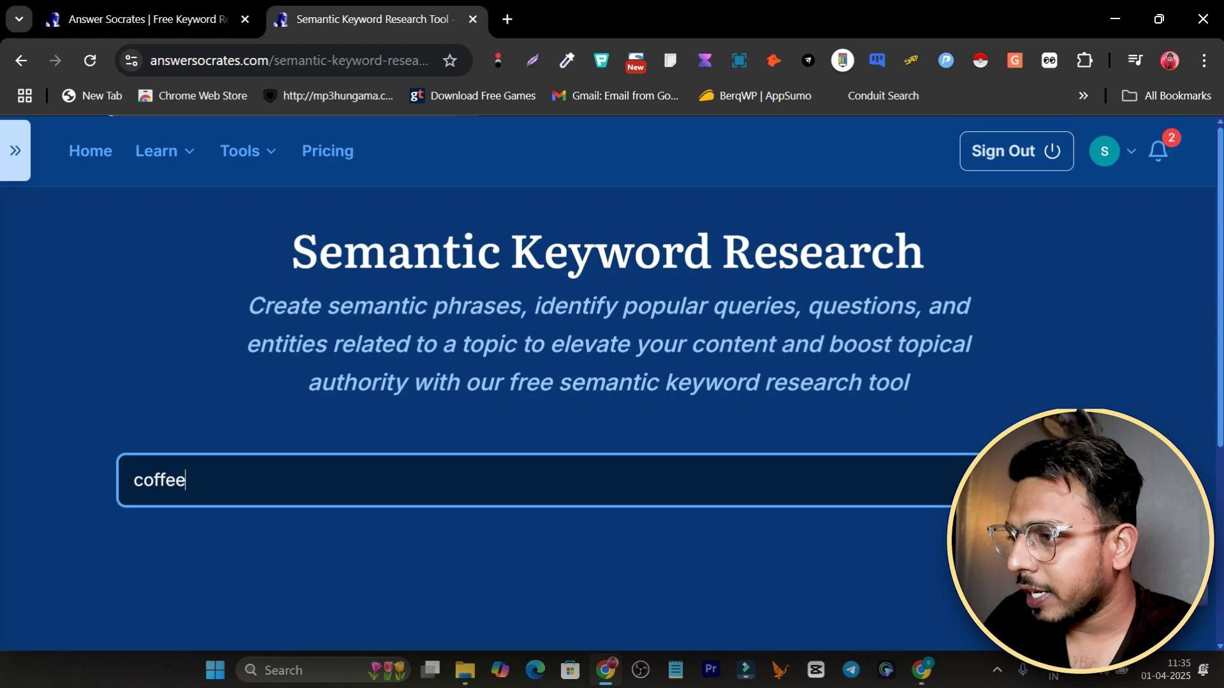
{"action": "left_click", "coordinate": [1029, 481]}
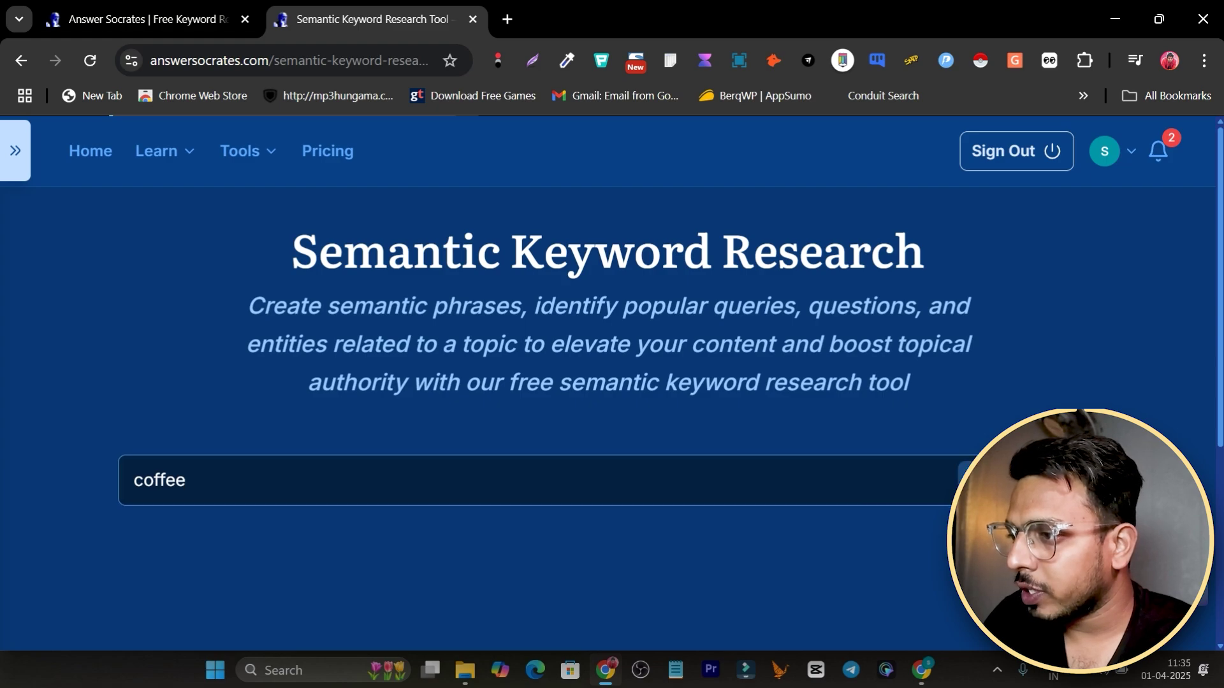
{"action": "scroll", "coordinate": [329, 319], "scroll_direction": "down", "scroll_amount": 1}
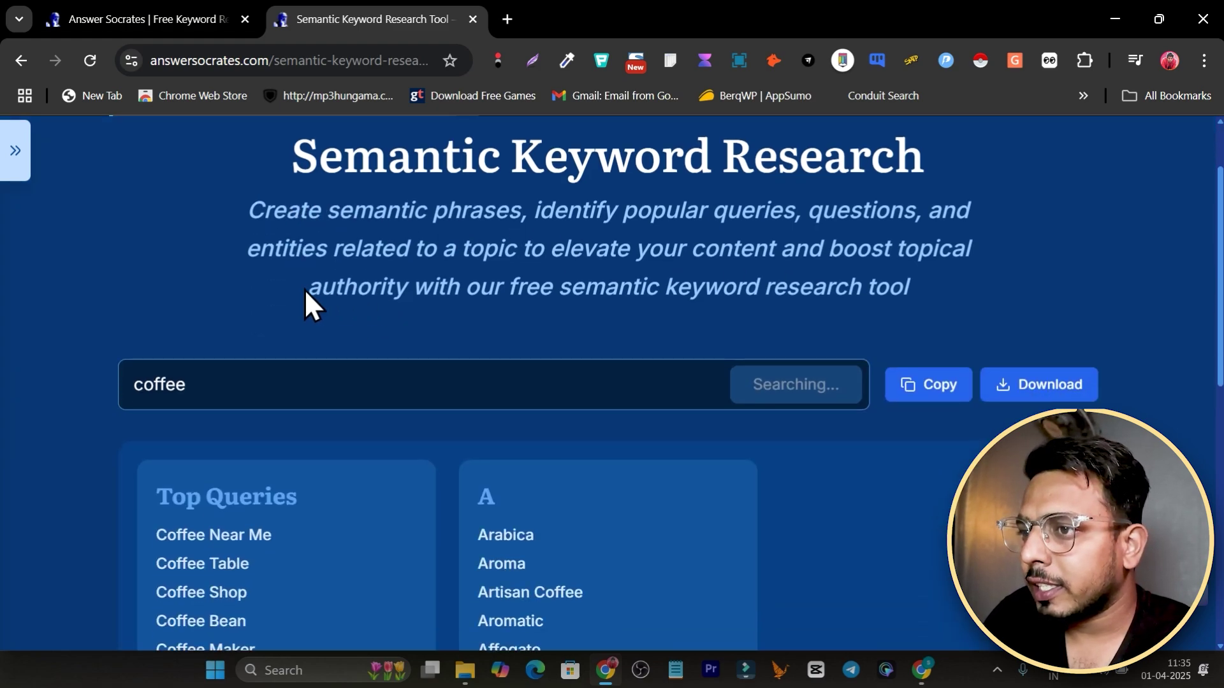
Examine the Semantic Keyword Research tool's description and its top queries and alphabetical keyword groups for "coffee".
{"action": "scroll", "coordinate": [472, 322], "scroll_direction": "down", "scroll_amount": 1}
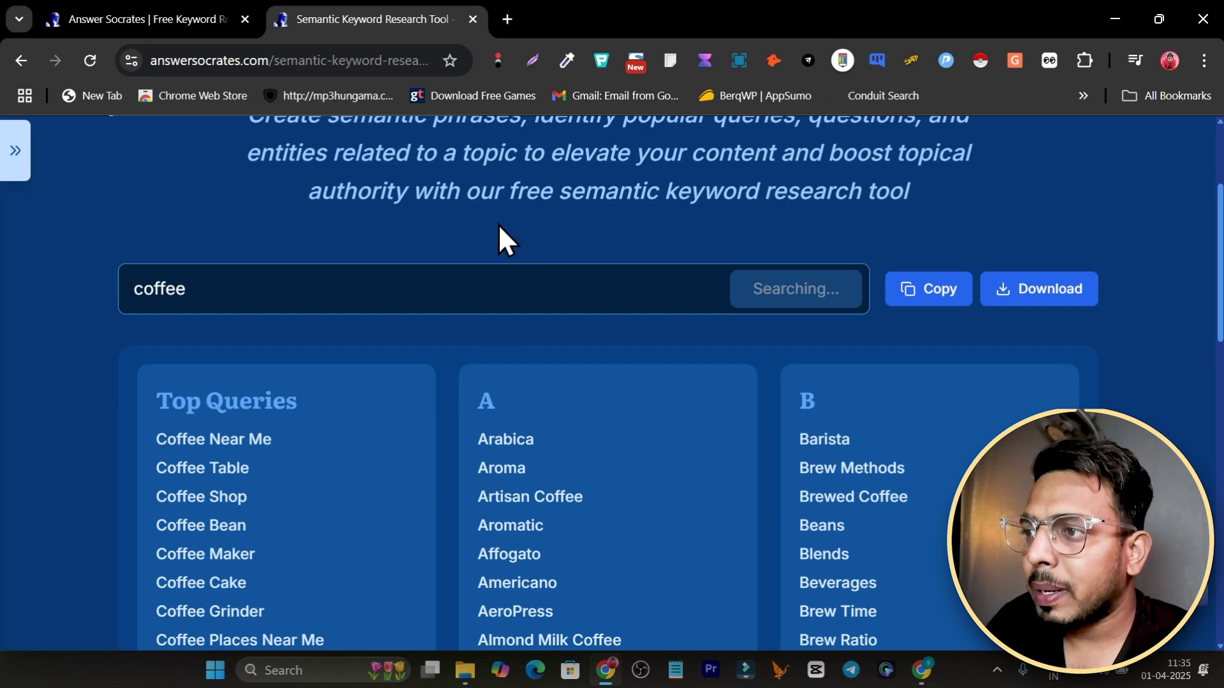
{"action": "scroll", "coordinate": [682, 212], "scroll_direction": "up", "scroll_amount": 1}
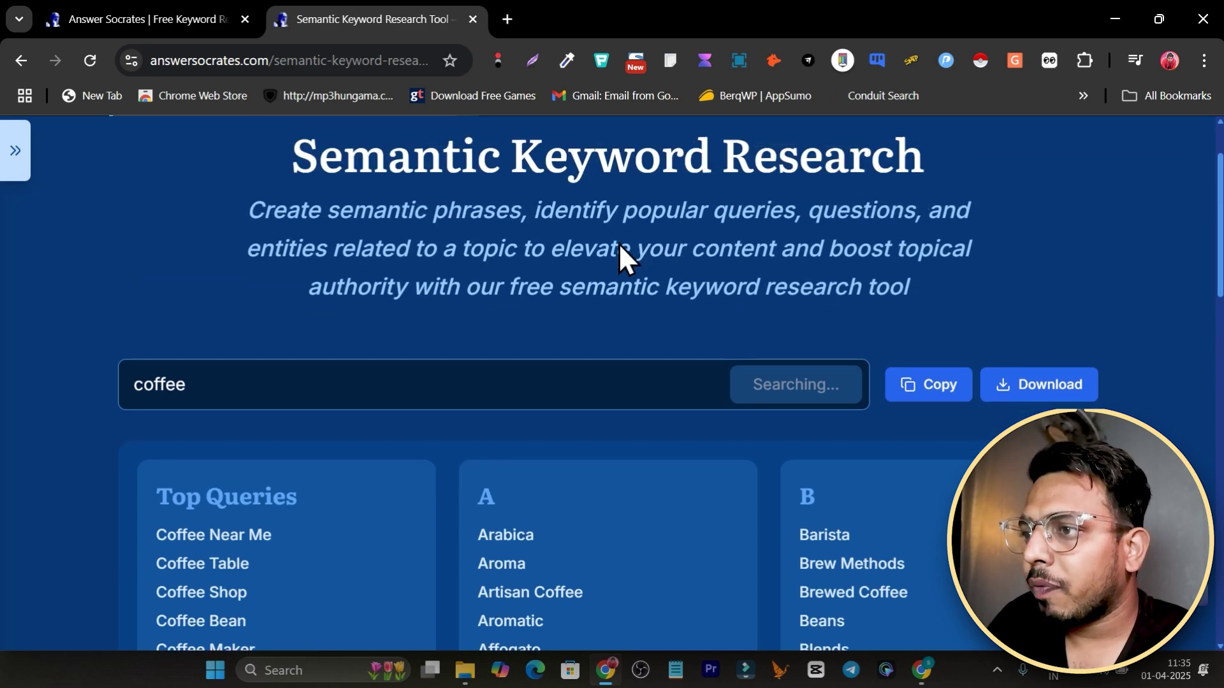
{"action": "left_click_drag", "start_coordinate": [567, 212], "coordinate": [519, 252]}
{"action": "scroll", "coordinate": [481, 290], "scroll_direction": "down", "scroll_amount": 3}
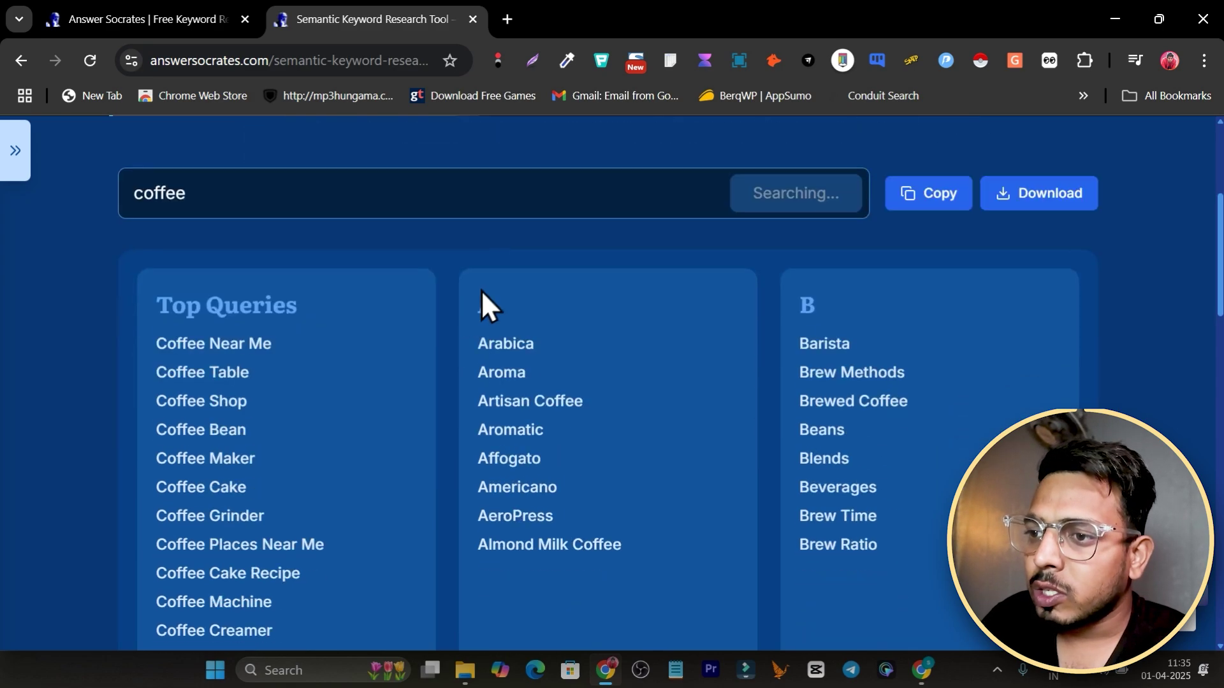
{"action": "scroll", "coordinate": [319, 300], "scroll_direction": "down", "scroll_amount": 2}
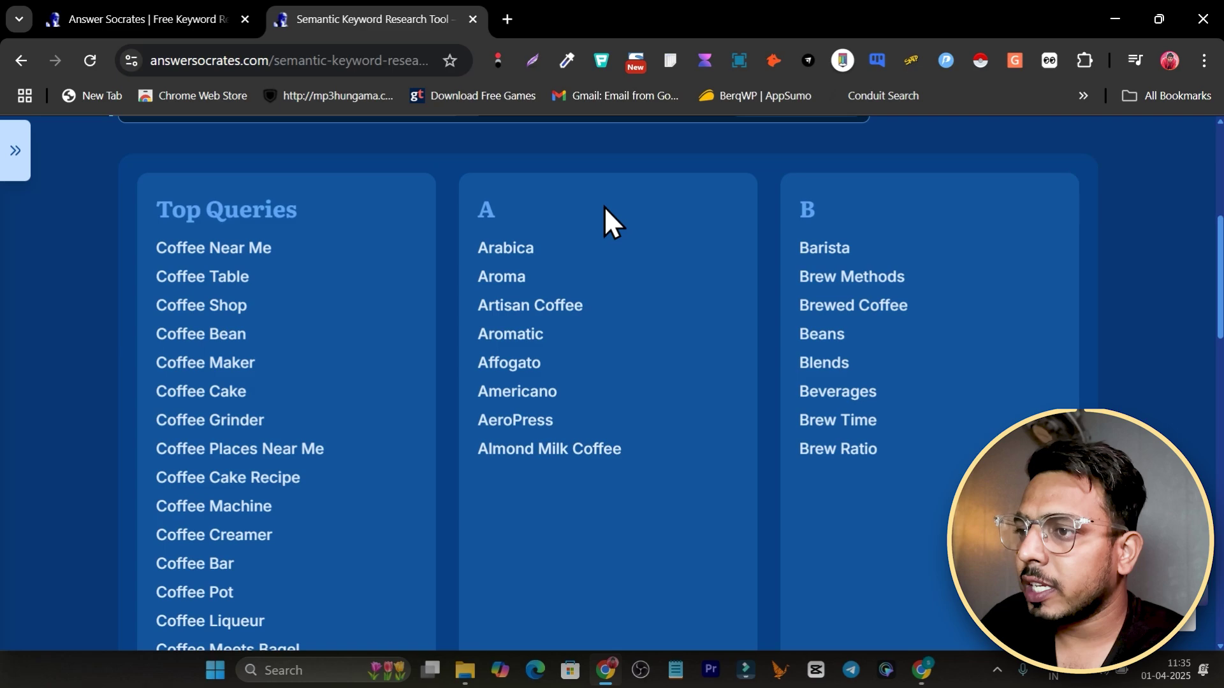
{"action": "scroll", "coordinate": [700, 229], "scroll_direction": "down", "scroll_amount": 10}
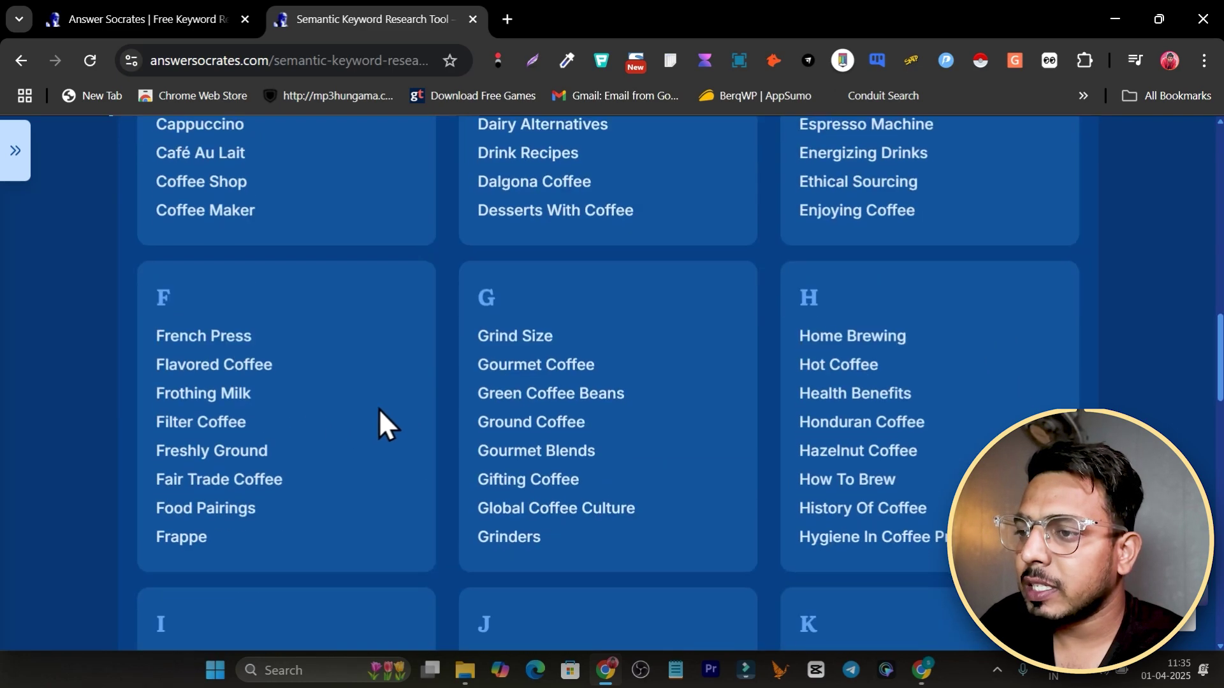
{"action": "scroll", "coordinate": [445, 418], "scroll_direction": "up", "scroll_amount": 13}
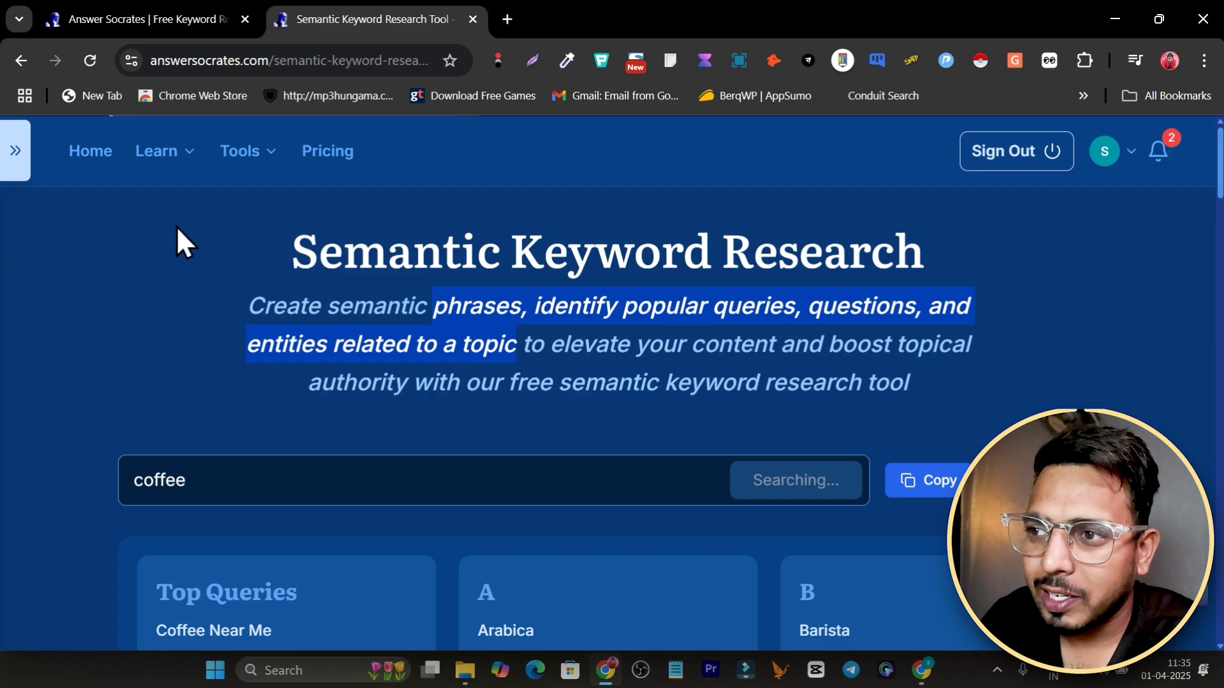
Open the DeepSeek SEO Keyword Research tool and run a search for the keyword "Coffee".
{"action": "left_click", "coordinate": [247, 158]}
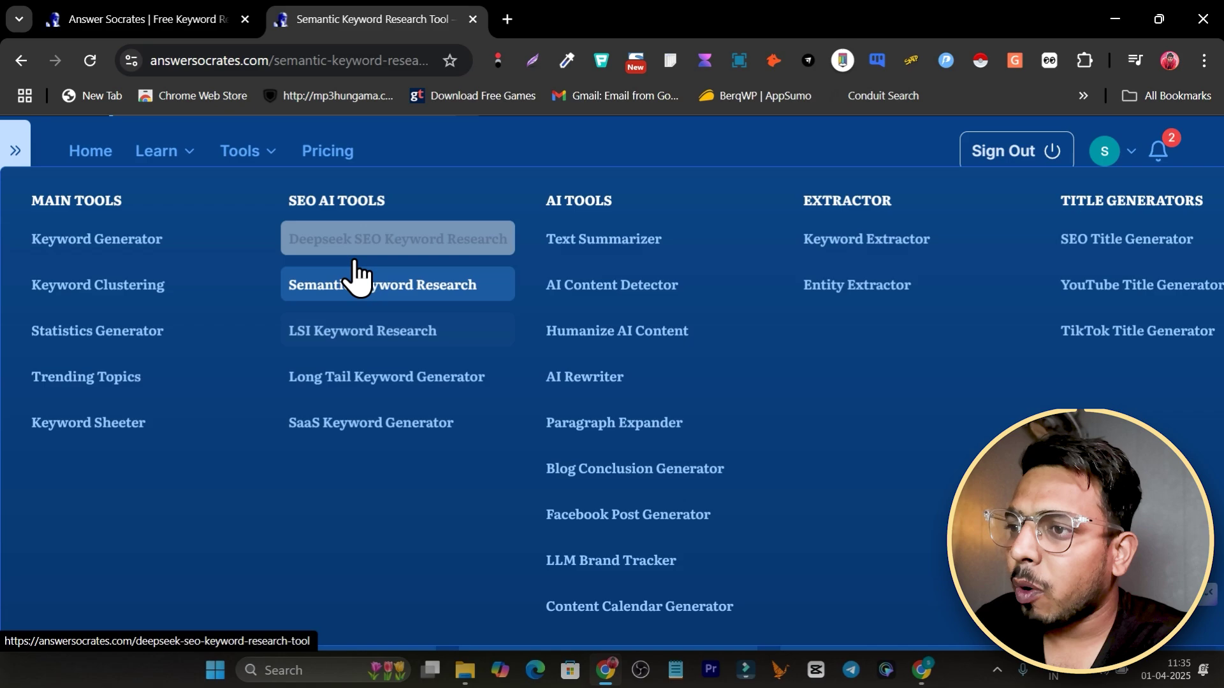
{"action": "left_click", "coordinate": [413, 242]}
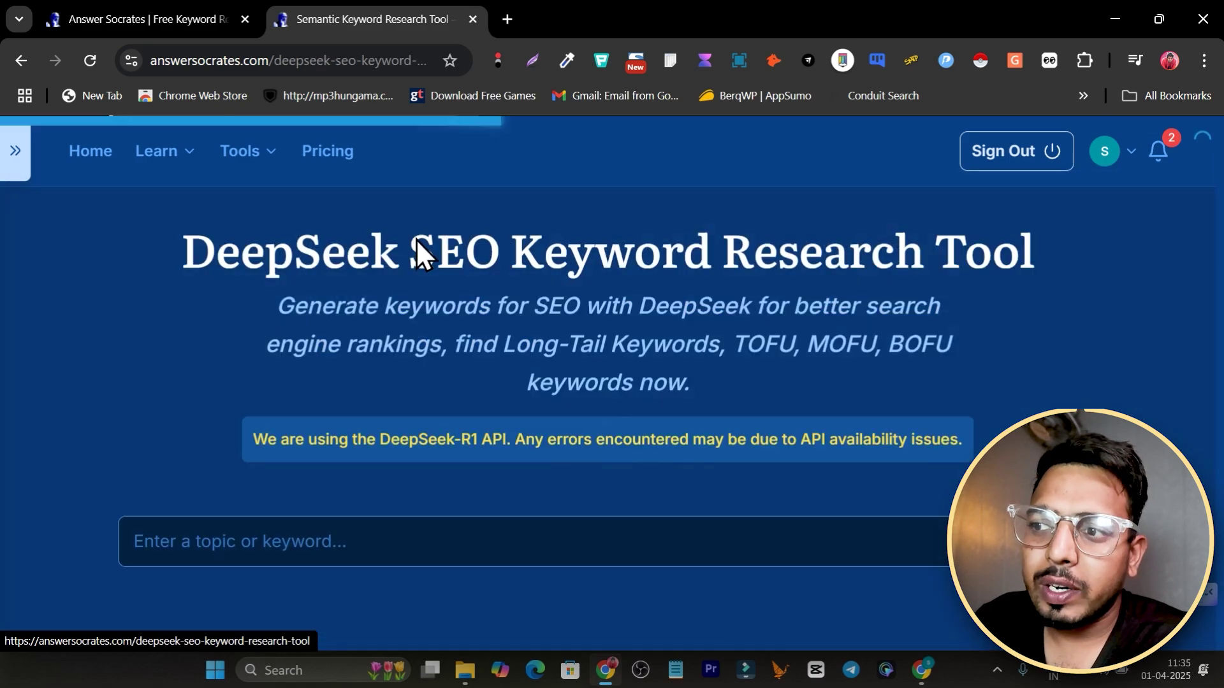
{"action": "scroll", "coordinate": [308, 421], "scroll_direction": "down", "scroll_amount": 2}
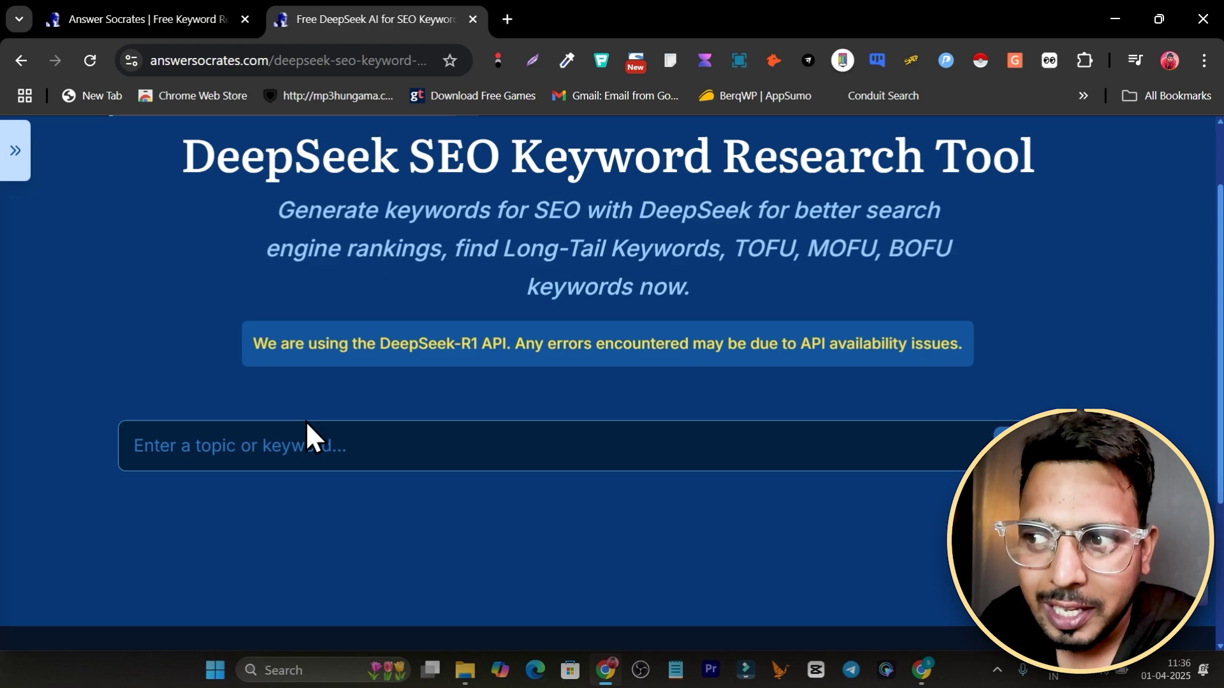
{"action": "left_click", "coordinate": [226, 464]}
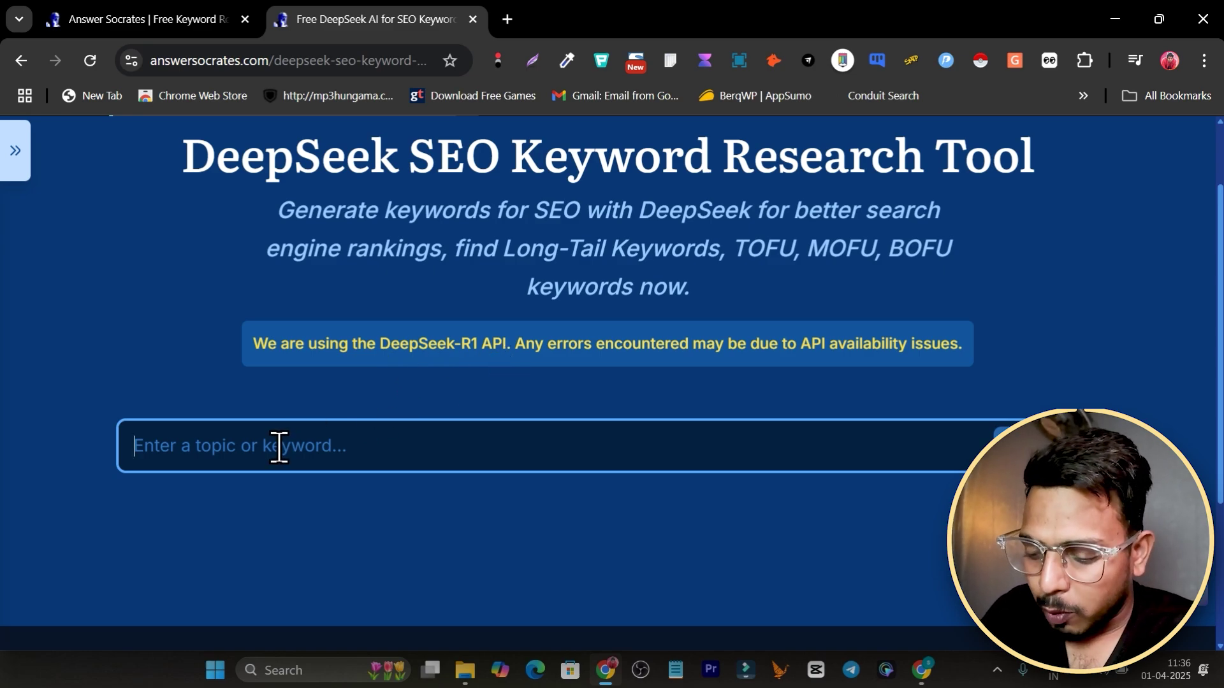
{"action": "type", "text": "Coffee"}
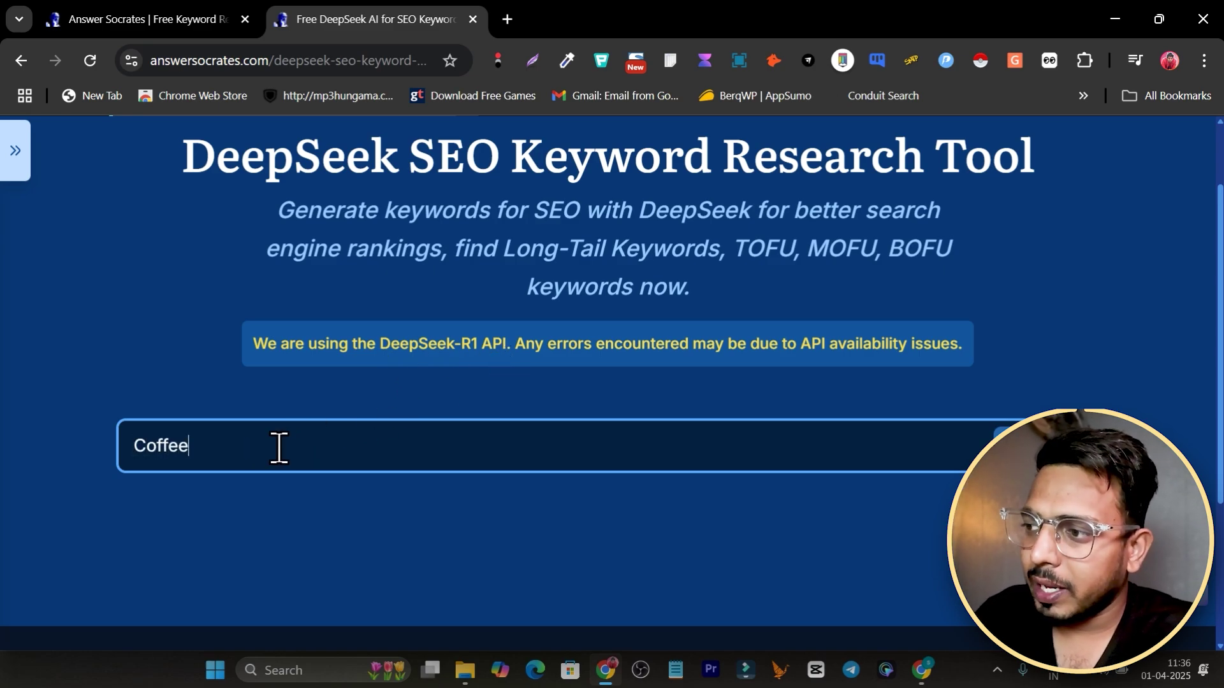
{"action": "left_click", "coordinate": [985, 446]}
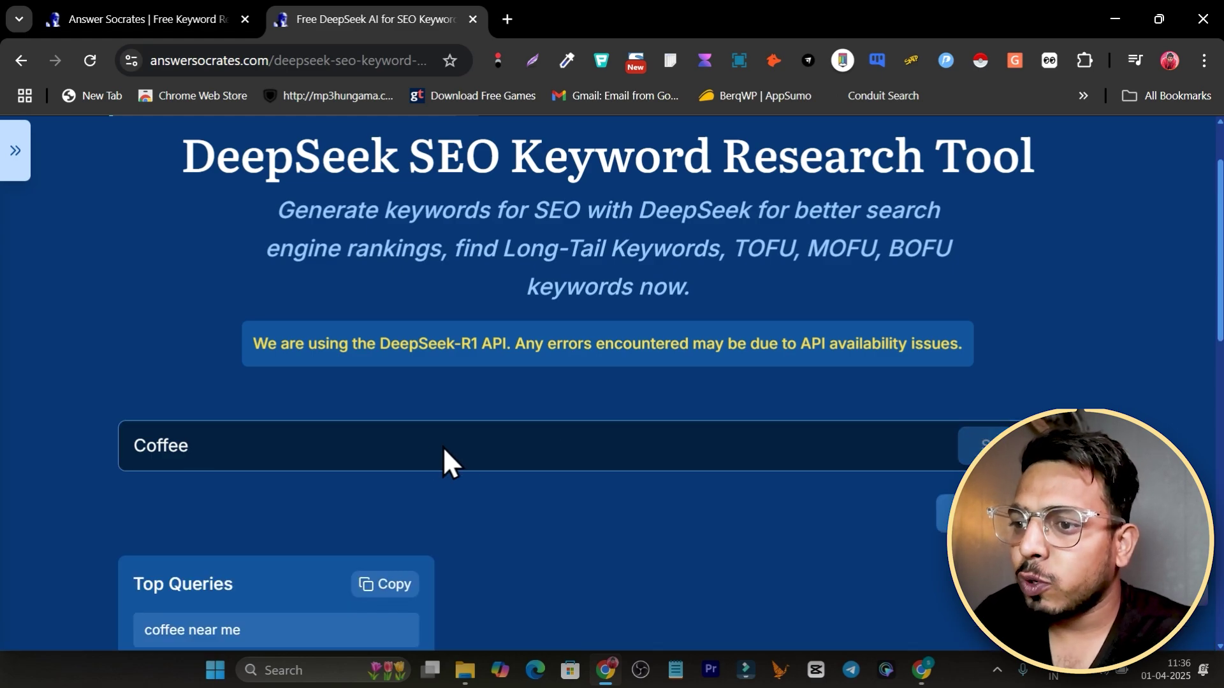
Examine the generated Coffee keyword groups, from top queries, long-tail, TOFU, MOFU and BOFU to 'Best X for Y' and LSI and semantic keywords.
{"action": "scroll", "coordinate": [443, 446], "scroll_direction": "down", "scroll_amount": 6}
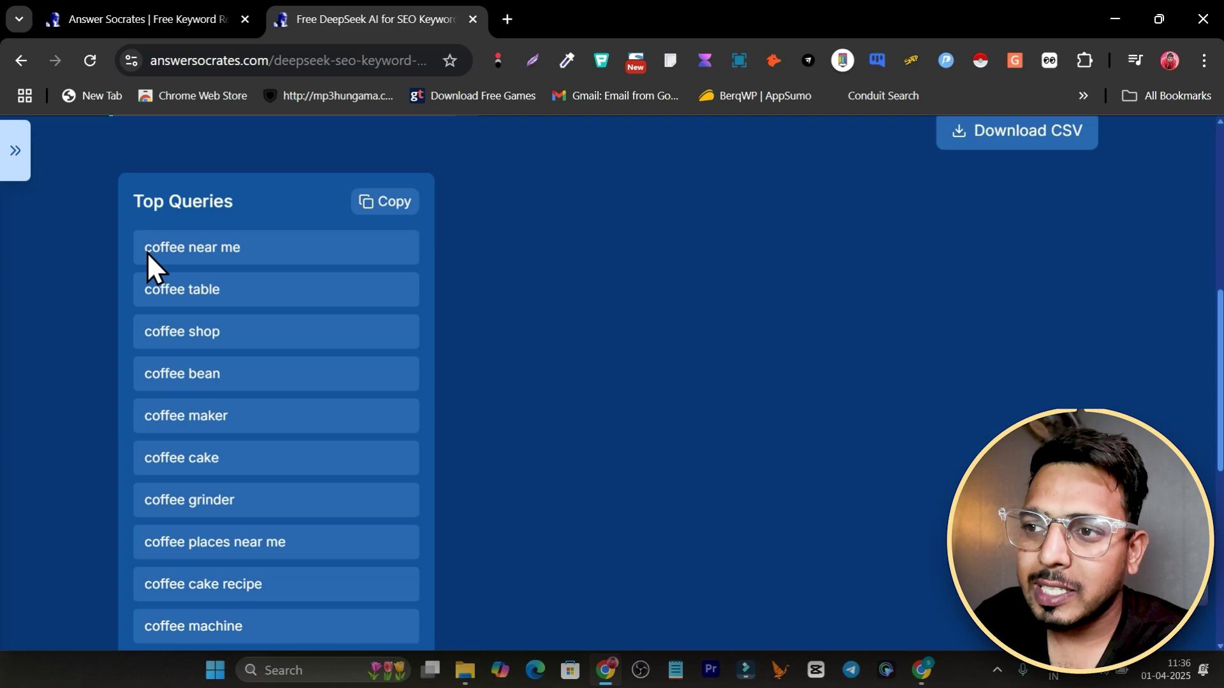
{"action": "scroll", "coordinate": [336, 374], "scroll_direction": "down", "scroll_amount": 8}
{"action": "scroll", "coordinate": [459, 506], "scroll_direction": "up", "scroll_amount": 6}
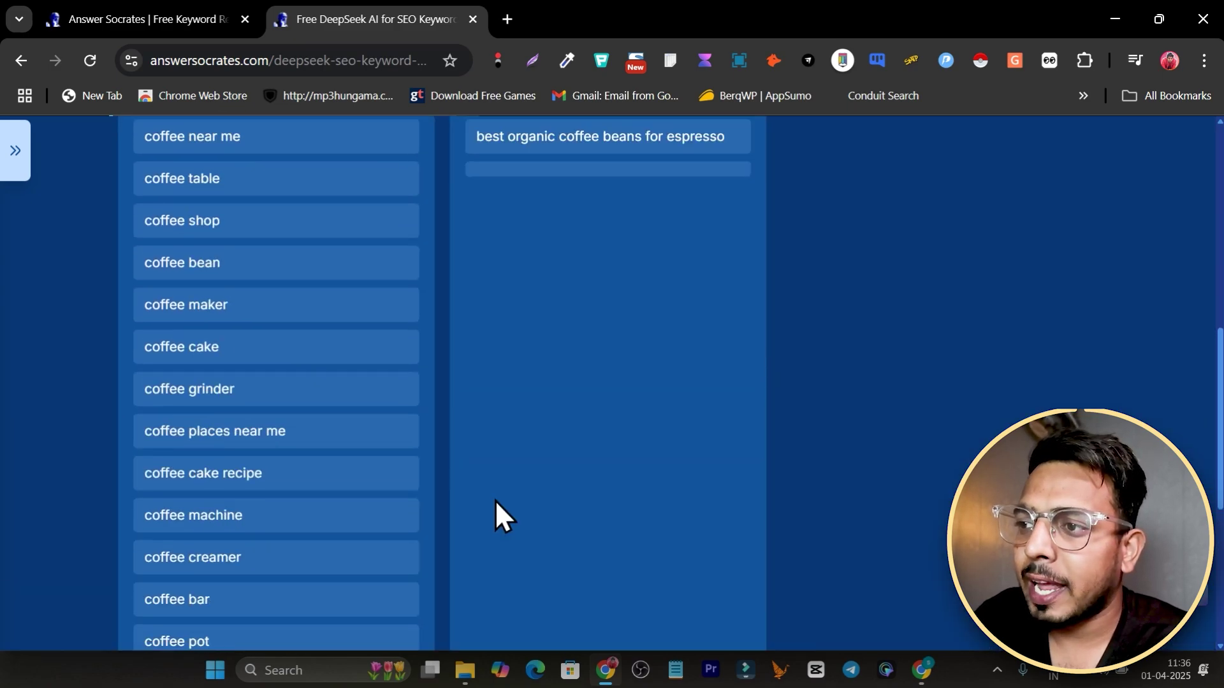
{"action": "scroll", "coordinate": [462, 327], "scroll_direction": "up", "scroll_amount": 3}
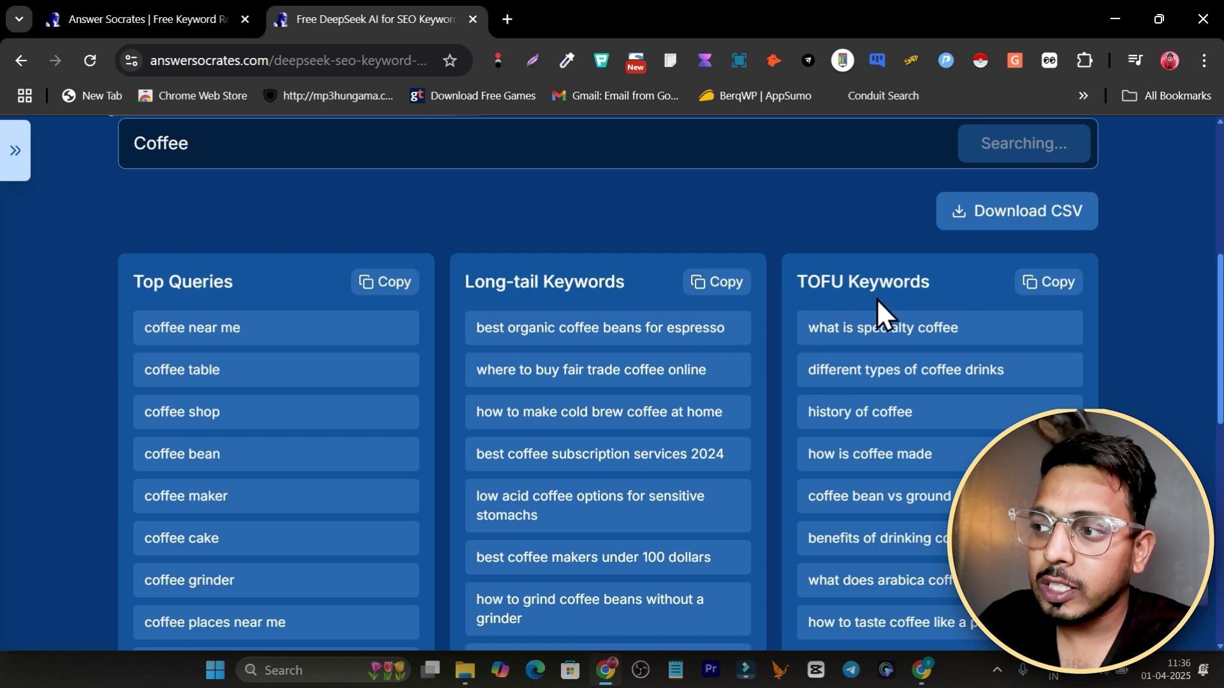
{"action": "scroll", "coordinate": [876, 297], "scroll_direction": "down", "scroll_amount": 10}
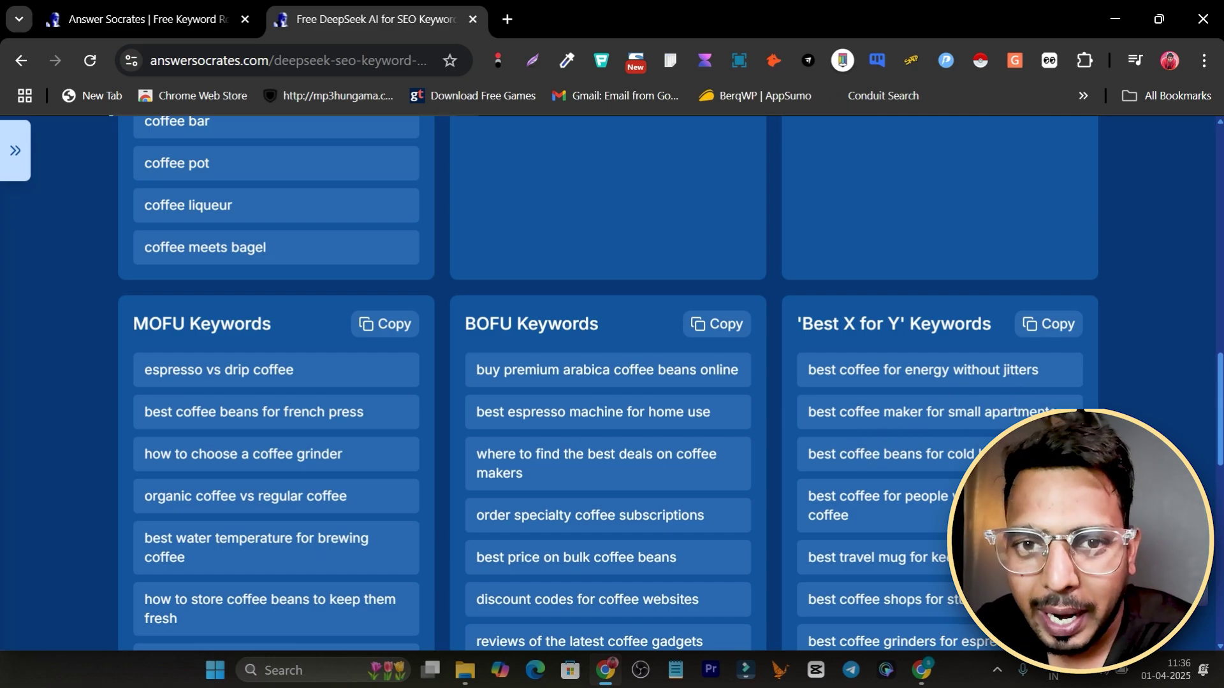
{"action": "scroll", "coordinate": [955, 418], "scroll_direction": "down", "scroll_amount": 8}
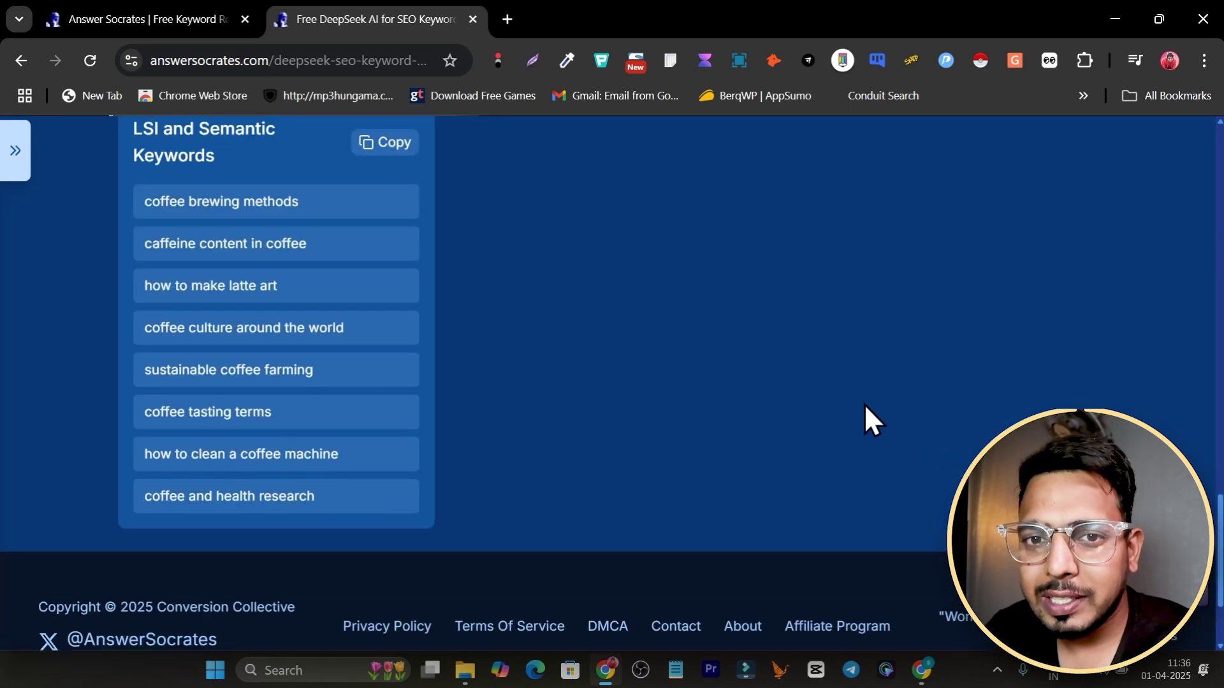
{"action": "scroll", "coordinate": [727, 440], "scroll_direction": "up", "scroll_amount": 7}
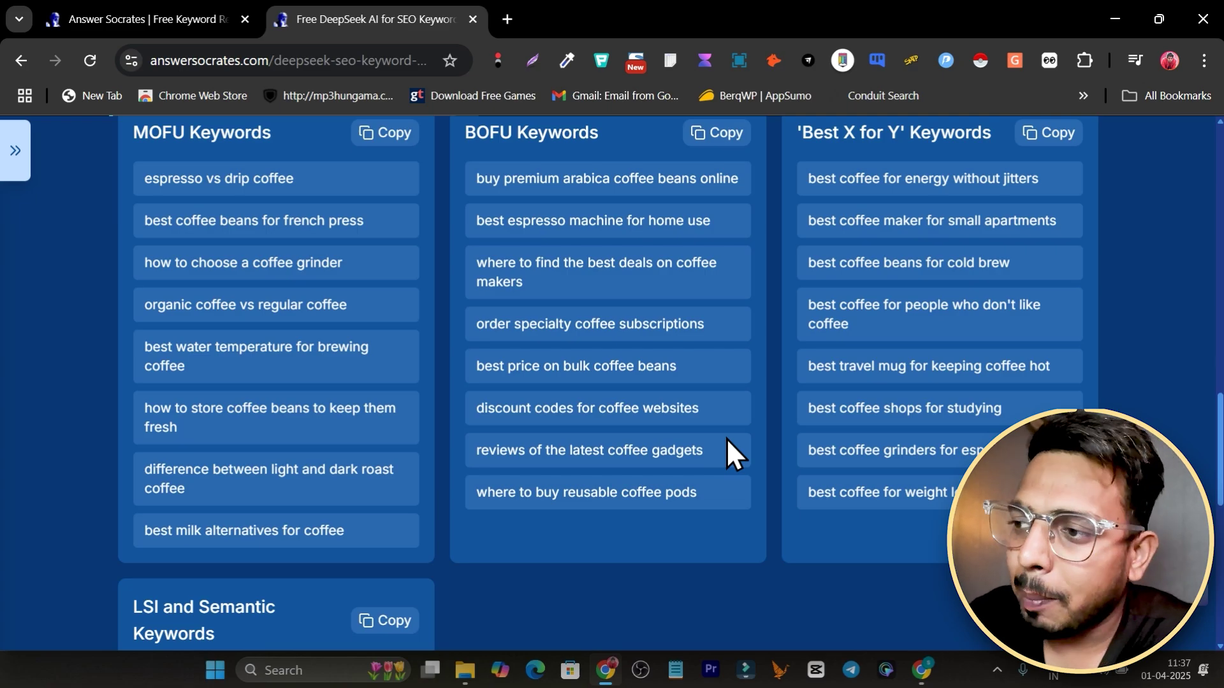
{"action": "scroll", "coordinate": [733, 414], "scroll_direction": "up", "scroll_amount": 15}
{"action": "scroll", "coordinate": [823, 413], "scroll_direction": "down", "scroll_amount": 20}
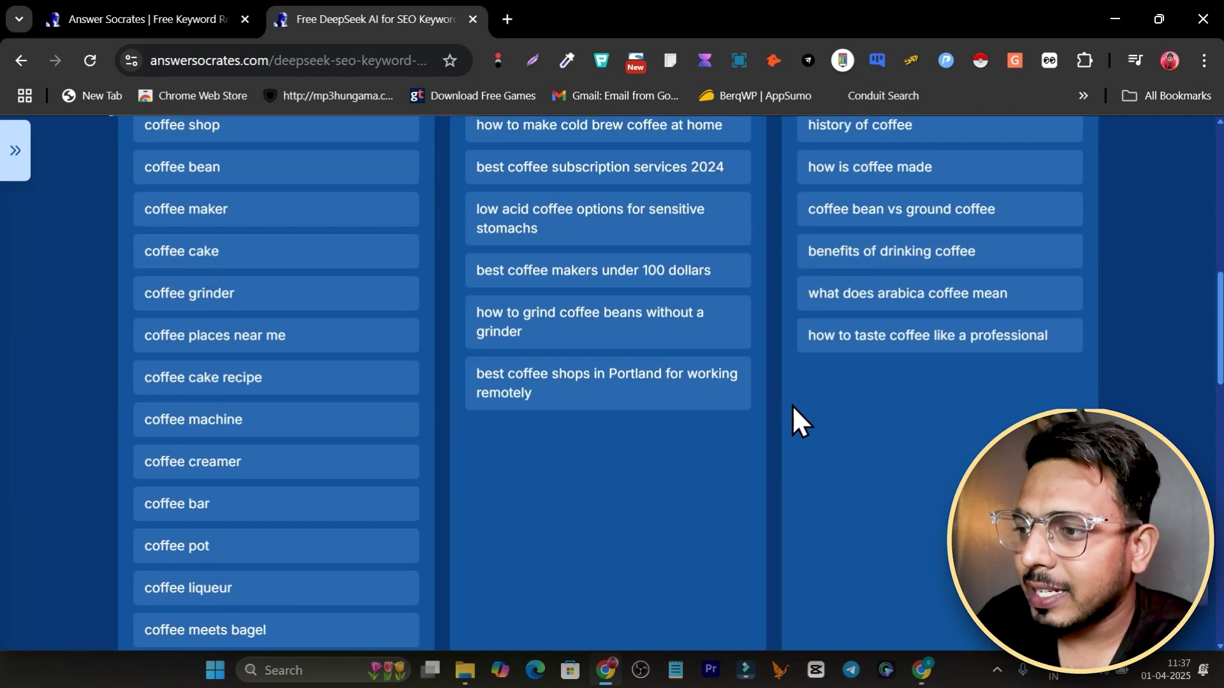
{"action": "scroll", "coordinate": [714, 456], "scroll_direction": "up", "scroll_amount": 7}
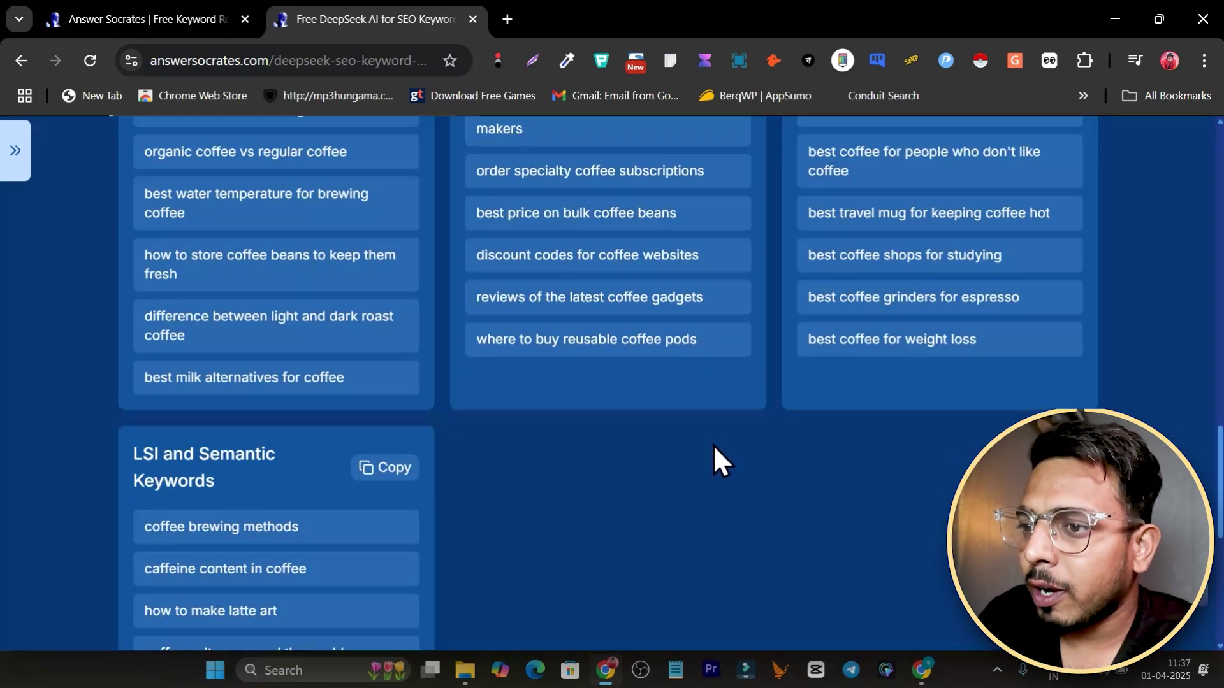
{"action": "scroll", "coordinate": [573, 414], "scroll_direction": "up", "scroll_amount": 15}
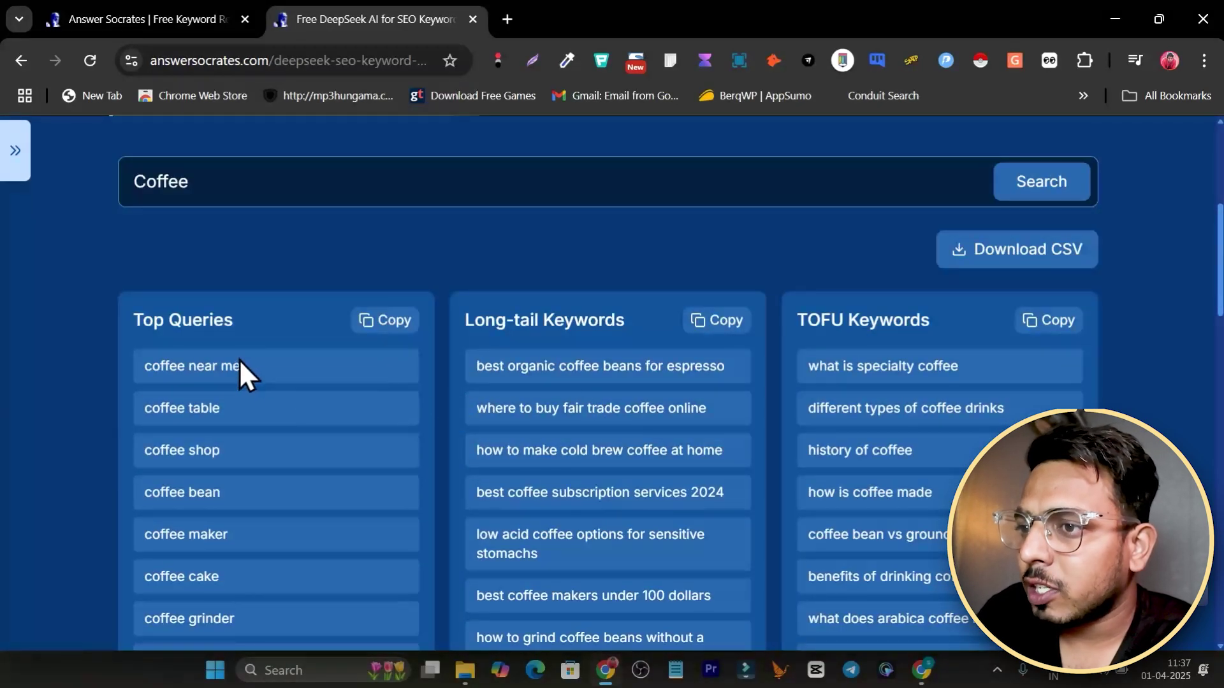
{"action": "scroll", "coordinate": [675, 379], "scroll_direction": "down", "scroll_amount": 15}
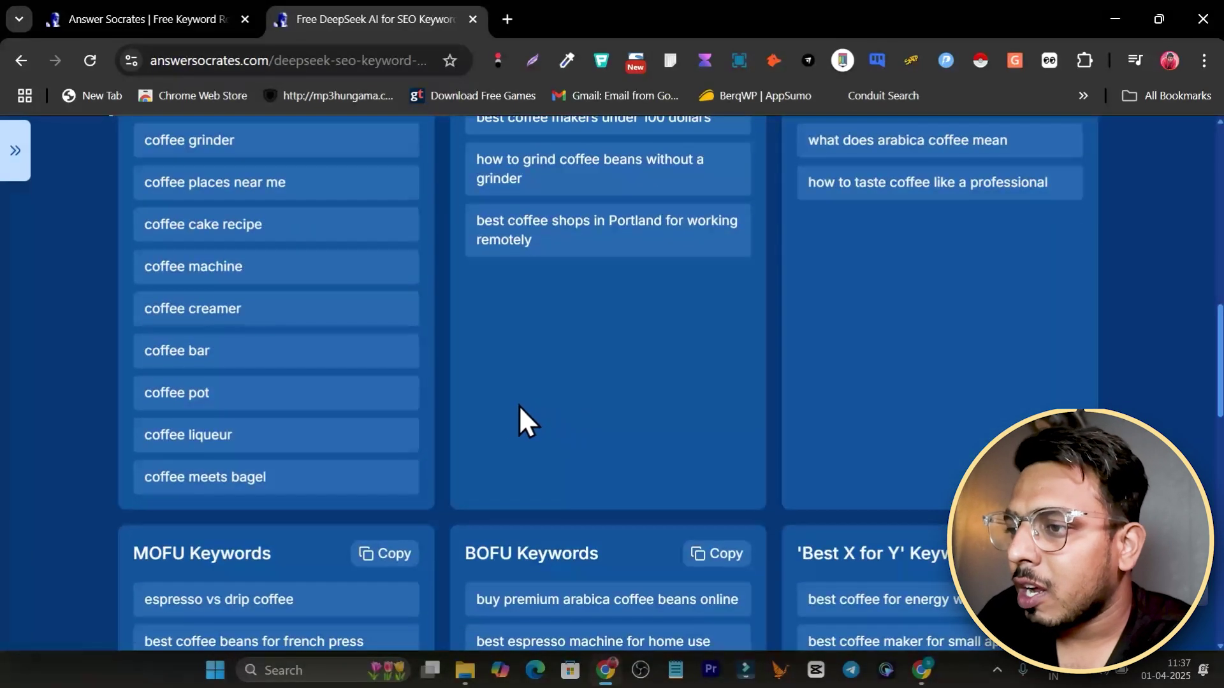
{"action": "scroll", "coordinate": [649, 386], "scroll_direction": "down", "scroll_amount": 5}
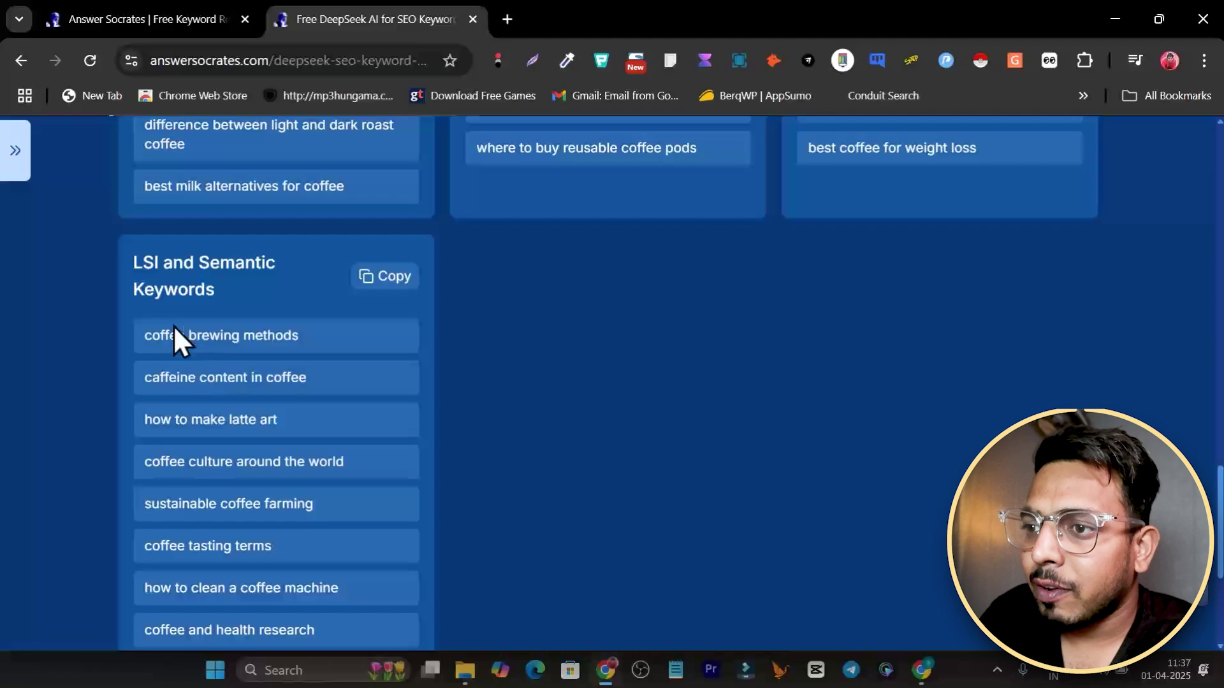
Open the pricing page and compare the monthly limits and prices of the Free, Seneca and Aurelius plans.
{"action": "scroll", "coordinate": [614, 368], "scroll_direction": "up", "scroll_amount": 20}
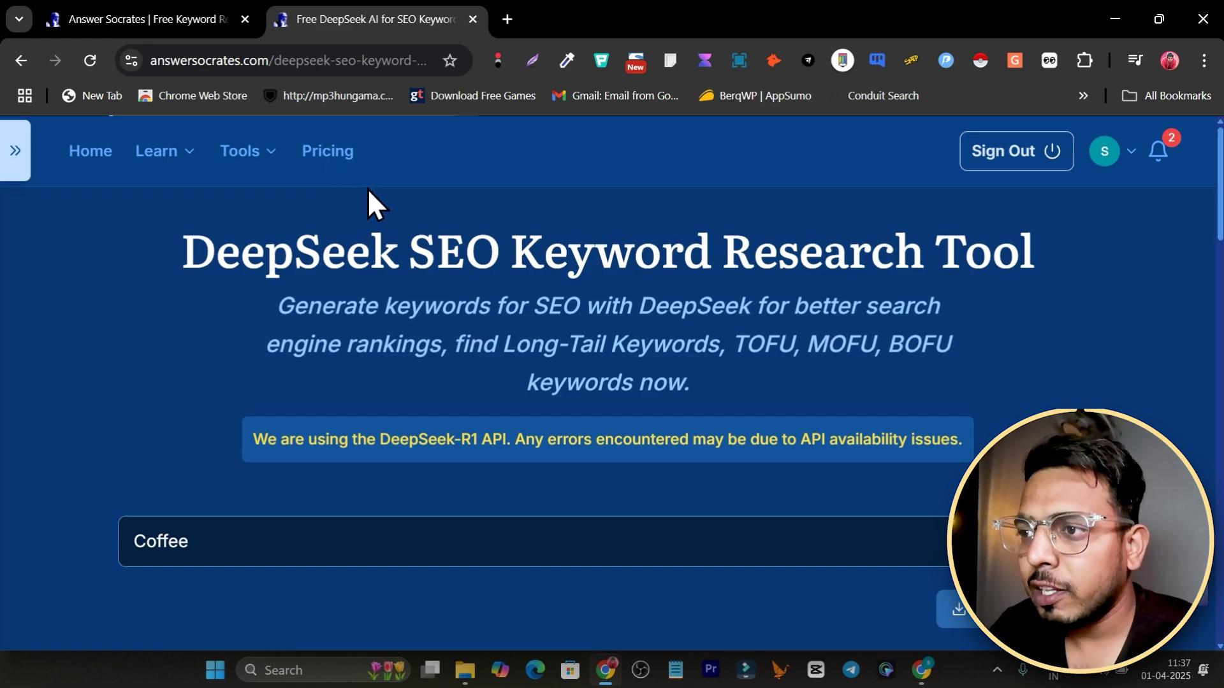
{"action": "left_click", "coordinate": [309, 158]}
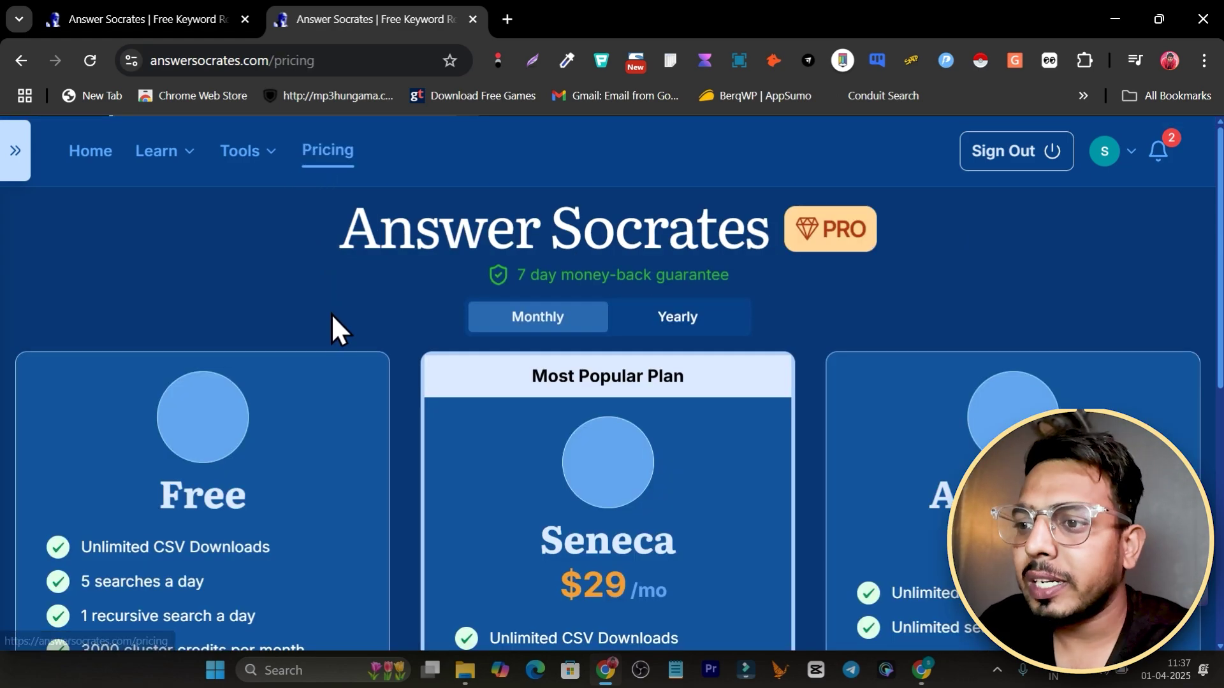
{"action": "scroll", "coordinate": [224, 436], "scroll_direction": "down", "scroll_amount": 2}
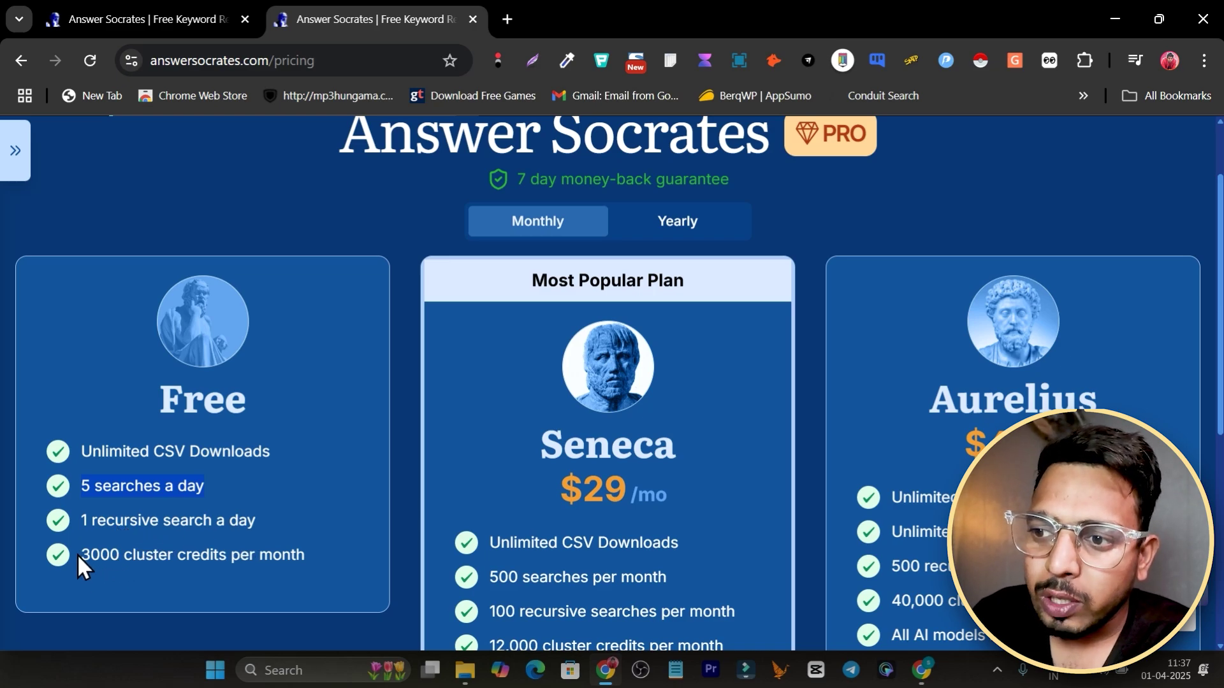
{"action": "left_click_drag", "start_coordinate": [78, 553], "coordinate": [261, 568]}
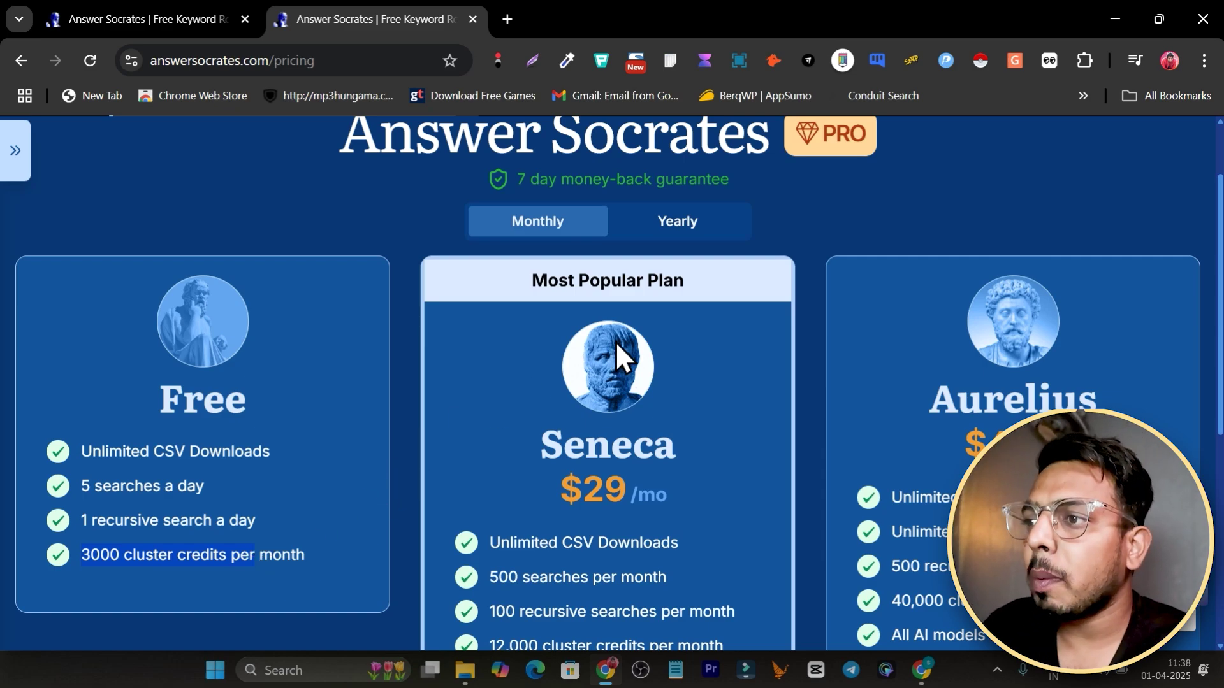
{"action": "scroll", "coordinate": [775, 306], "scroll_direction": "down", "scroll_amount": 1}
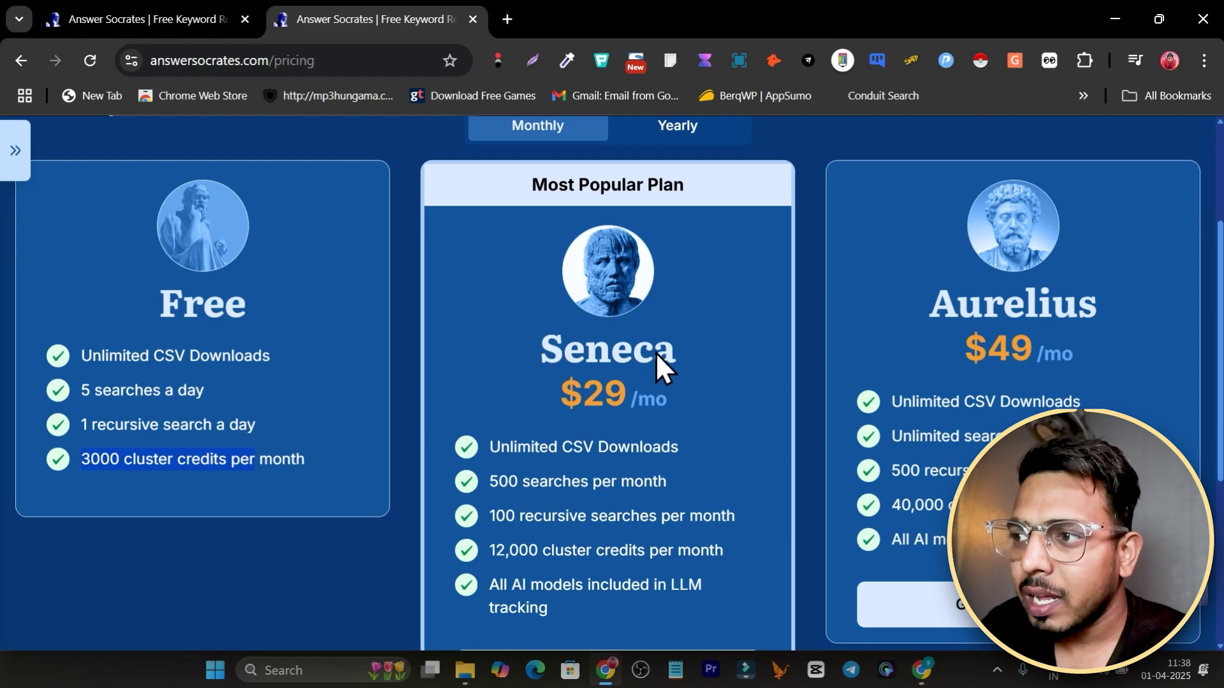
{"action": "scroll", "coordinate": [943, 322], "scroll_direction": "up", "scroll_amount": 1}
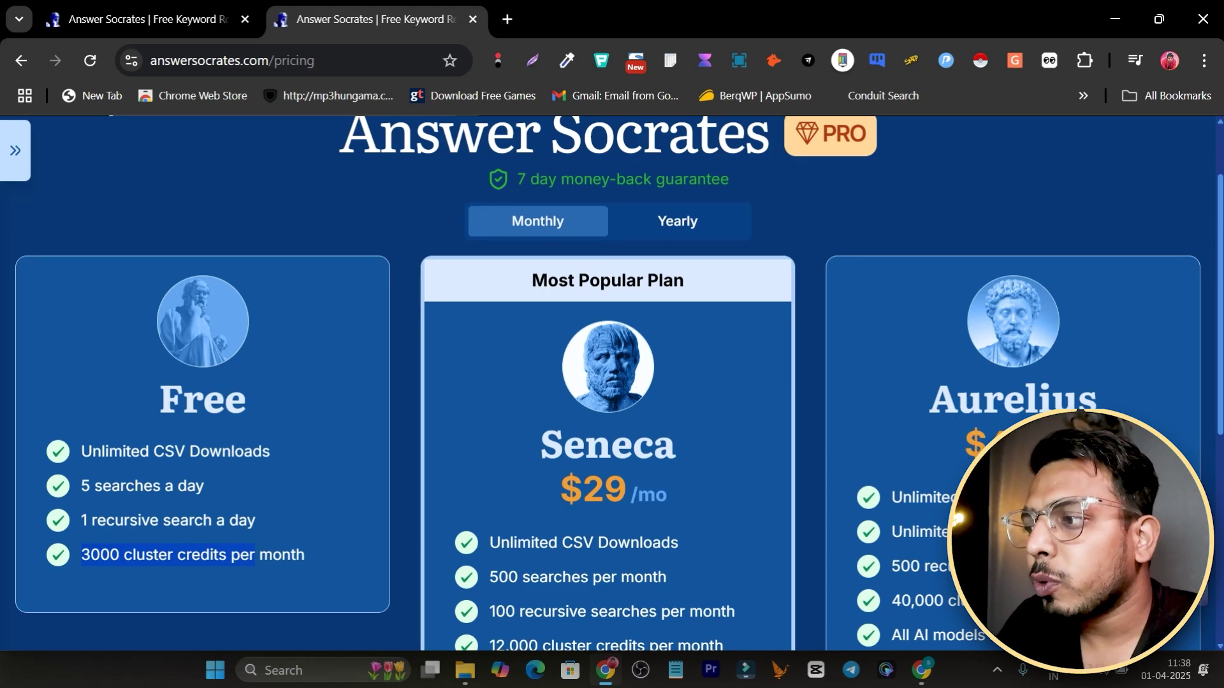
{"action": "scroll", "coordinate": [855, 440], "scroll_direction": "down", "scroll_amount": 5}
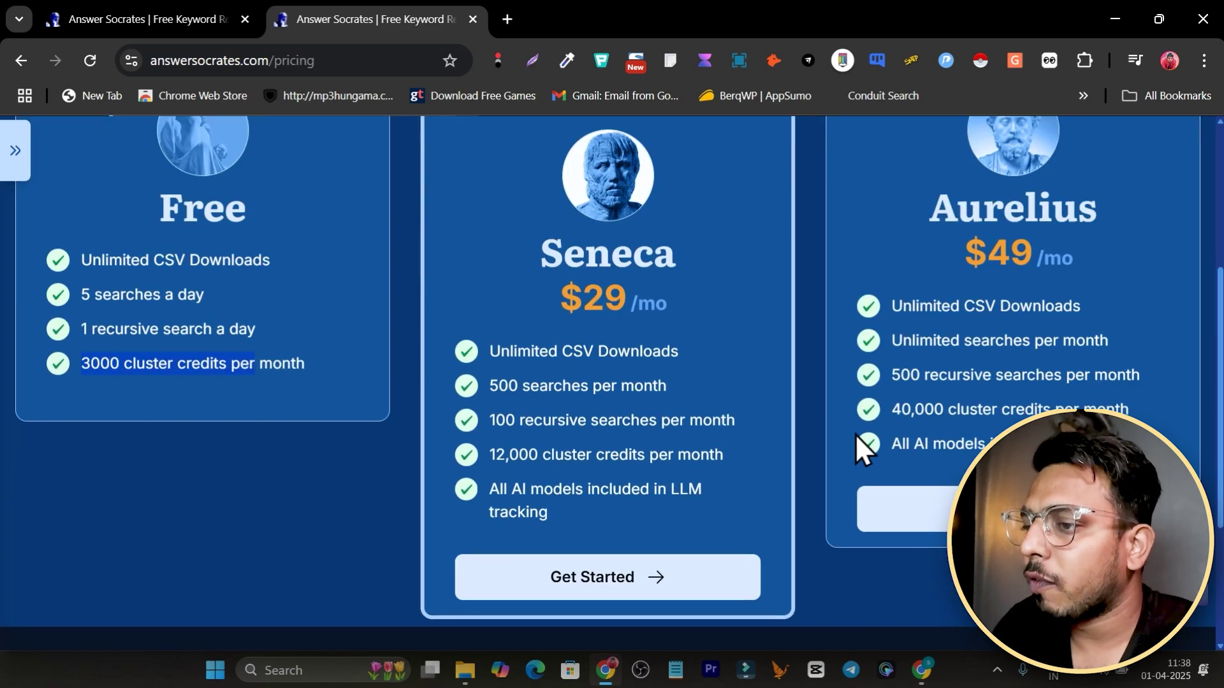
{"action": "scroll", "coordinate": [491, 389], "scroll_direction": "up", "scroll_amount": 6}
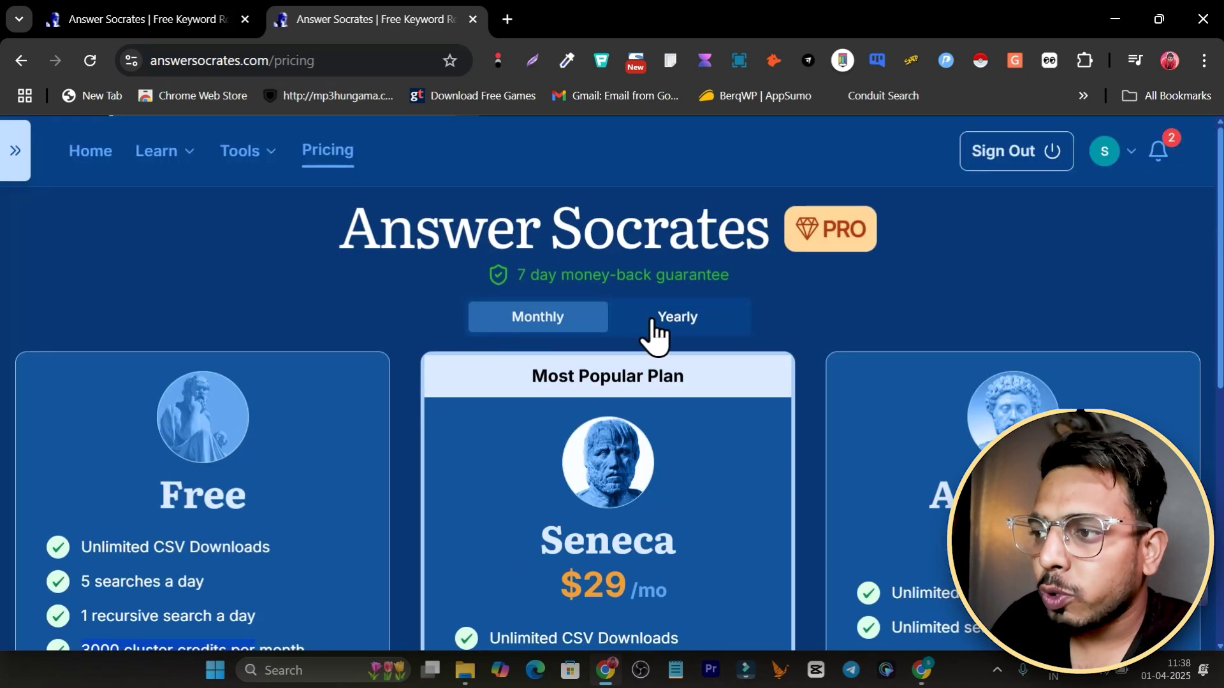
Switch the pricing to yearly billing and examine the Seneca and Aurelius plans' prices and allowances.
{"action": "left_click", "coordinate": [677, 322]}
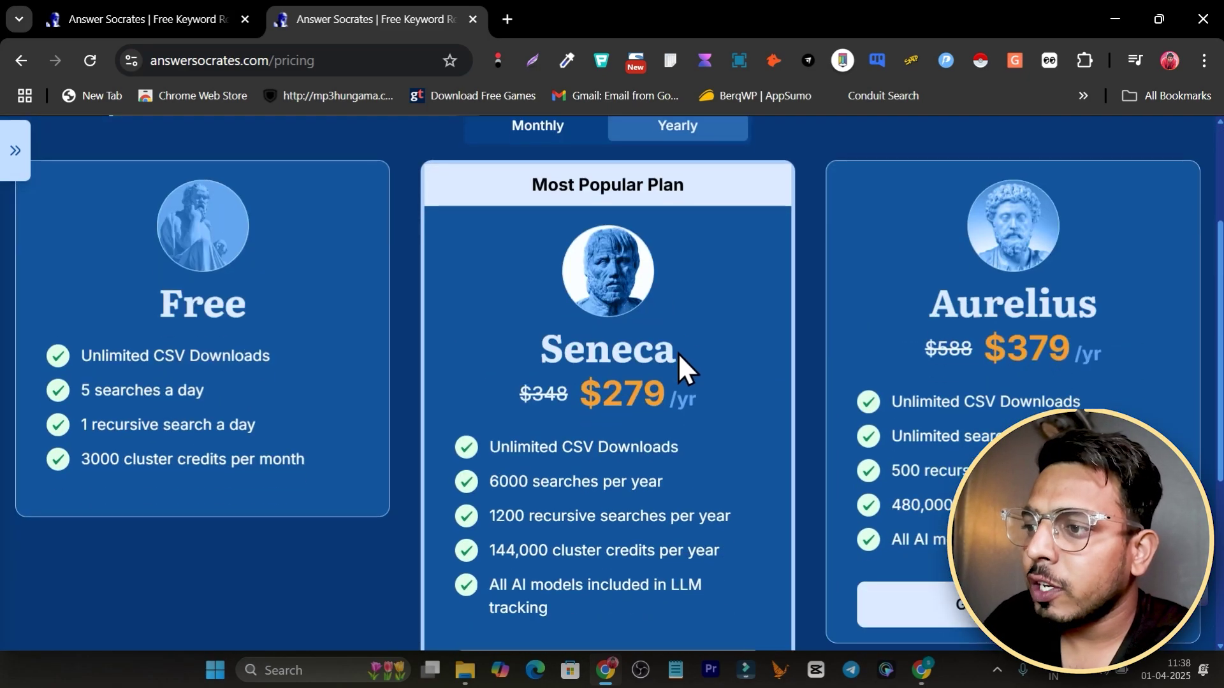
{"action": "scroll", "coordinate": [678, 353], "scroll_direction": "down", "scroll_amount": 3}
{"action": "scroll", "coordinate": [692, 391], "scroll_direction": "down", "scroll_amount": 3}
{"action": "scroll", "coordinate": [724, 403], "scroll_direction": "up", "scroll_amount": 5}
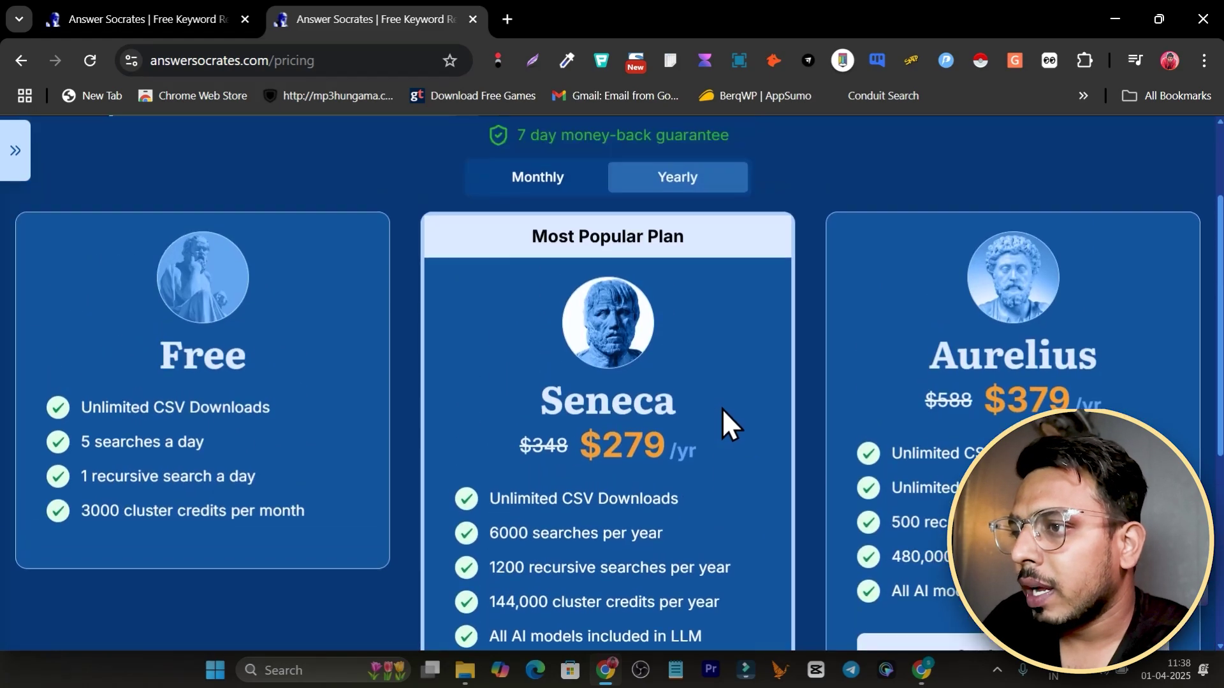
{"action": "scroll", "coordinate": [722, 408], "scroll_direction": "down", "scroll_amount": 2}
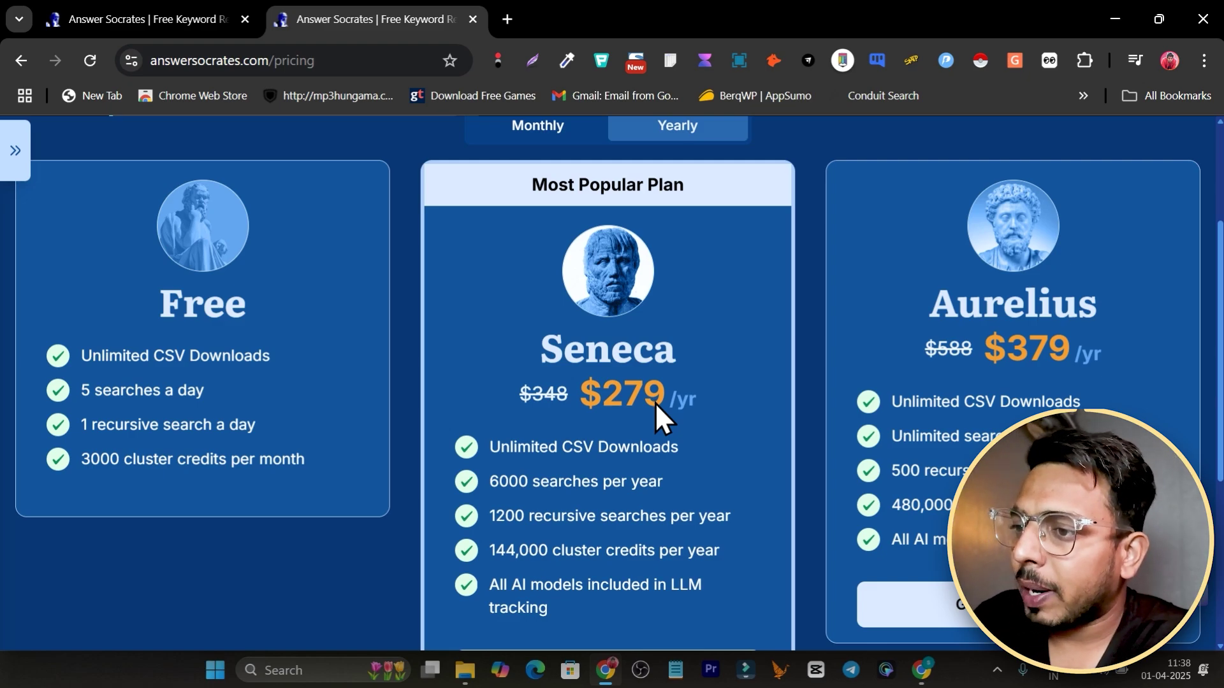
{"action": "scroll", "coordinate": [676, 454], "scroll_direction": "down", "scroll_amount": 1}
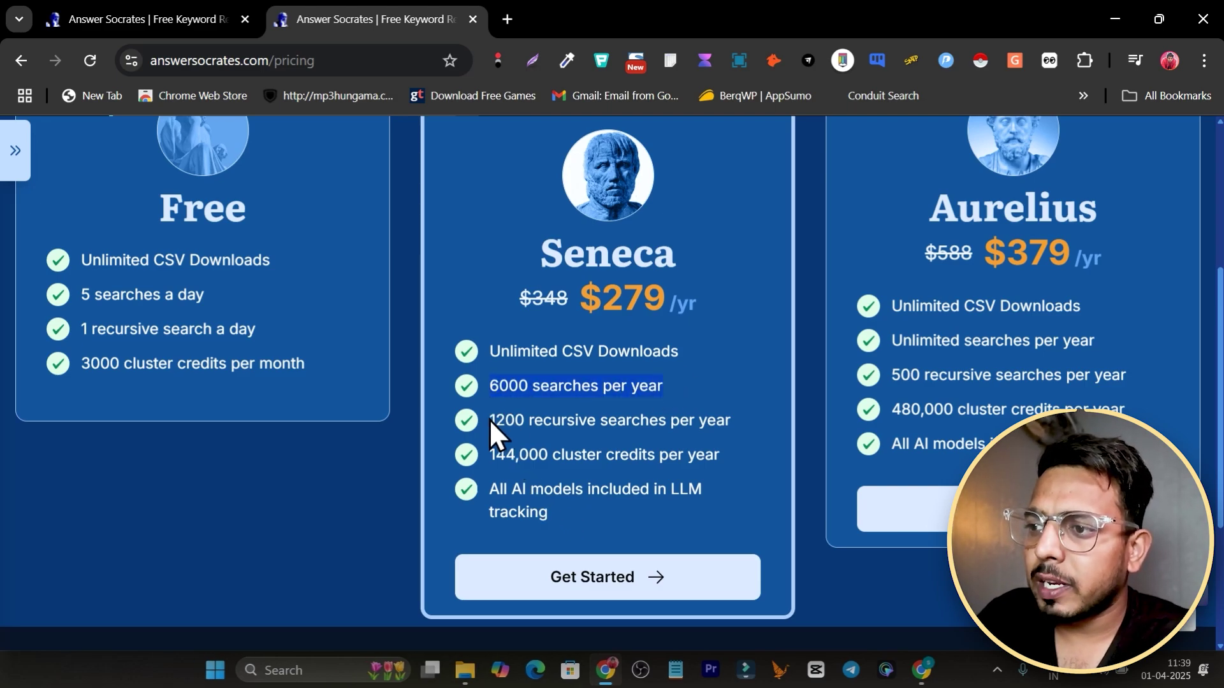
Review the yearly allowances of the plans and switch the pricing back to monthly billing to compare the prices.
{"action": "scroll", "coordinate": [495, 426], "scroll_direction": "down", "scroll_amount": 1}
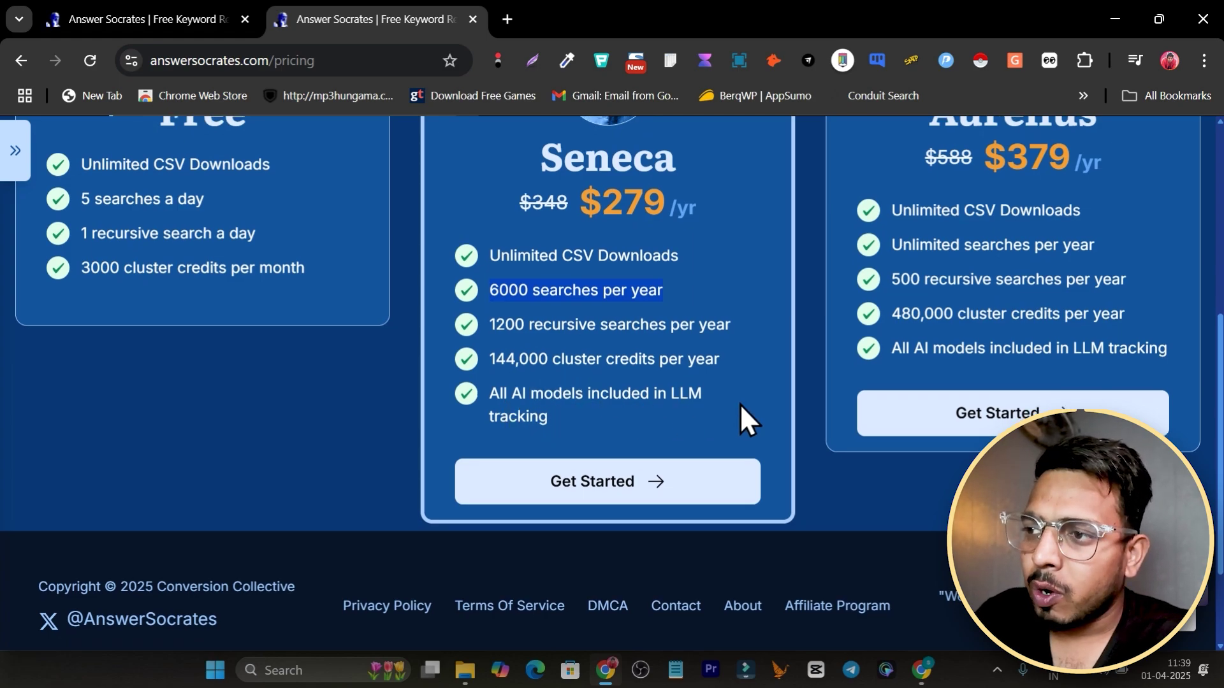
{"action": "scroll", "coordinate": [758, 414], "scroll_direction": "up", "scroll_amount": 2}
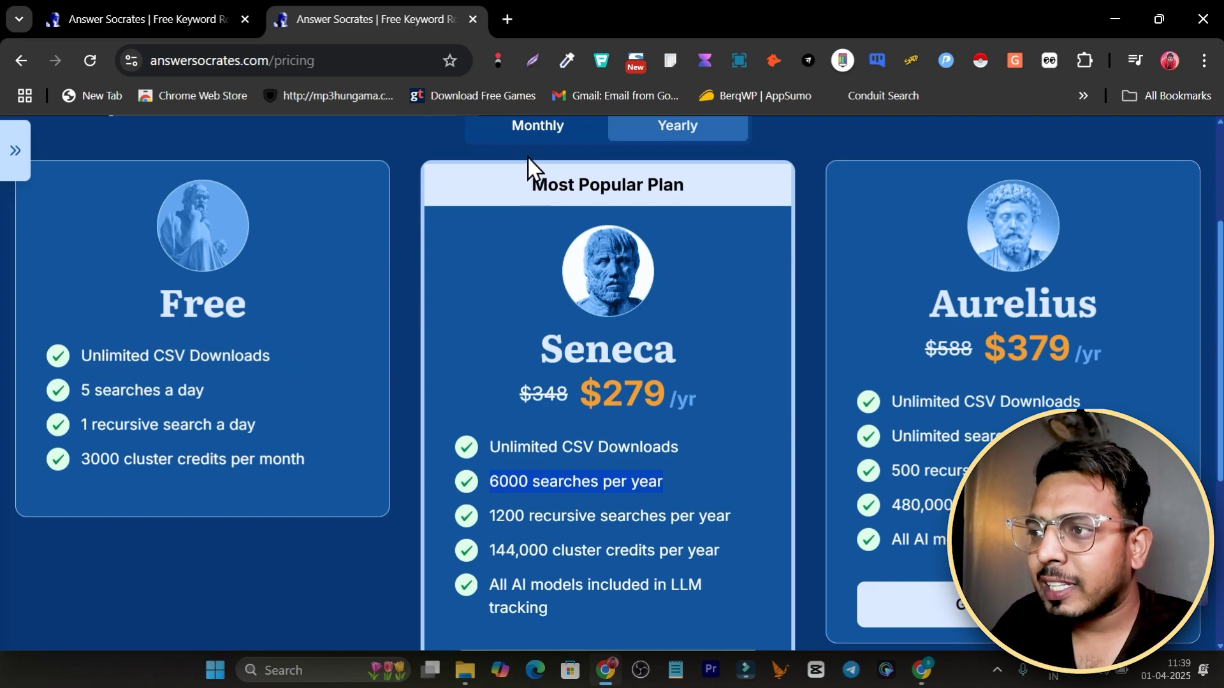
{"action": "left_click", "coordinate": [593, 135]}
{"action": "left_click", "coordinate": [679, 137]}
{"action": "left_click", "coordinate": [542, 137]}
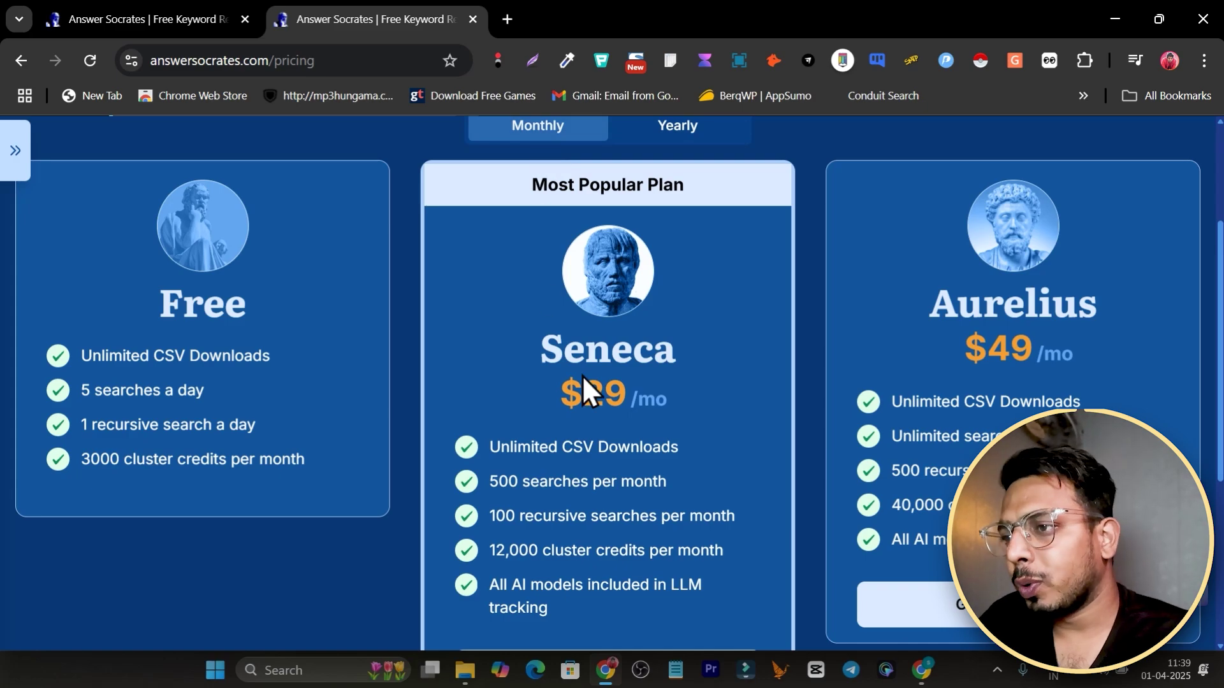
{"action": "scroll", "coordinate": [938, 328], "scroll_direction": "up", "scroll_amount": 3}
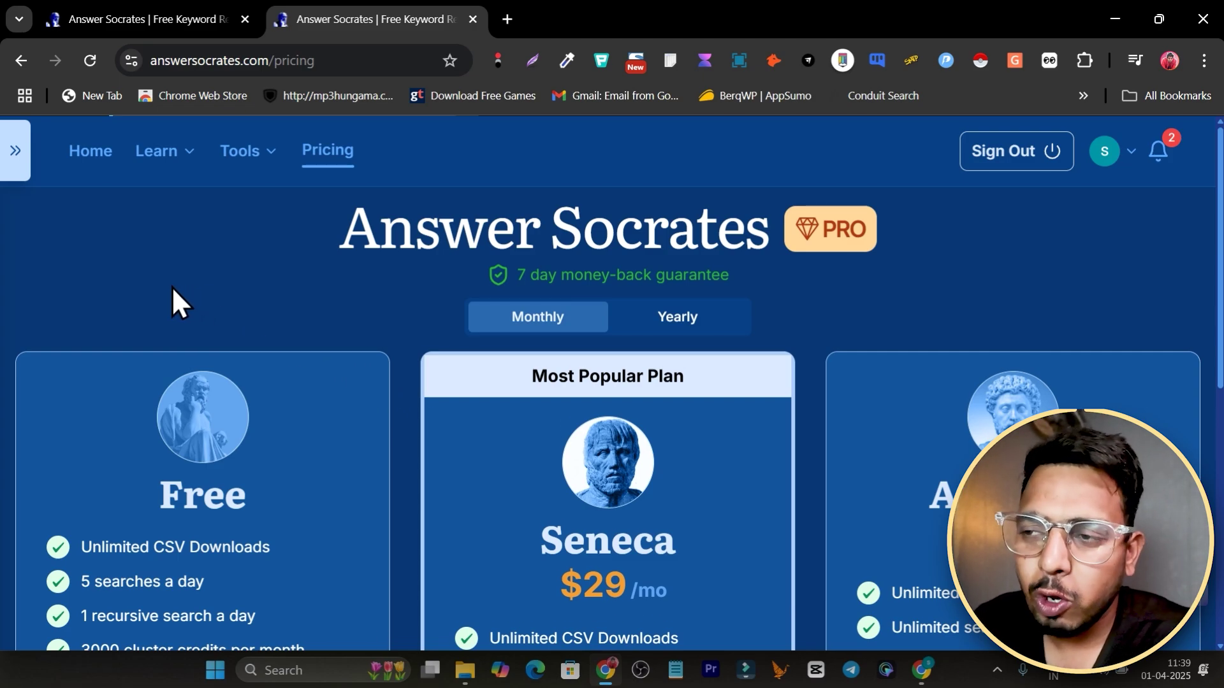
Return to the Answer Socrates home page, look it over, and show the full list of available tools.
{"action": "left_click", "coordinate": [91, 156]}
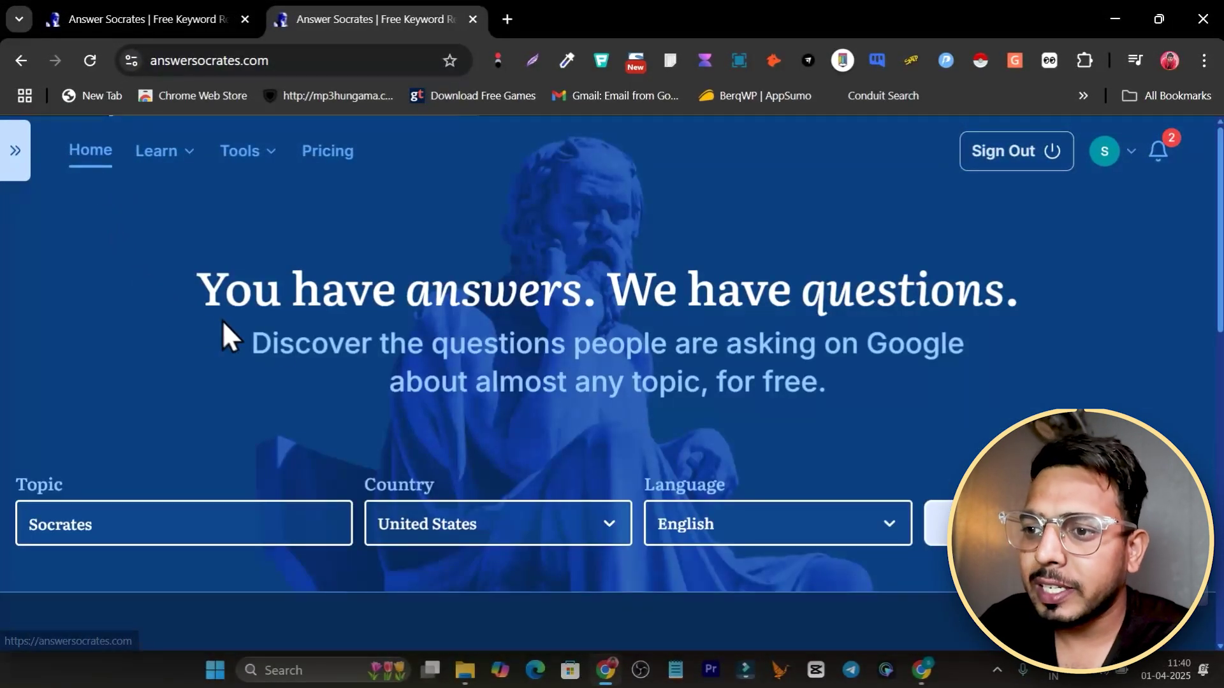
{"action": "scroll", "coordinate": [473, 343], "scroll_direction": "down", "scroll_amount": 3}
{"action": "scroll", "coordinate": [351, 325], "scroll_direction": "up", "scroll_amount": 3}
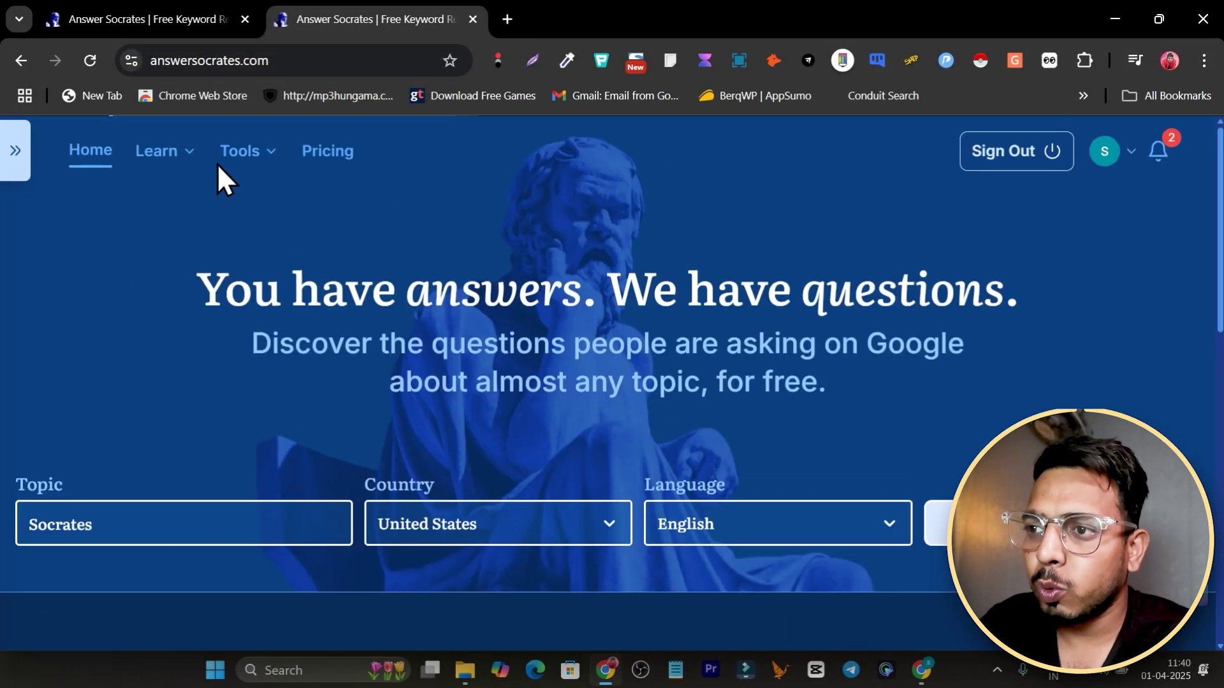
{"action": "left_click", "coordinate": [259, 152]}
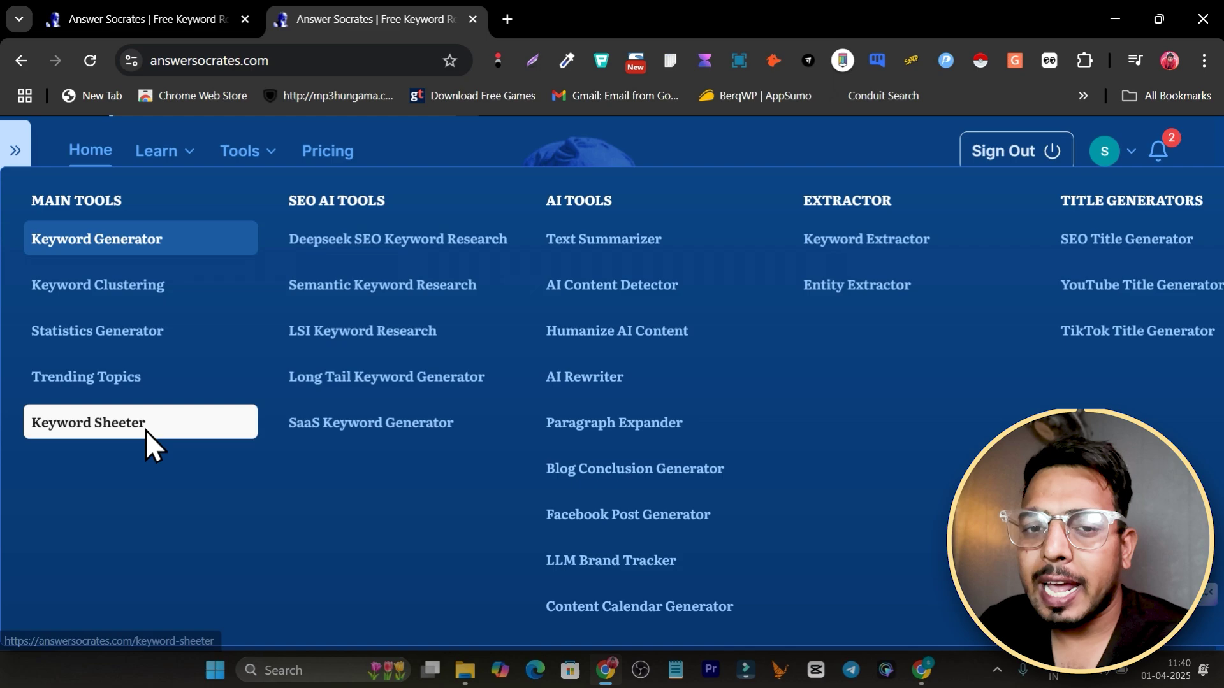